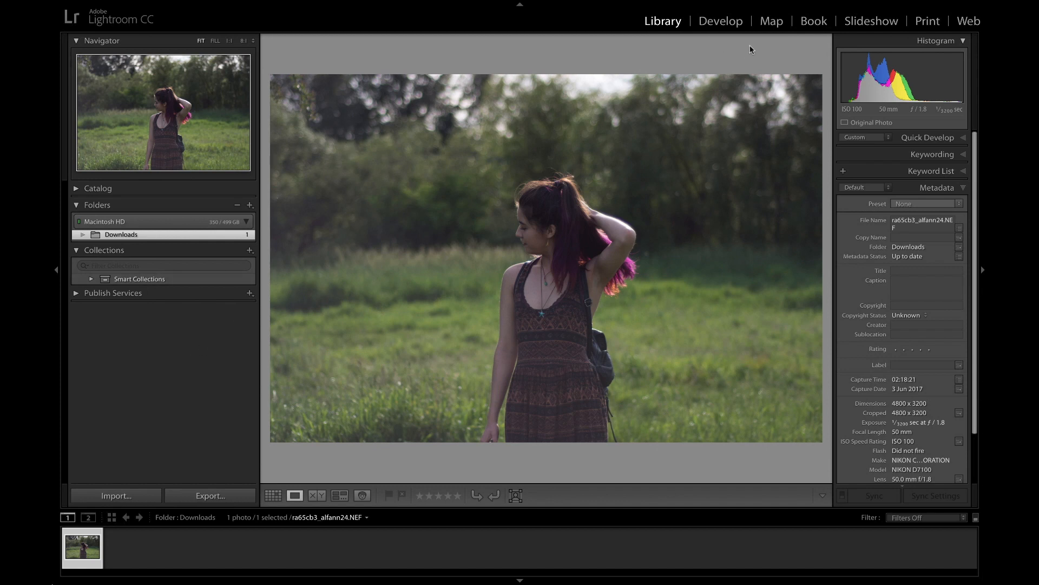
Switch to the Develop module and collapse the Lens Corrections and Basic adjustment sections.
left_click(726, 22)
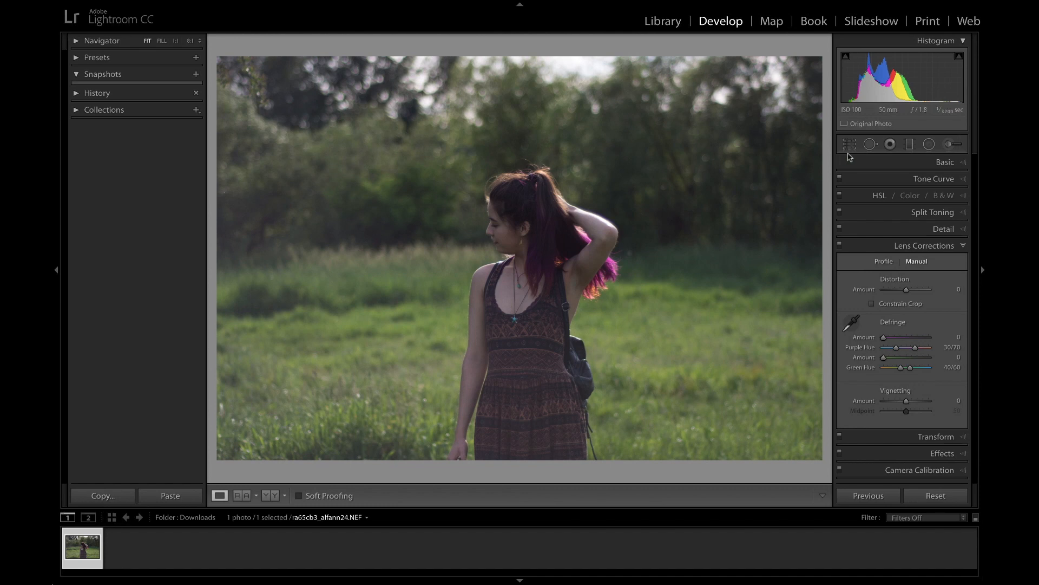
left_click(926, 246)
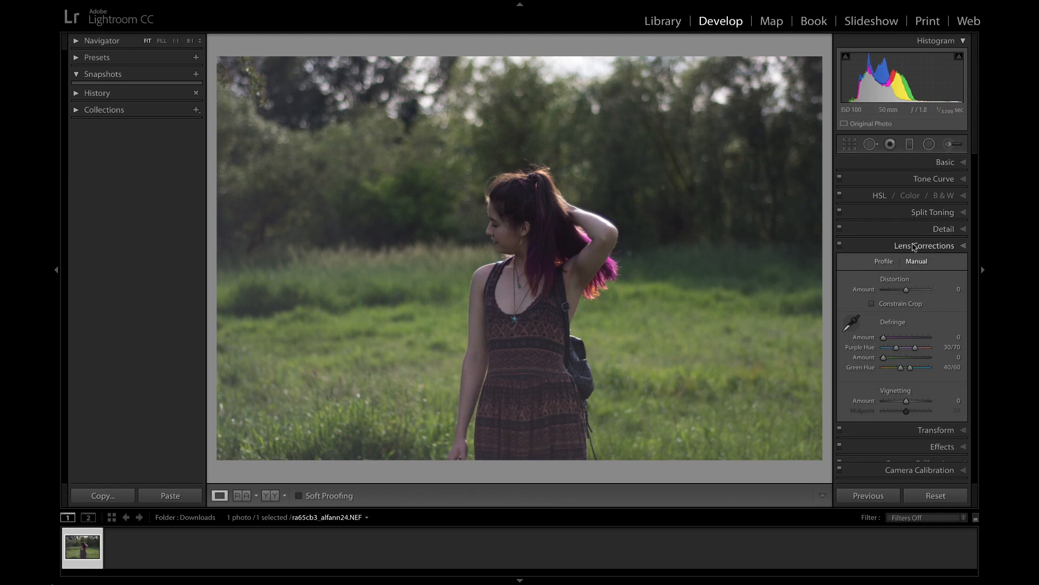
left_click(945, 162)
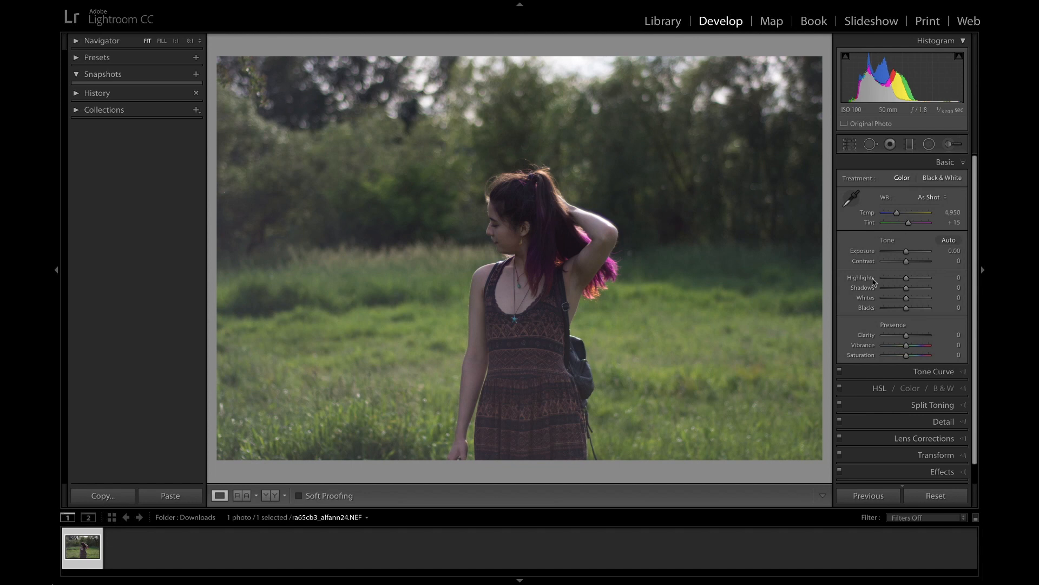
left_click(936, 162)
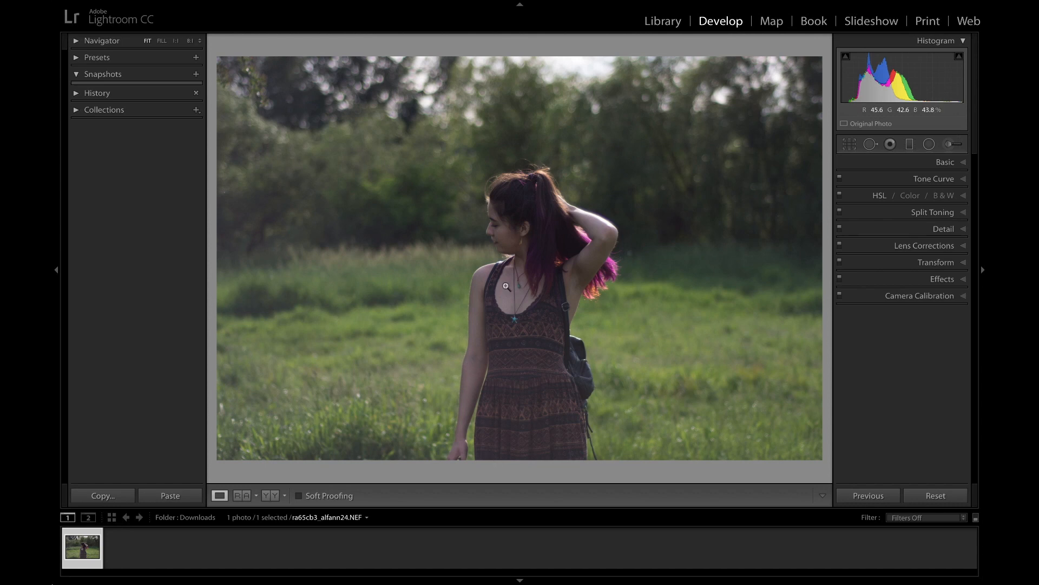
Start cropping the photo and constrain the crop to a 16 x 9 aspect ratio.
left_click(849, 146)
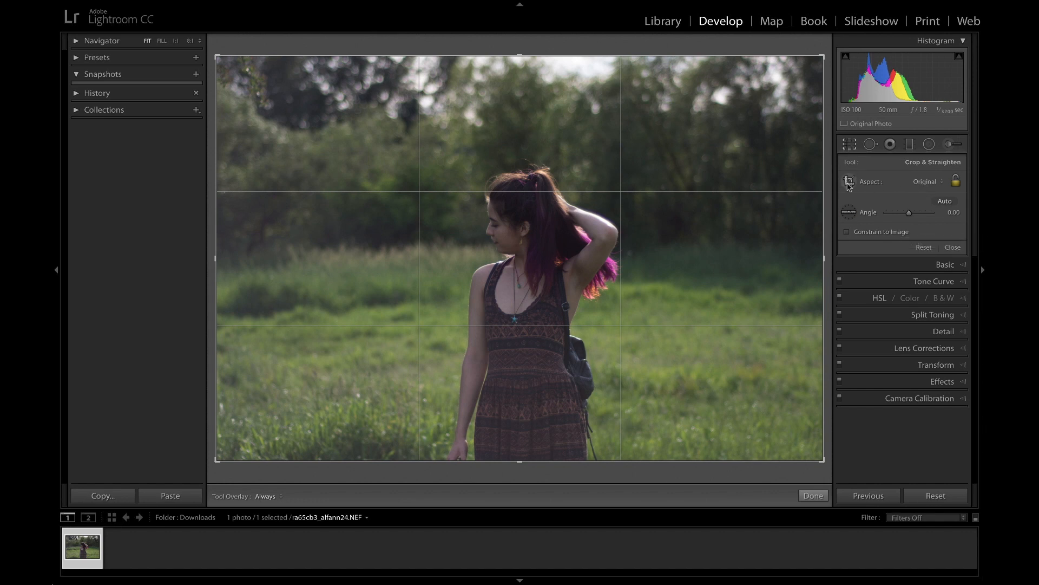
mouse_move(821, 55)
left_mouse_down()
mouse_move(755, 70)
mouse_move(700, 139)
mouse_move(729, 81)
mouse_move(833, 41)
left_mouse_up()
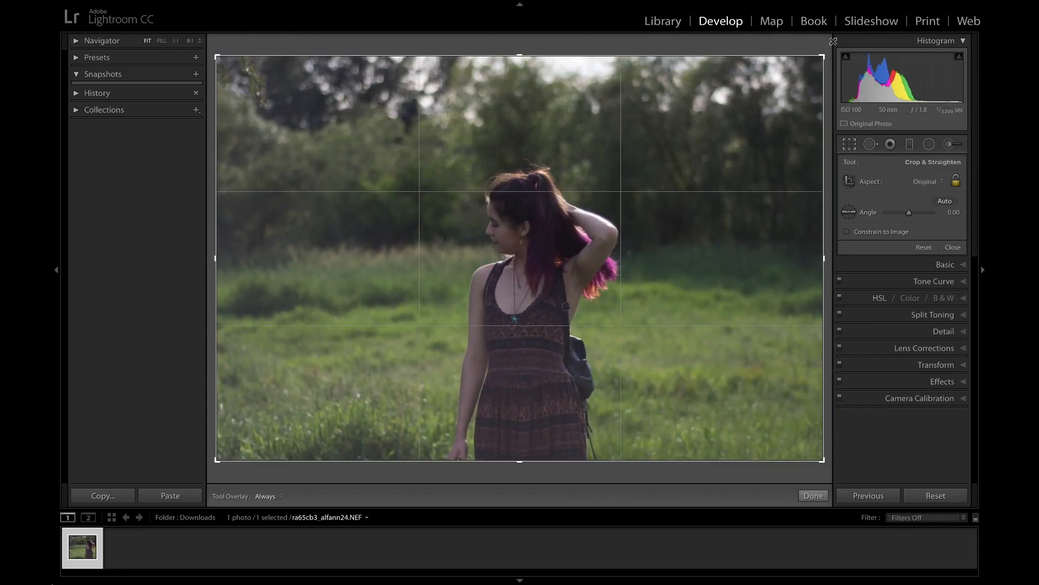
left_click(923, 183)
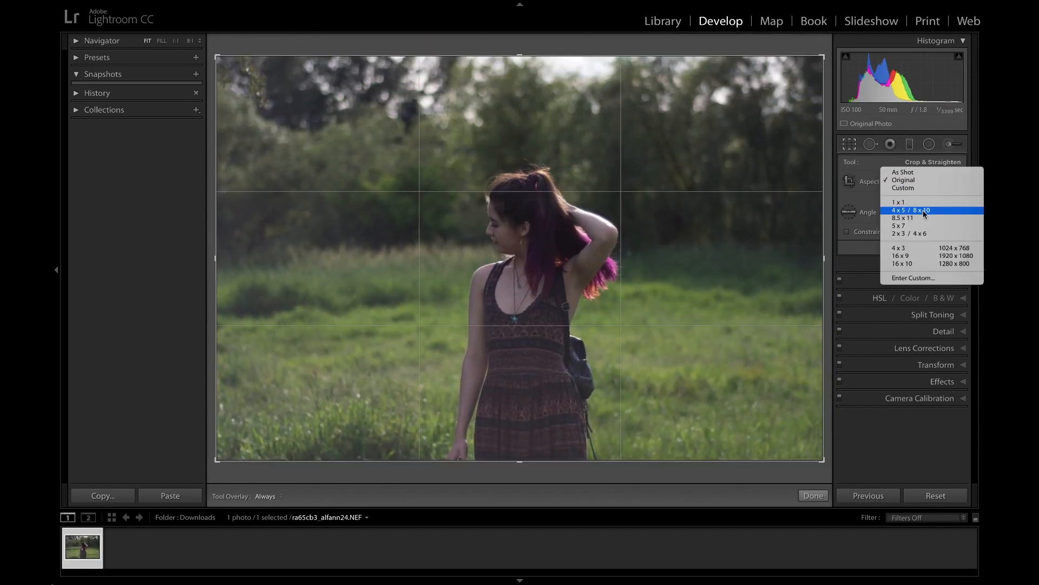
left_click(925, 233)
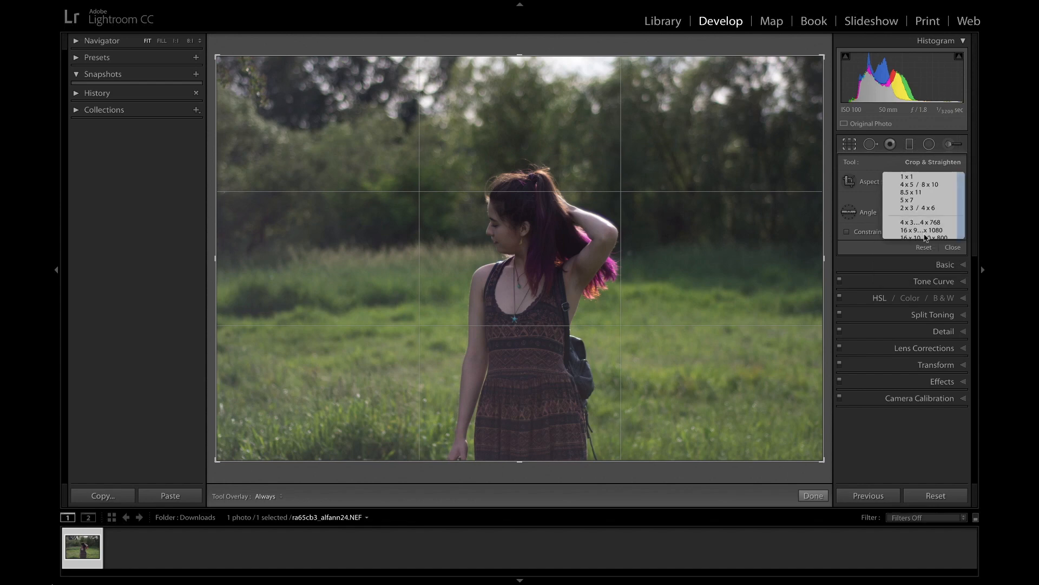
left_click_drag(823, 55, 894, 19)
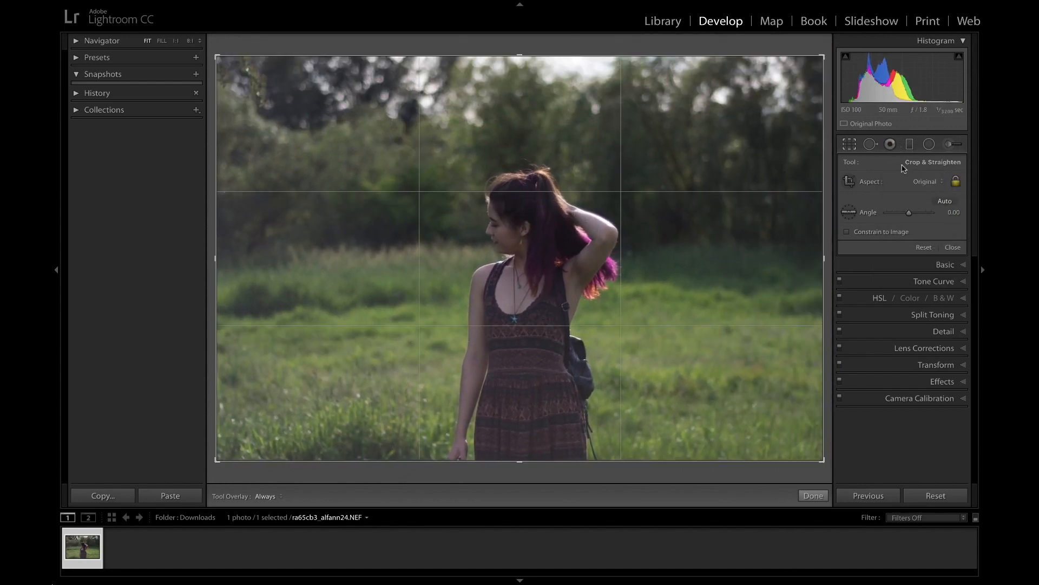
left_click(924, 182)
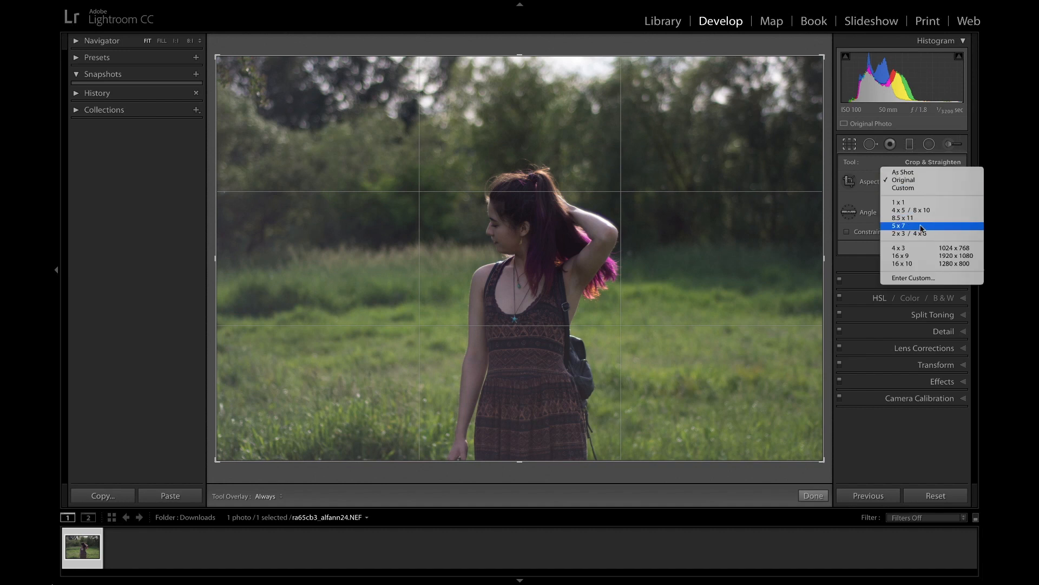
left_click(917, 255)
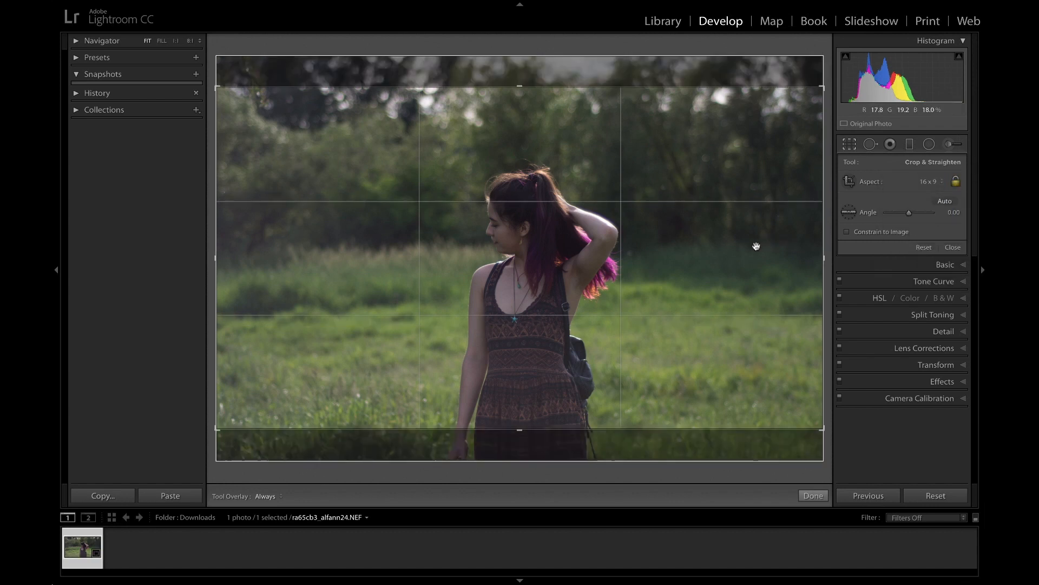
Shrink the crop frame around the woman from head to thighs, place her along the right-hand grid line, and apply the crop.
left_click_drag(745, 214, 738, 190)
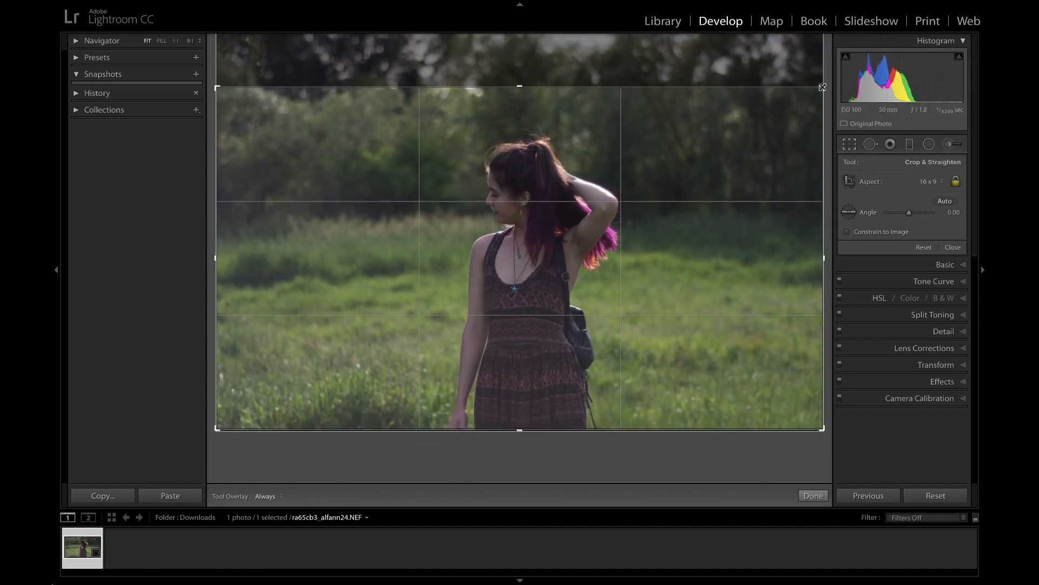
left_click_drag(822, 87, 750, 109)
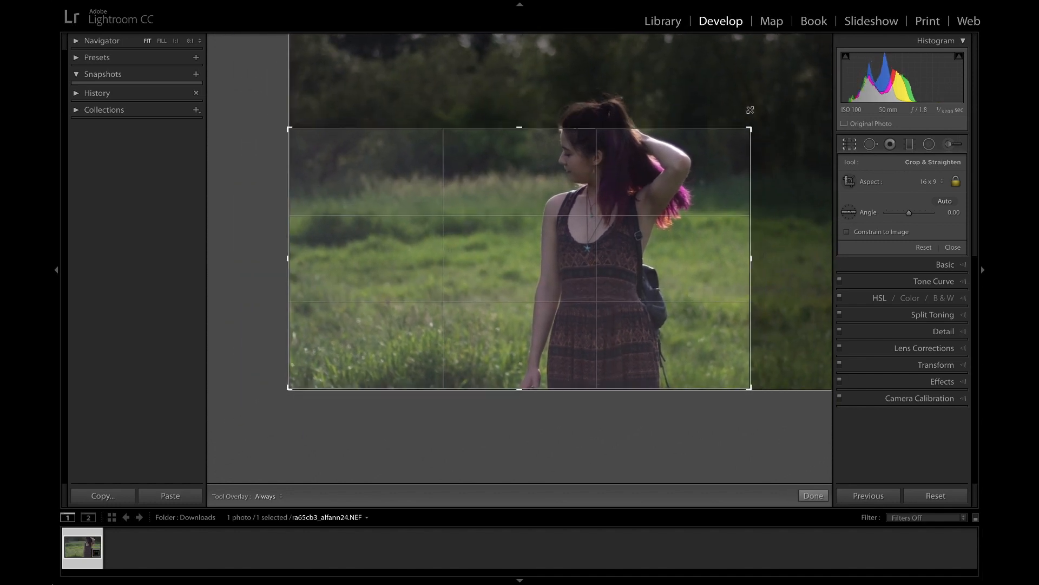
left_click_drag(677, 201, 677, 242)
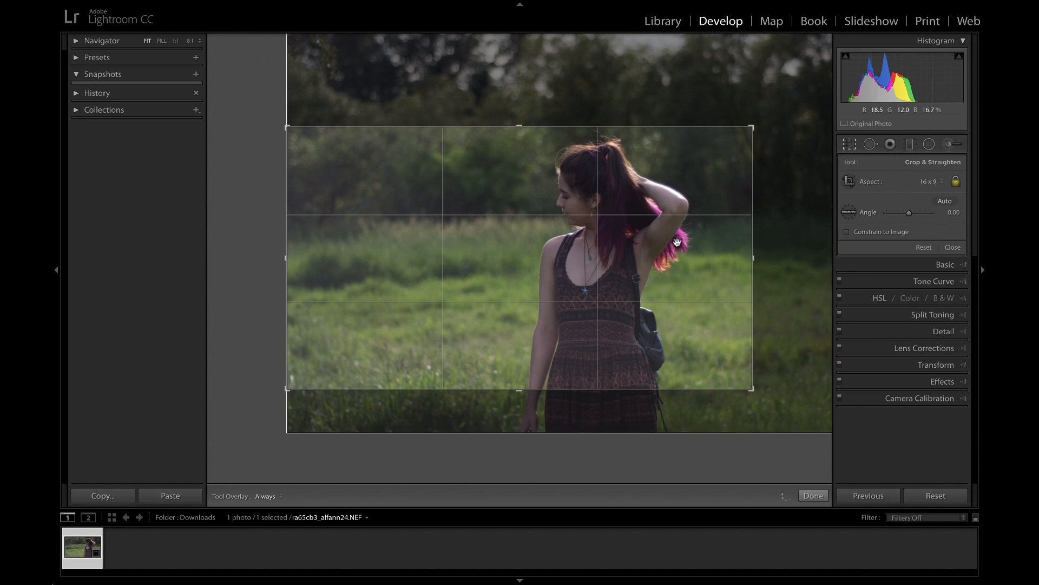
left_click(813, 496)
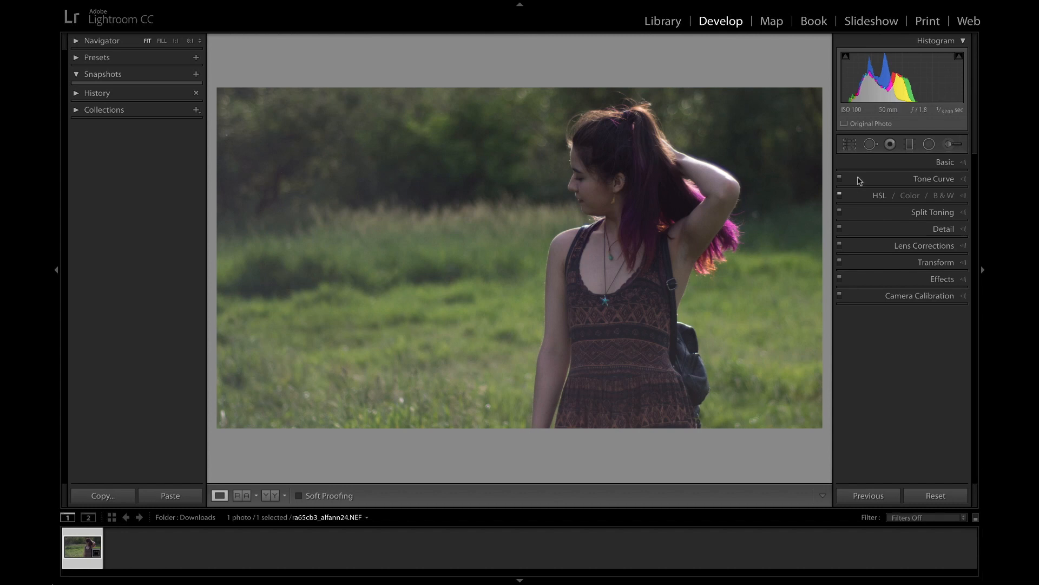
Tighten the crop to the woman's head and upper body, keep her along the right-hand grid line, and apply it.
left_click(850, 144)
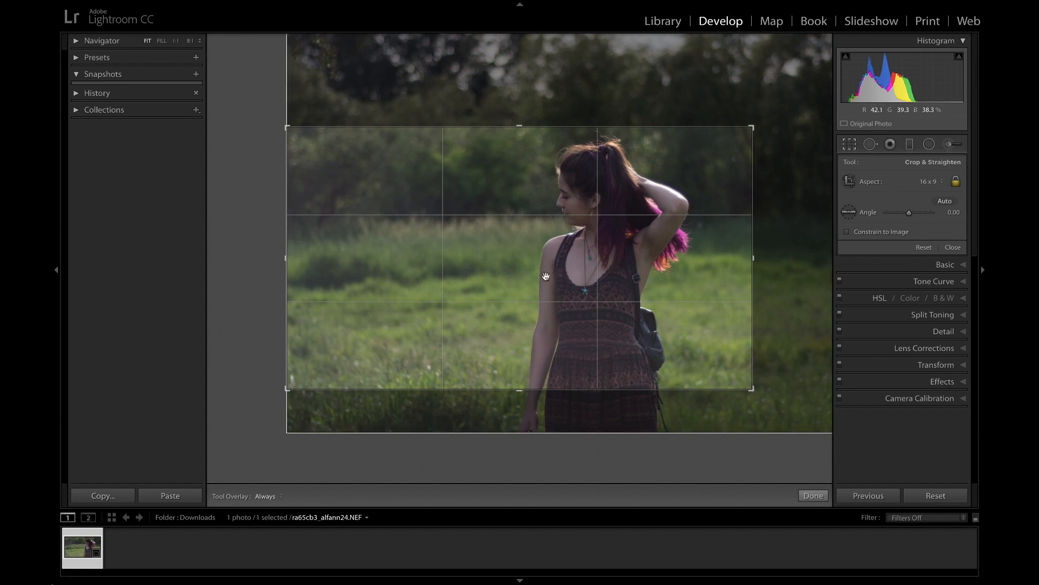
left_click_drag(288, 387, 336, 362)
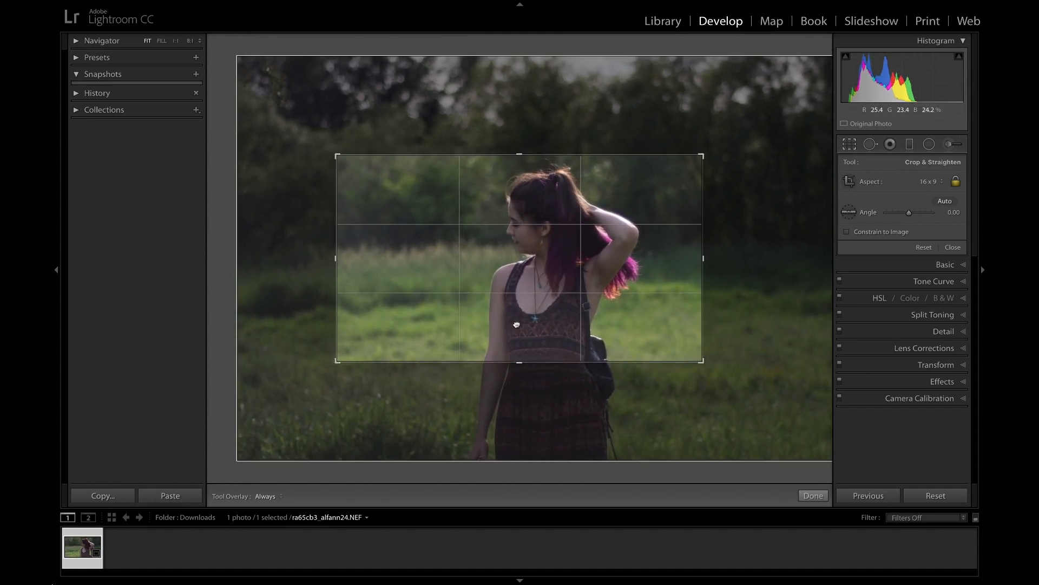
left_click_drag(516, 325, 549, 325)
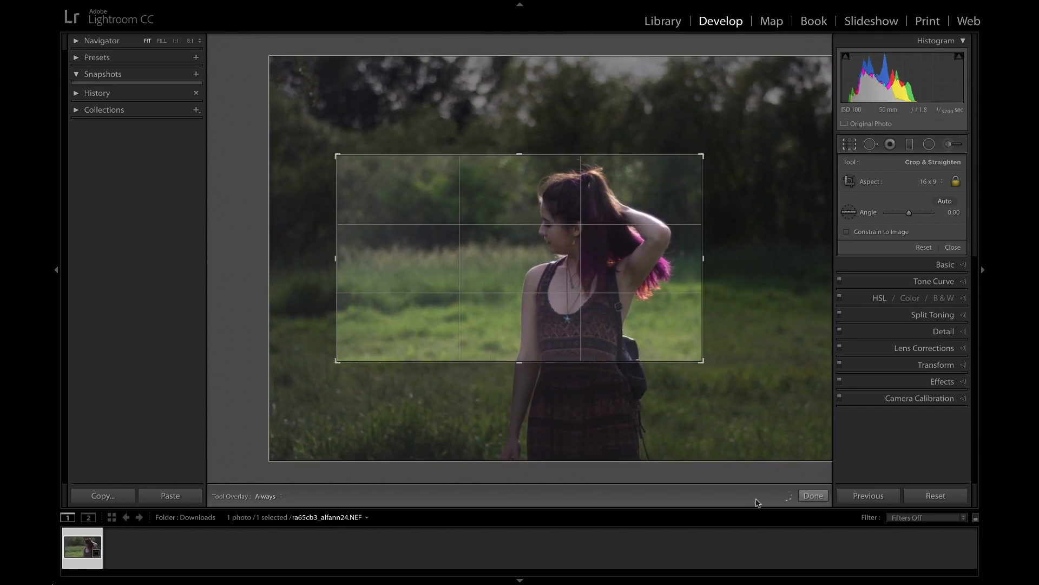
left_click(812, 496)
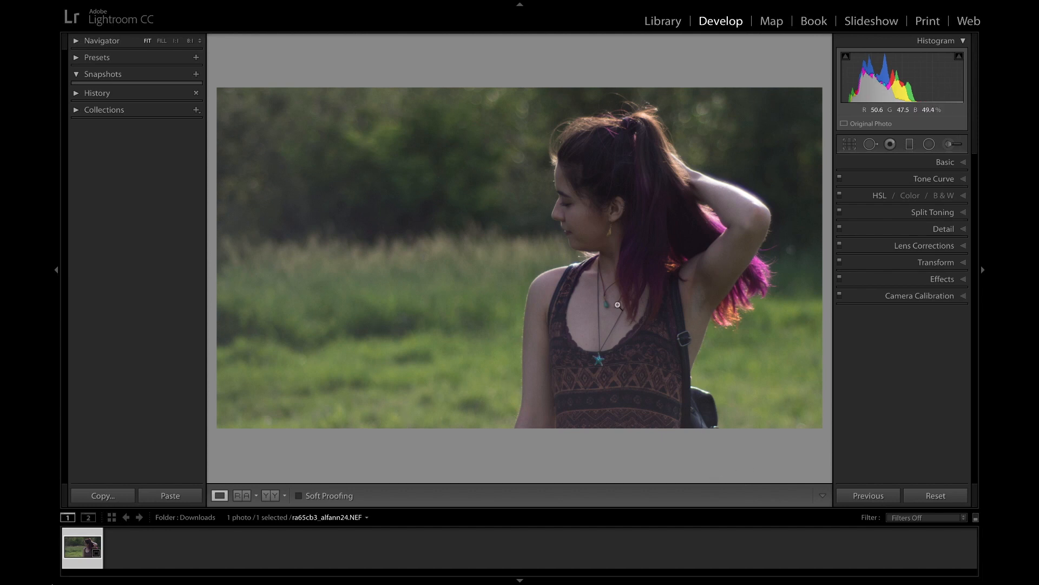
Tighten the crop further to the woman's head and chest, about 2400 x 1350 pixels, shift her toward the right third, and apply it.
left_click(851, 143)
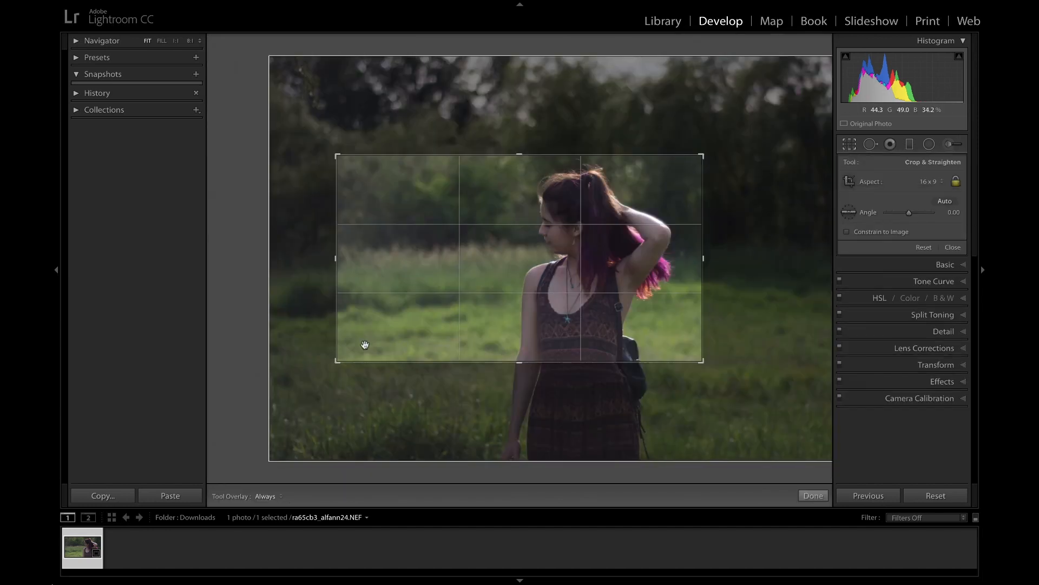
left_click_drag(335, 361, 355, 344)
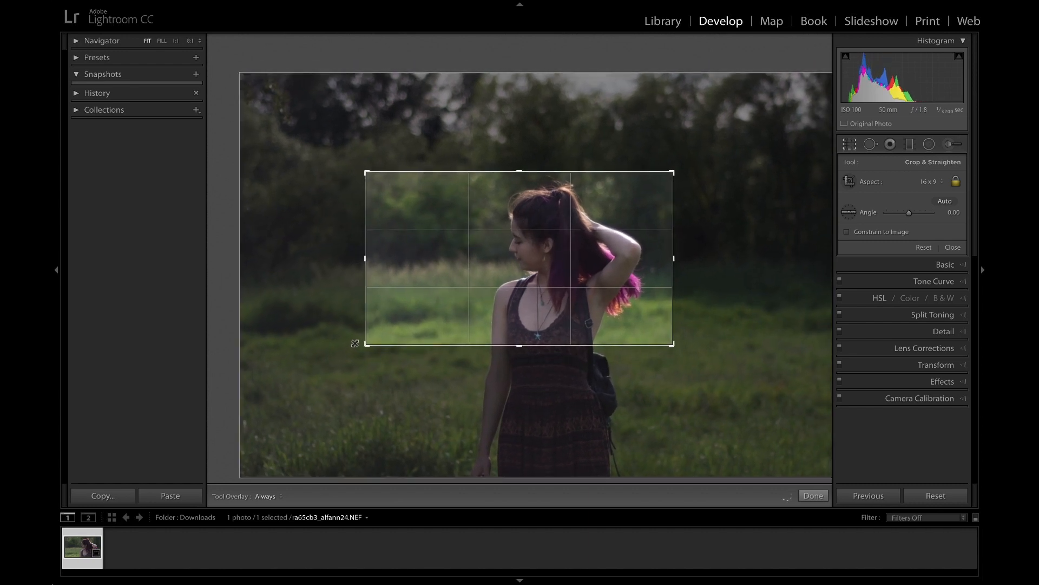
left_click_drag(366, 345, 367, 345)
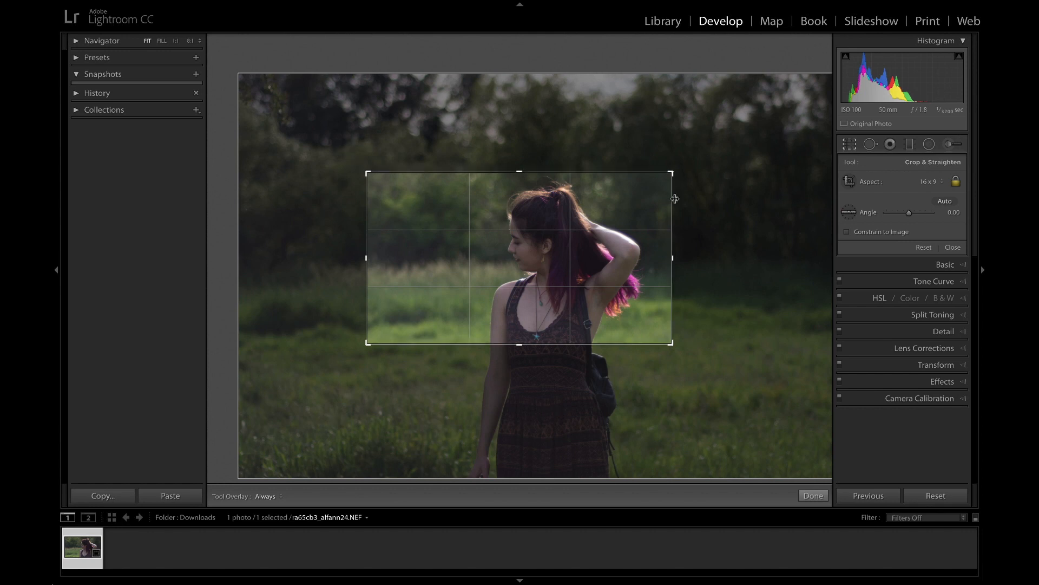
left_click_drag(639, 209, 661, 211)
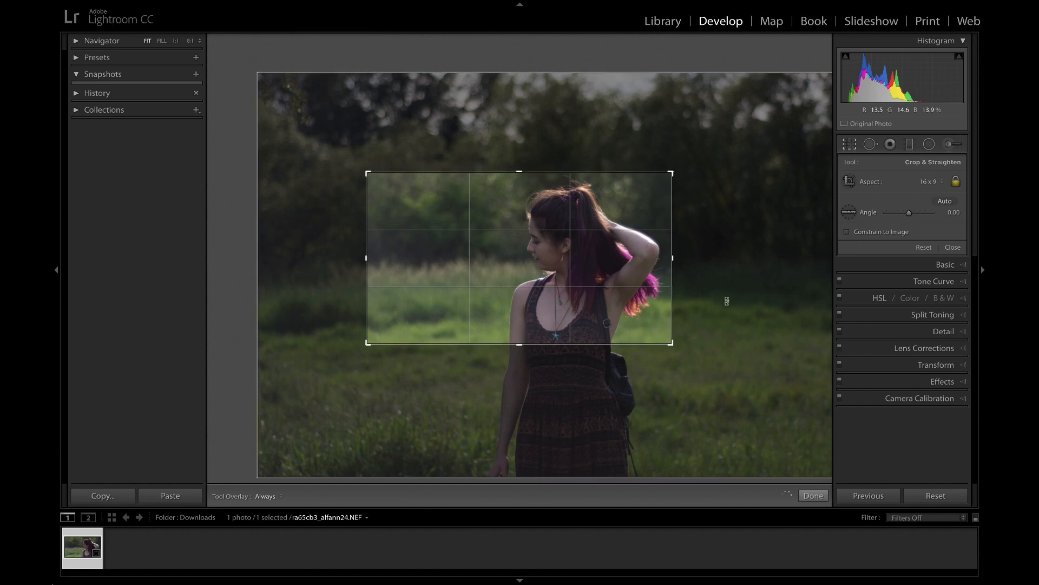
left_click(813, 495)
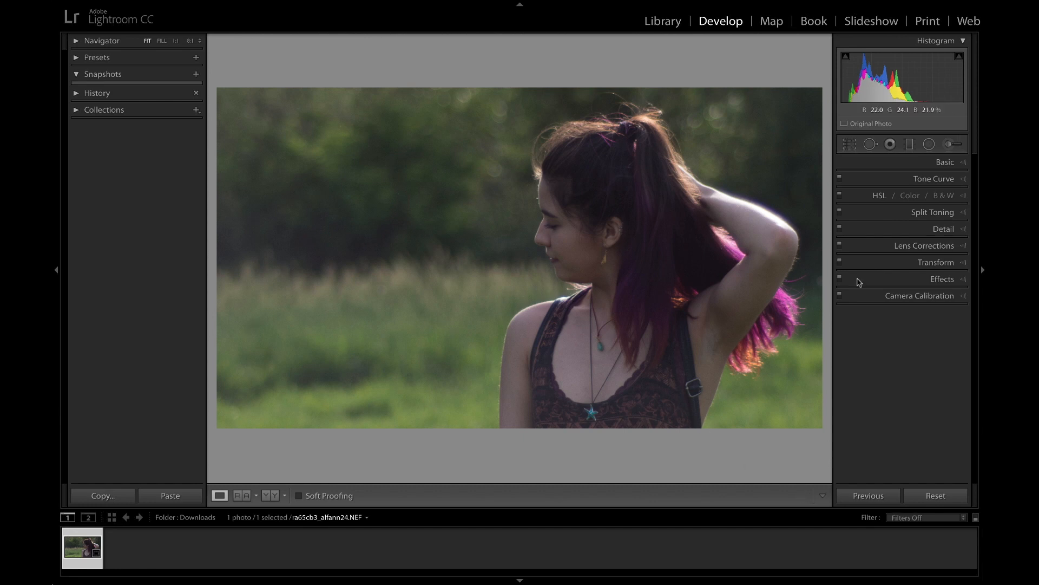
Check the cropped photo's pixel dimensions in the Library metadata and compare its 1:1 view with the fitted view.
left_click(664, 21)
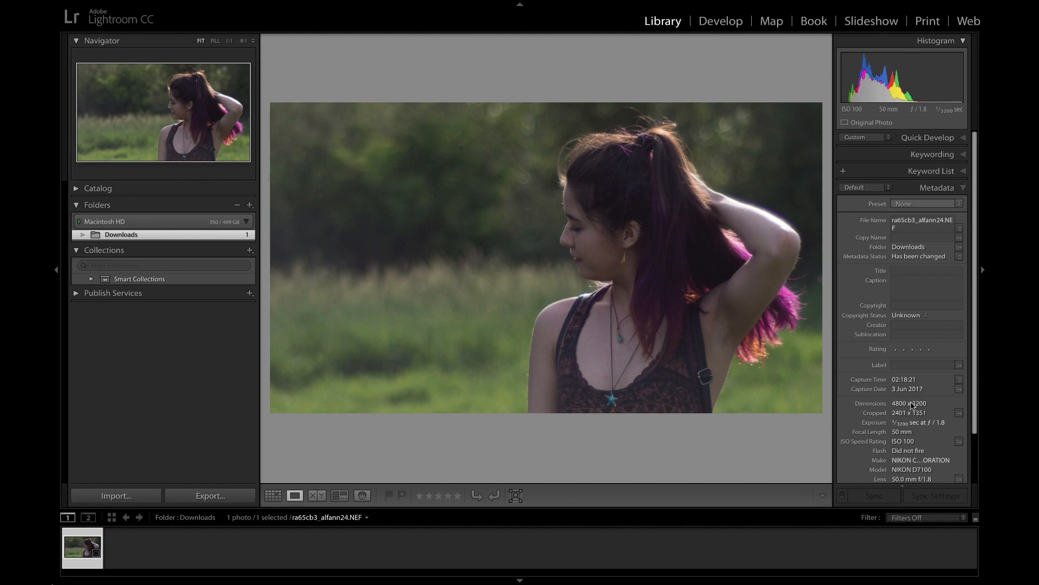
scroll(915, 425, "down", 2)
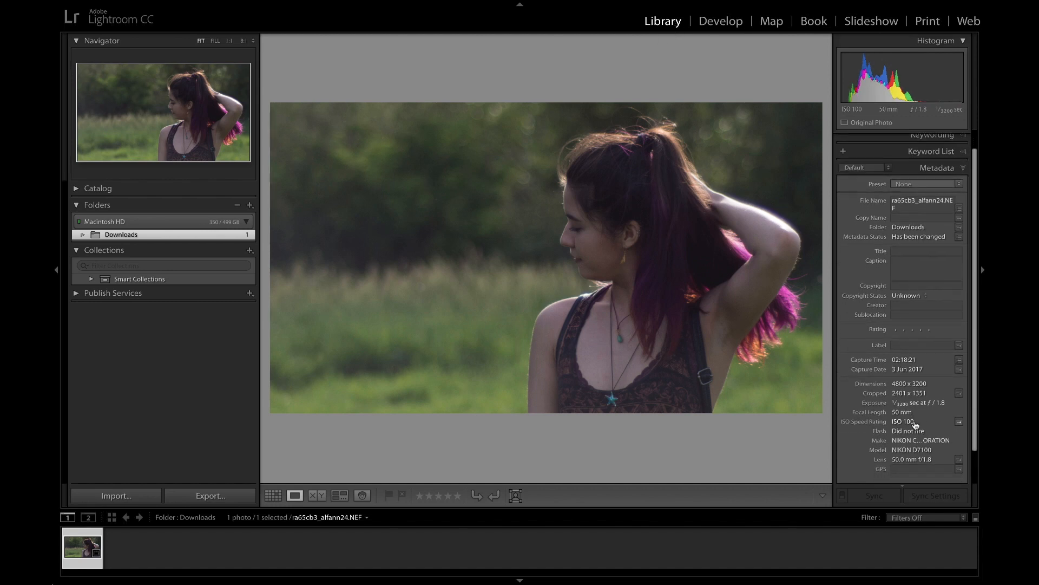
scroll(915, 425, "up", 2)
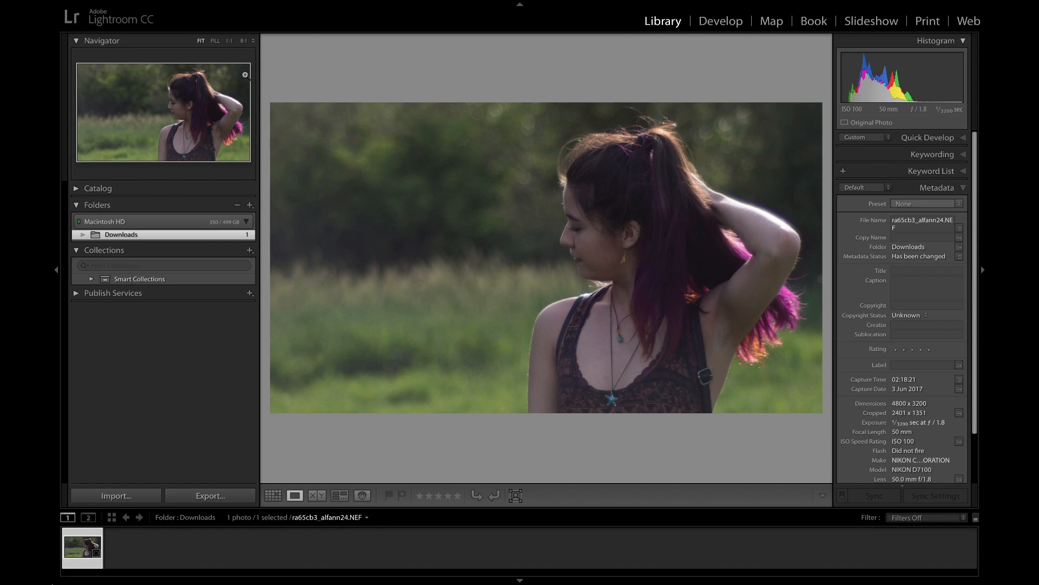
left_click(229, 41)
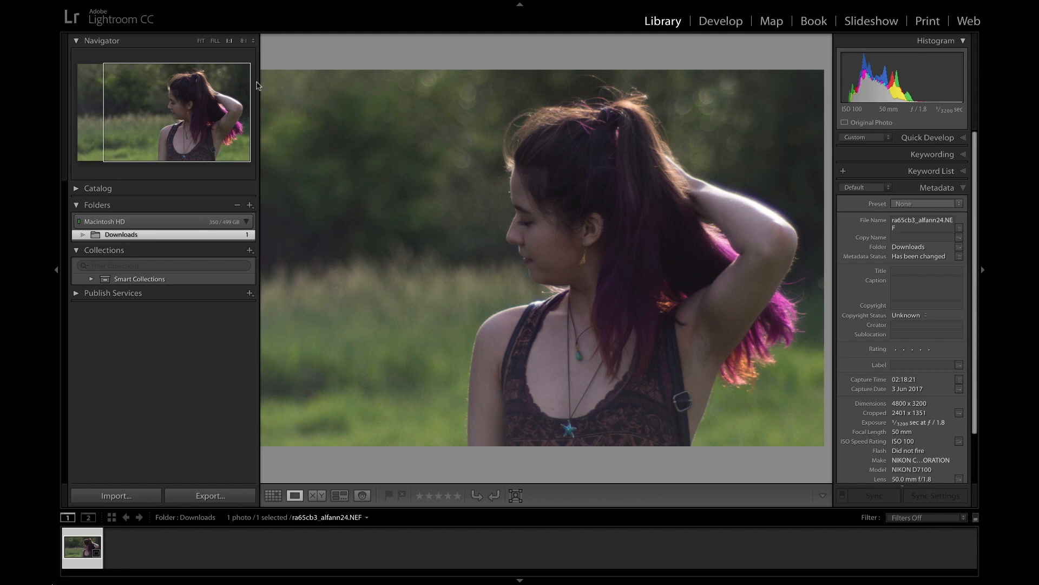
left_click(201, 41)
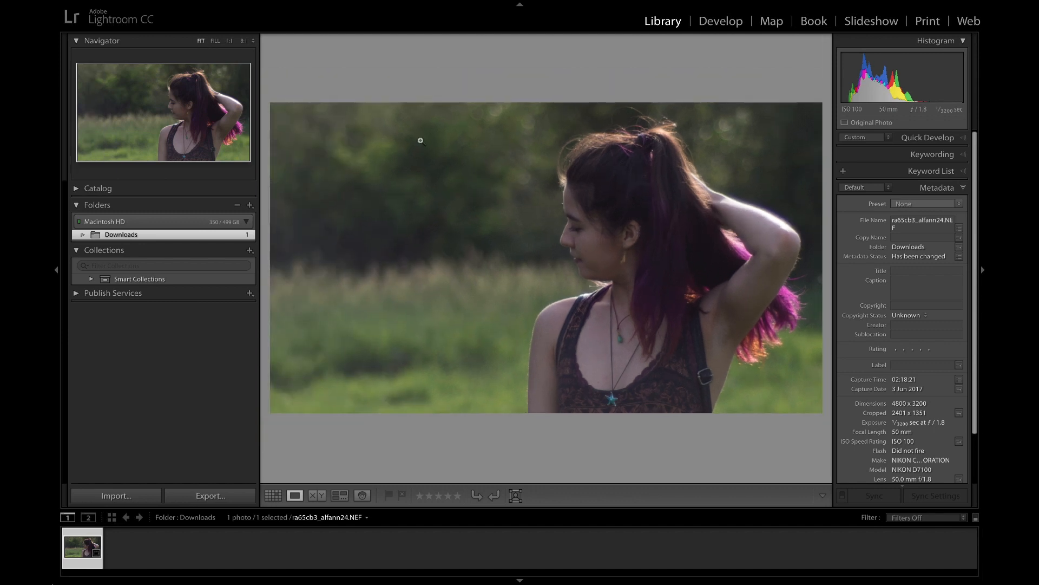
left_click(231, 42)
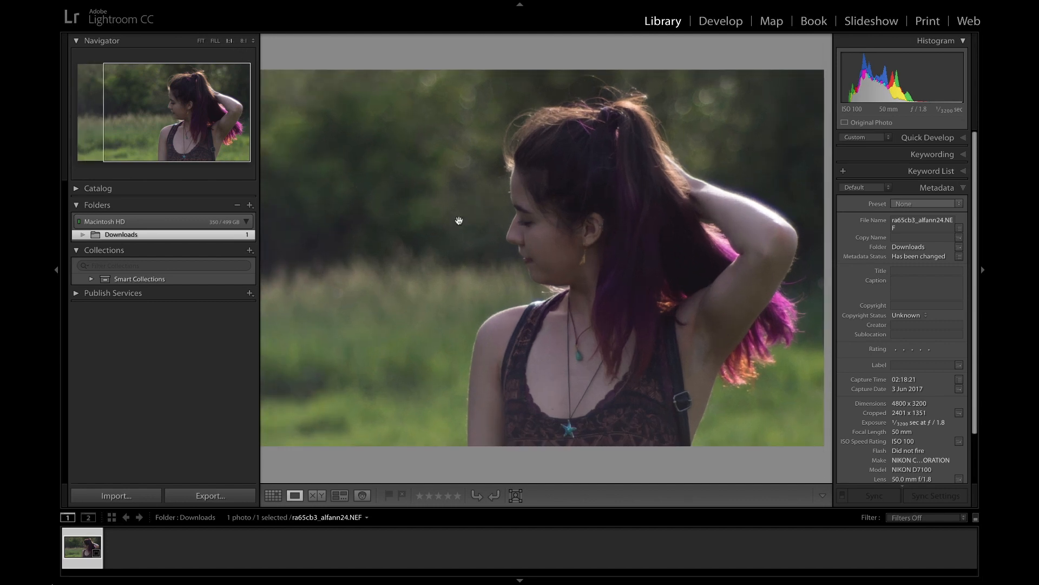
mouse_move(495, 223)
left_mouse_down()
mouse_move(627, 221)
mouse_move(482, 216)
mouse_move(495, 217)
left_mouse_up()
left_click(201, 41)
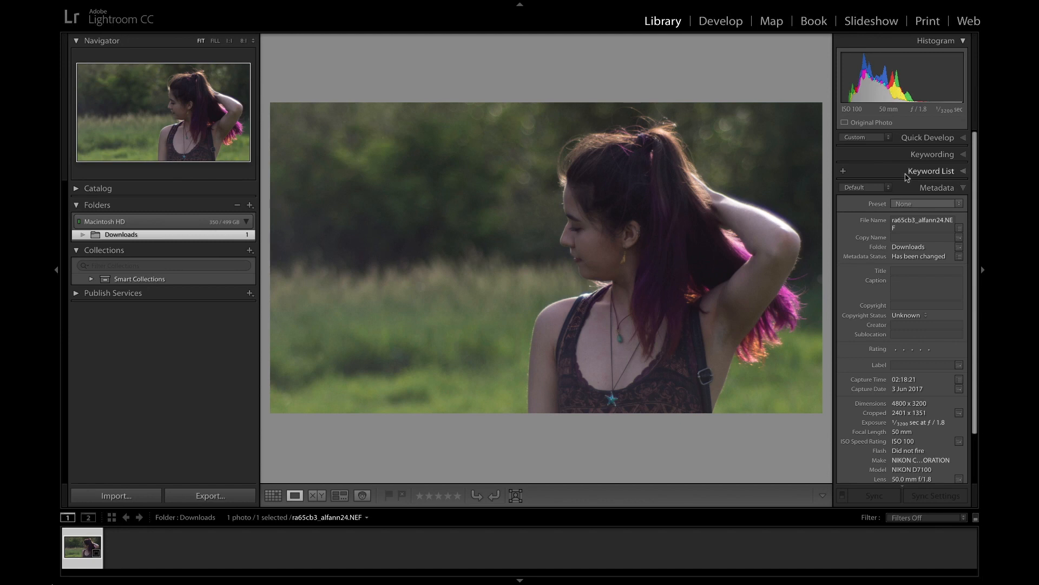
Return to the Develop module and raise the photo's exposure to +1.05 in the Basic adjustments.
left_click(738, 24)
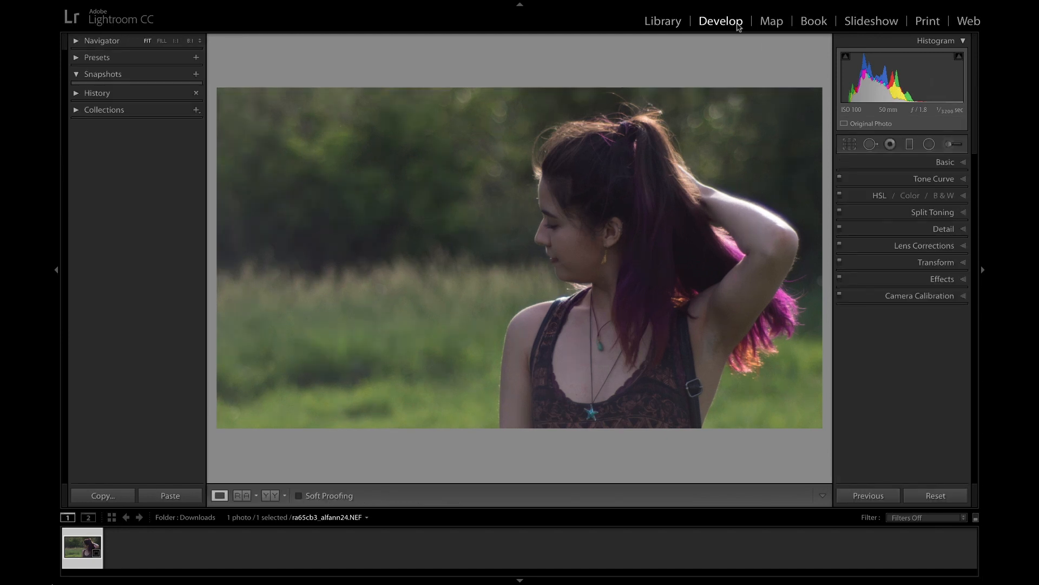
left_click(957, 164)
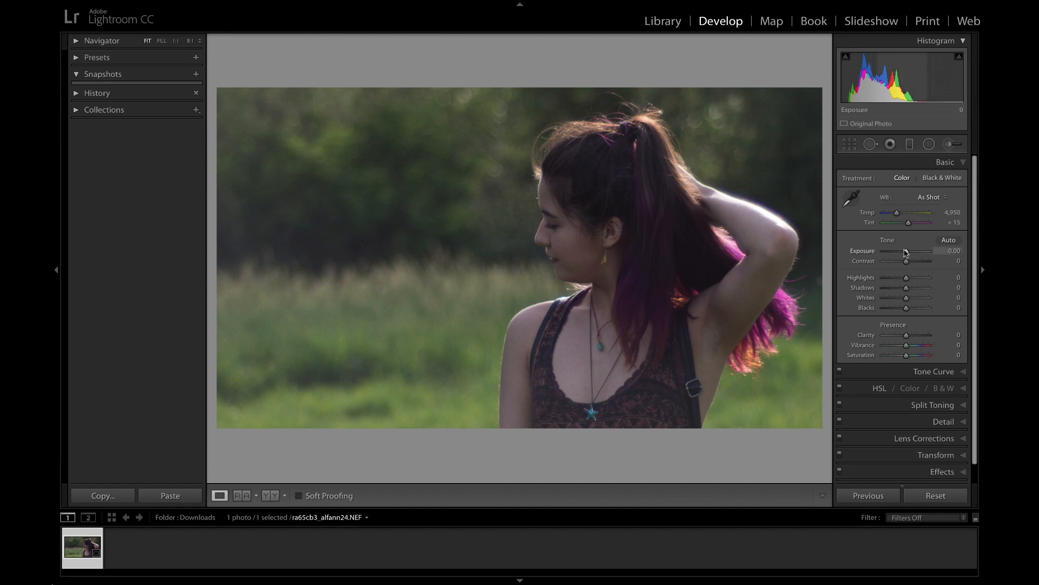
left_click_drag(908, 252, 912, 253)
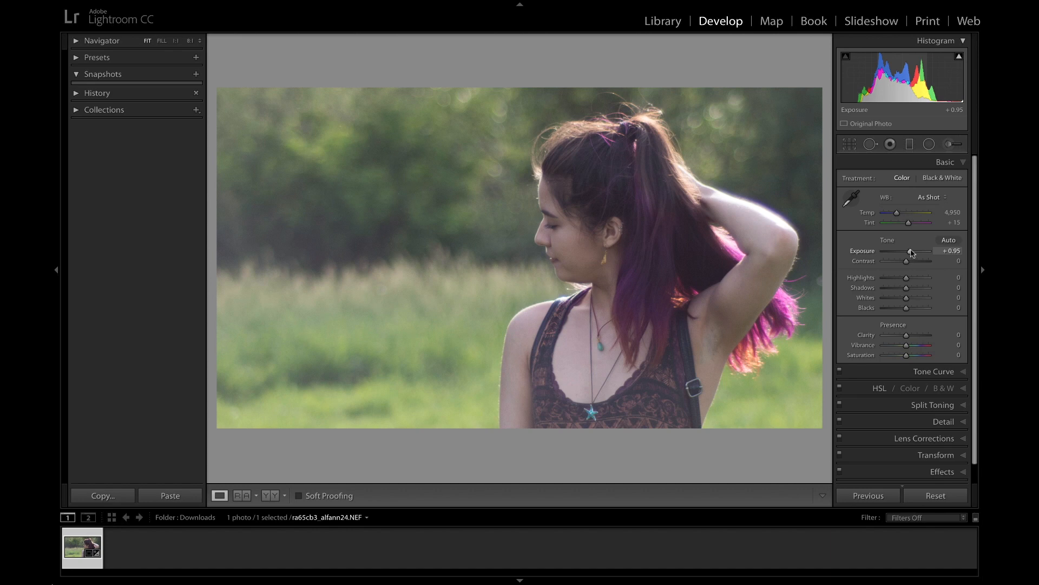
left_click_drag(911, 253, 912, 253)
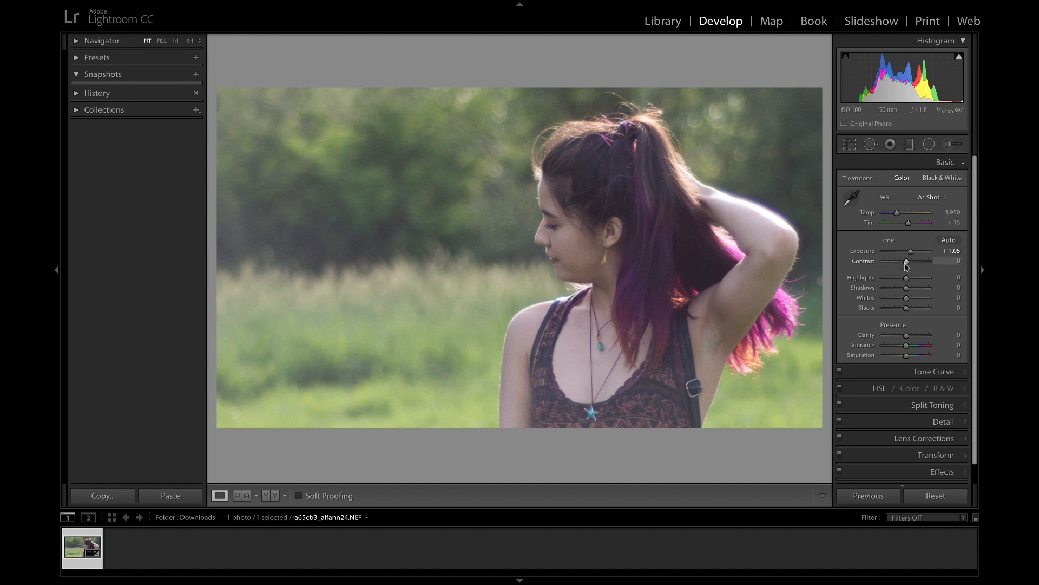
Test the photo's contrast at +100 and set it back to 0.
left_click_drag(908, 265, 939, 264)
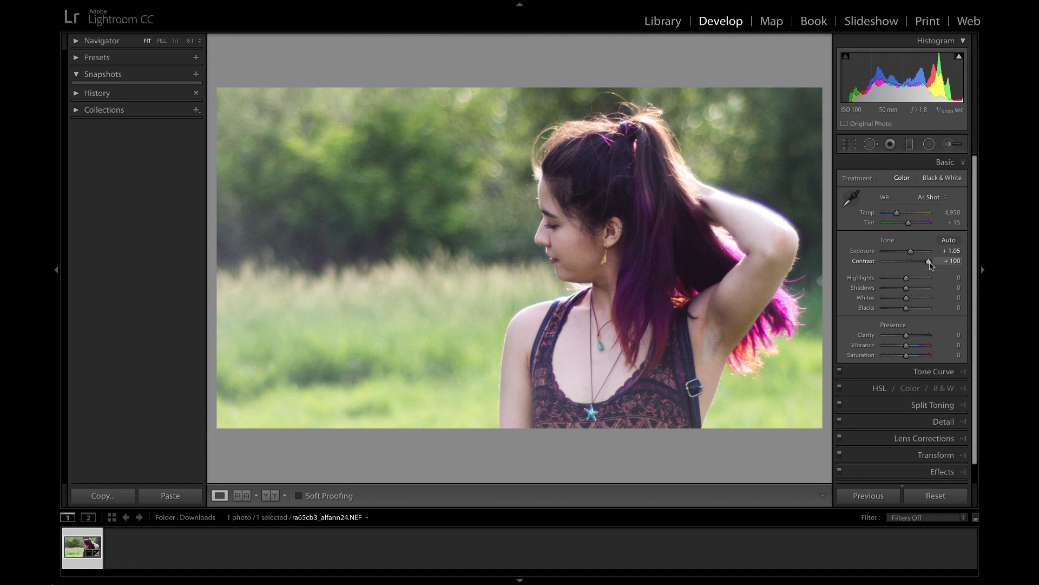
left_click_drag(929, 263, 907, 265)
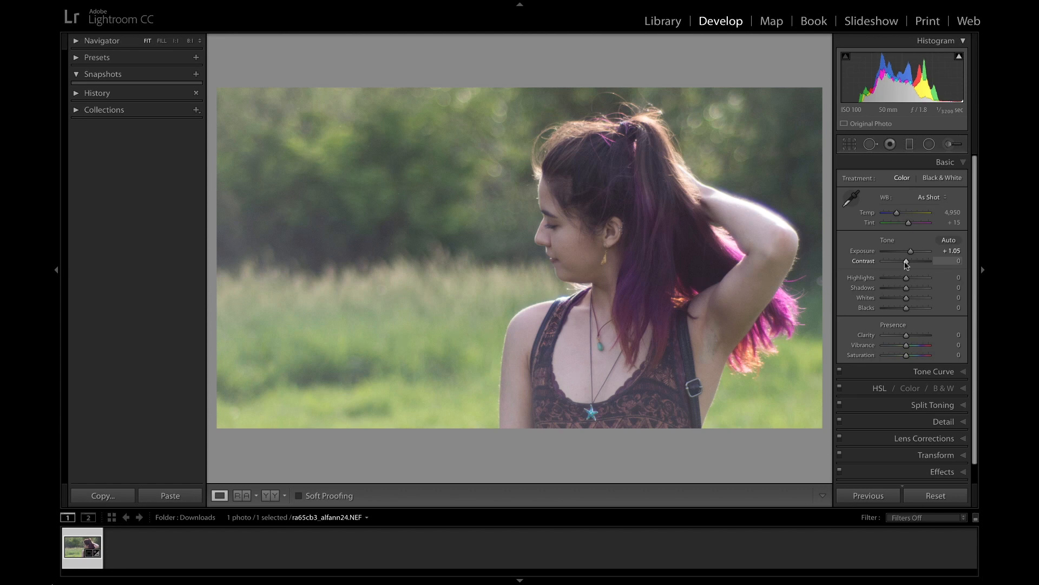
Lower the whites to -83 and the blacks to -53 in the Basic adjustments, previewing the clipping.
left_click(907, 299, "alt")
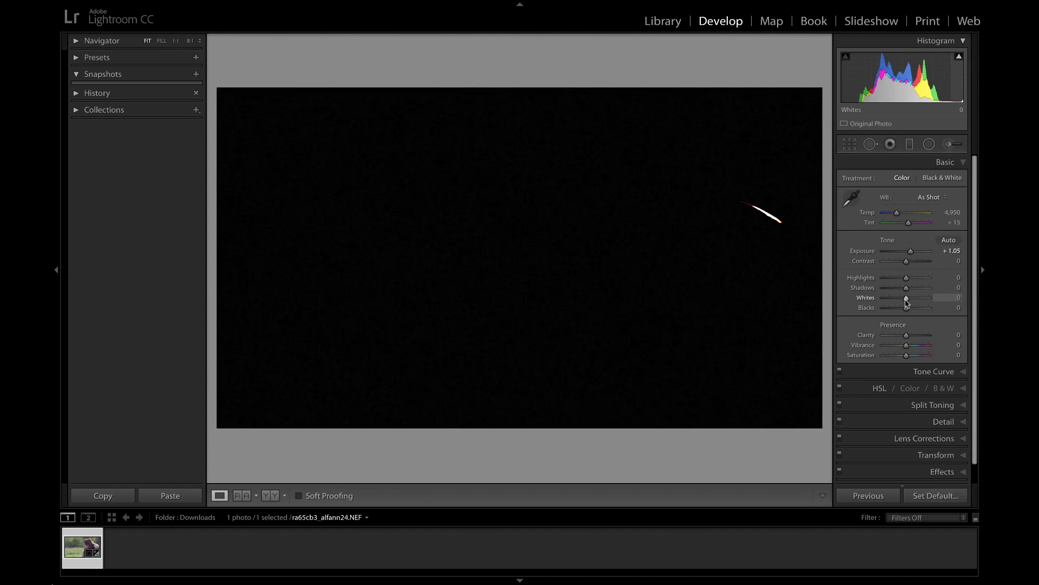
mouse_move(909, 302)
left_mouse_down()
mouse_move(918, 301)
mouse_move(893, 301)
mouse_move(904, 299)
left_mouse_up()
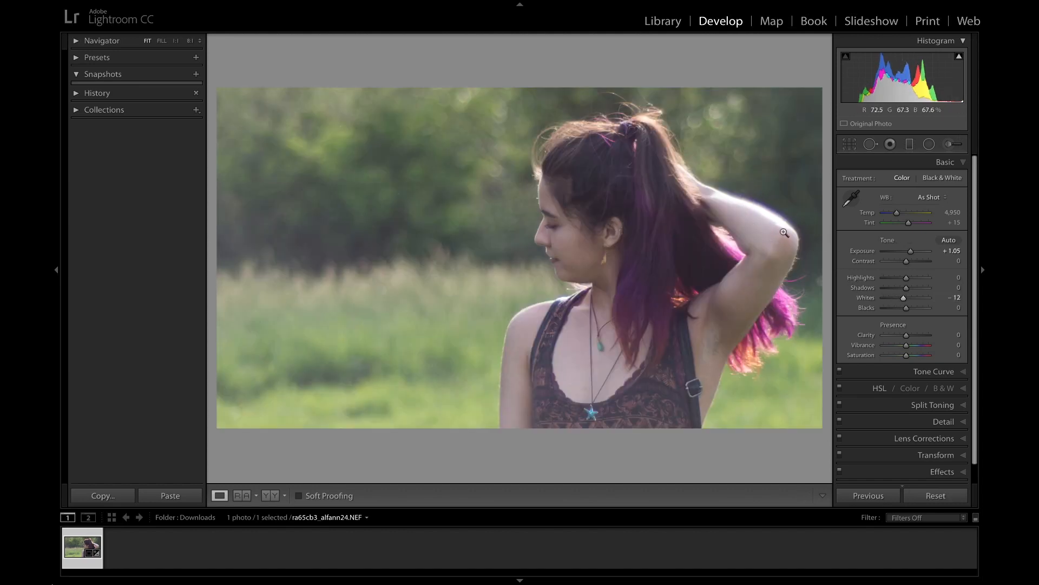
key("alt")
left_click_drag(902, 297, 886, 301)
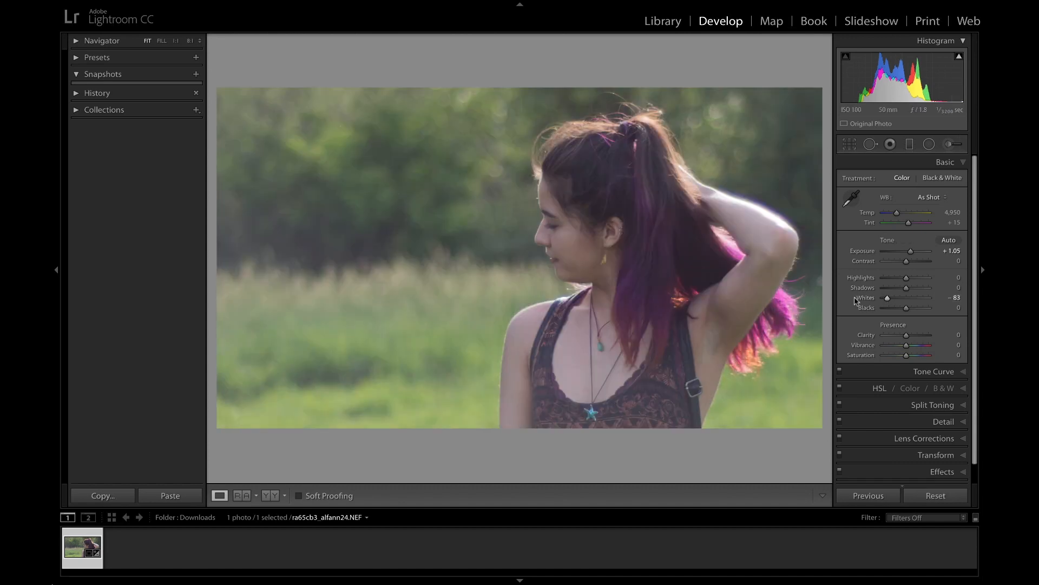
key("alt")
left_click_drag(907, 311, 894, 311)
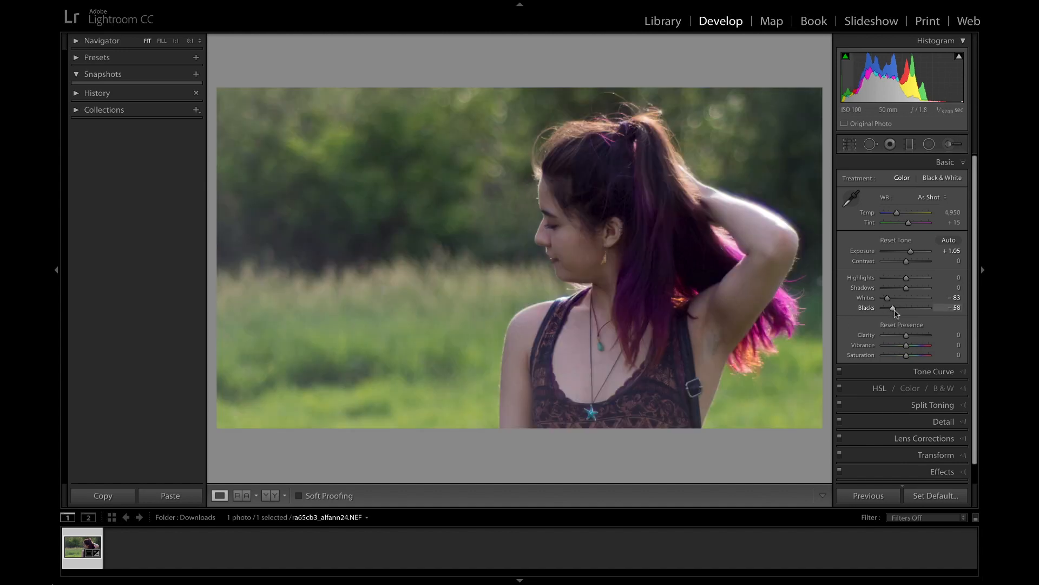
left_click_drag(893, 311, 894, 311)
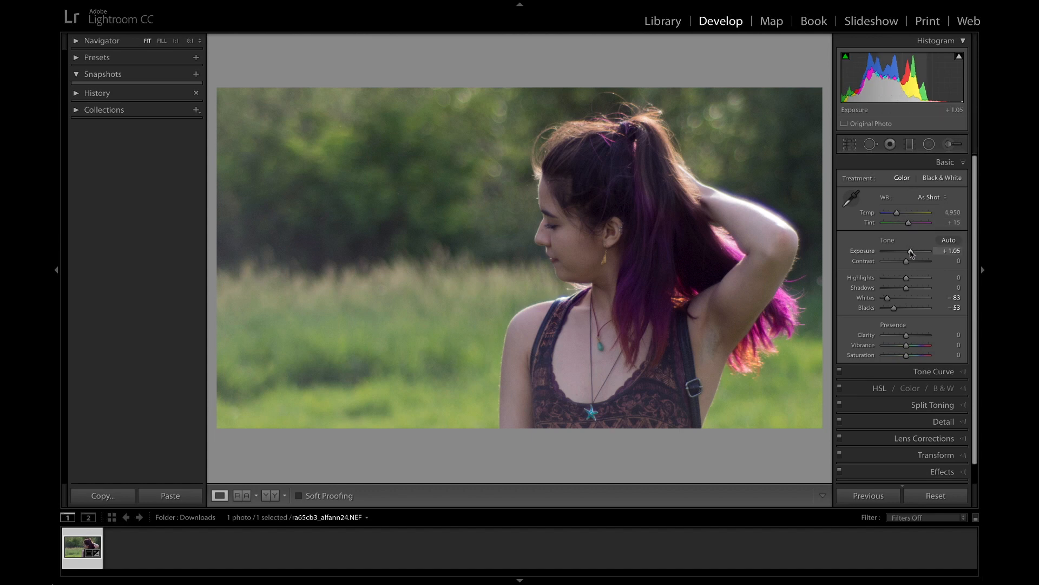
Set the photo's exposure to +1.55 and its contrast to +41, keeping the highlights at 0.
left_click_drag(912, 253, 914, 262)
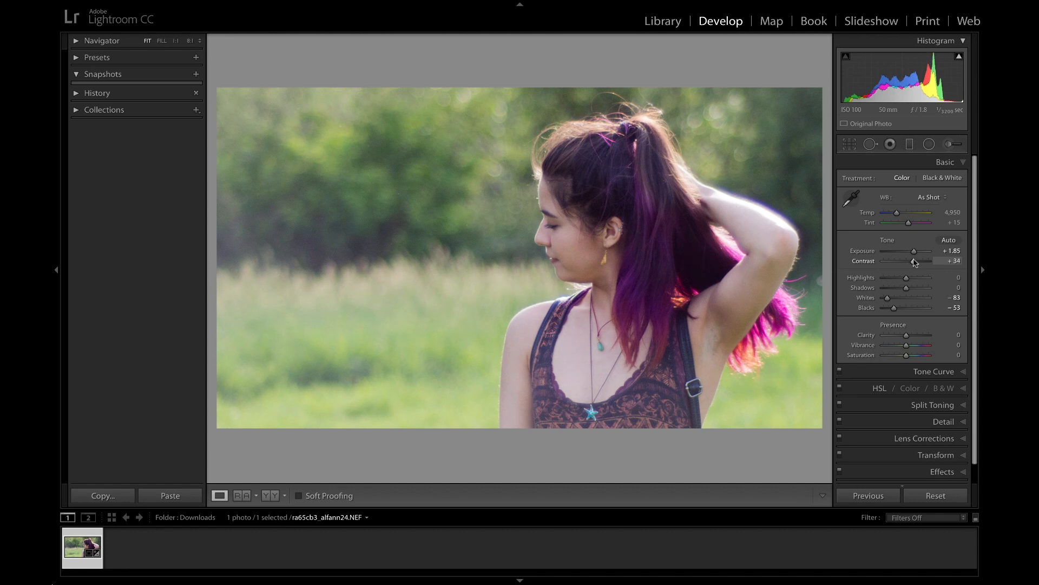
left_click_drag(915, 263, 917, 263)
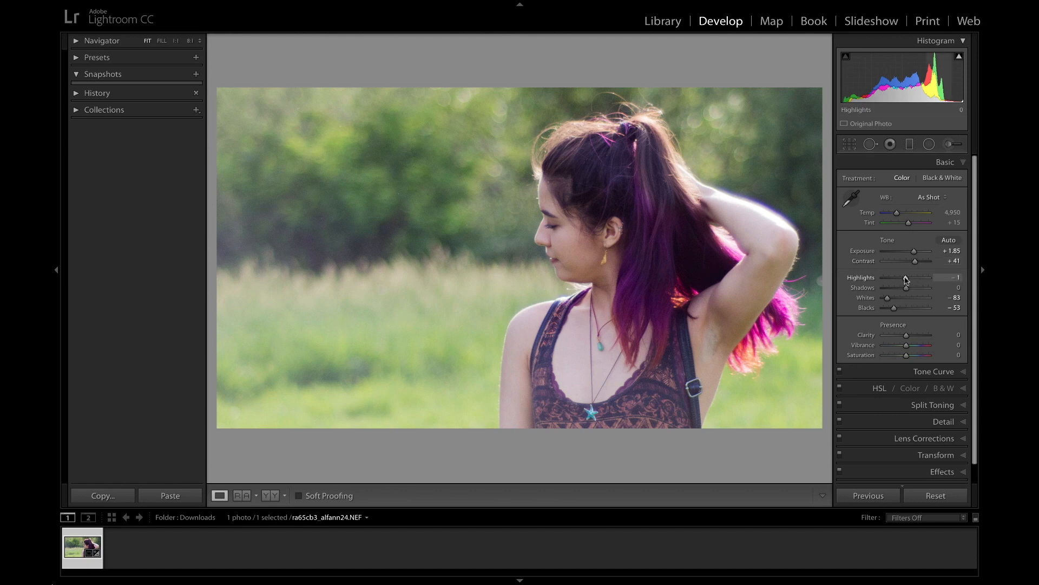
mouse_move(906, 279)
left_mouse_down()
mouse_move(853, 281)
mouse_move(906, 280)
left_mouse_up()
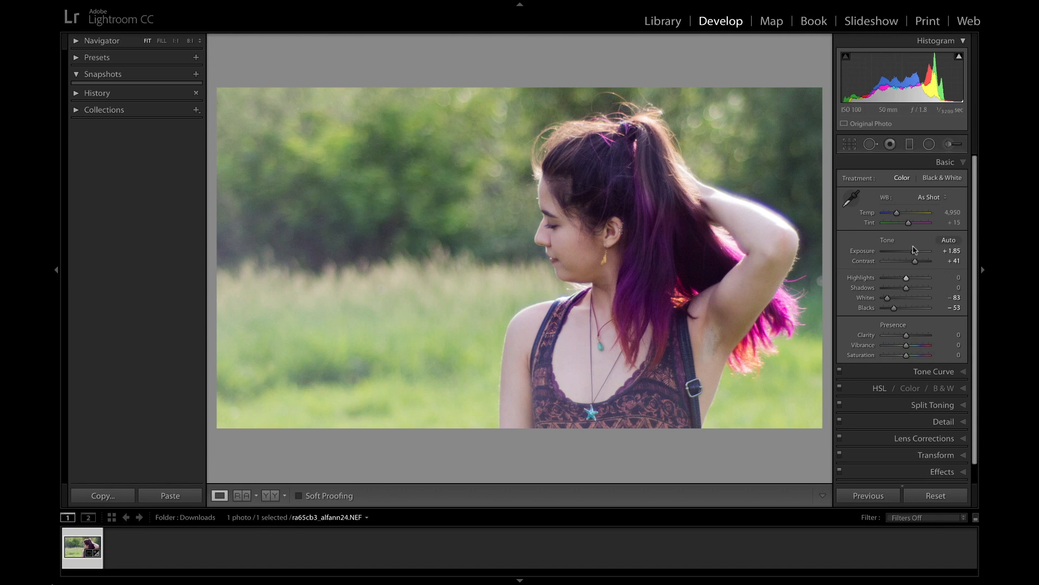
left_click_drag(914, 252, 913, 252)
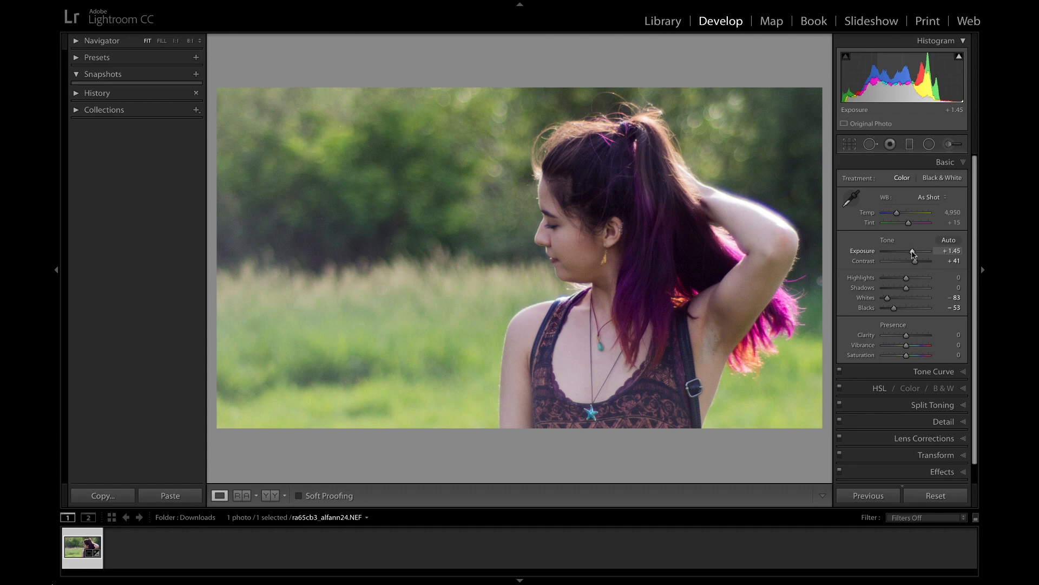
left_click_drag(913, 253, 914, 253)
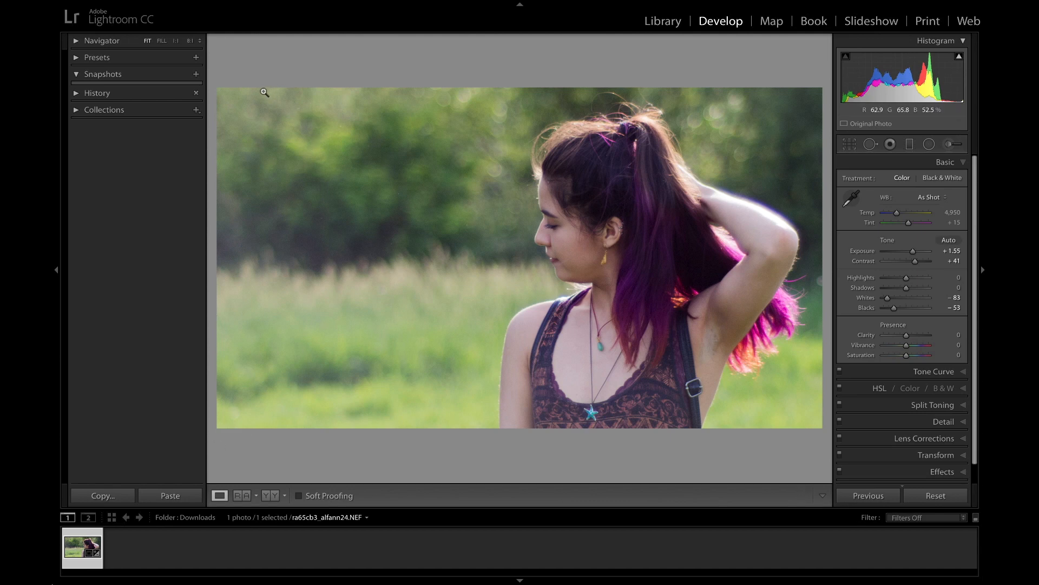
Add a near-vertical graduated filter over the background left of the woman, reset its effect values to 0, and narrow and shift it slightly toward her.
left_click(909, 144)
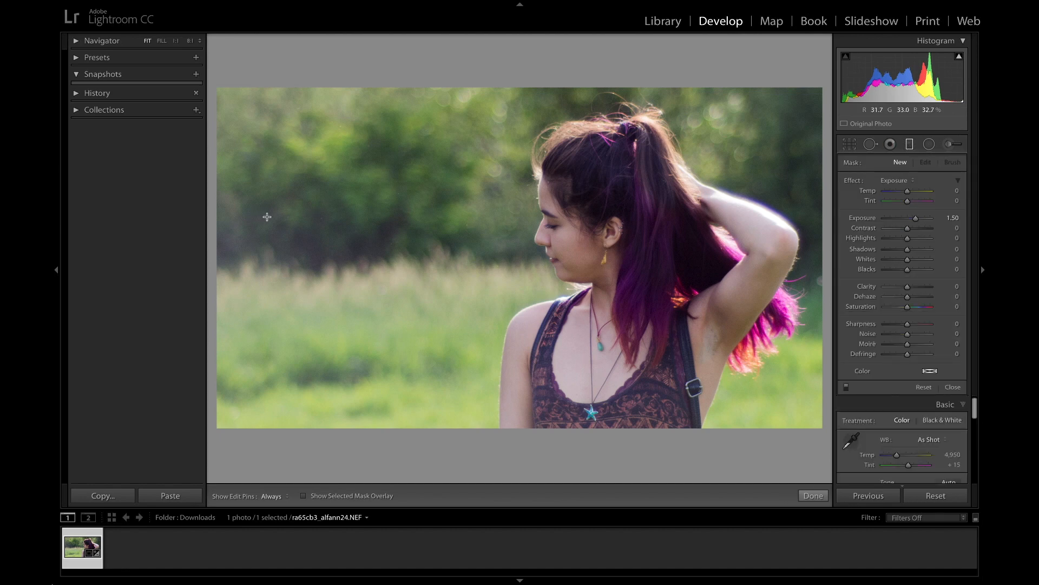
left_click_drag(277, 218, 458, 239)
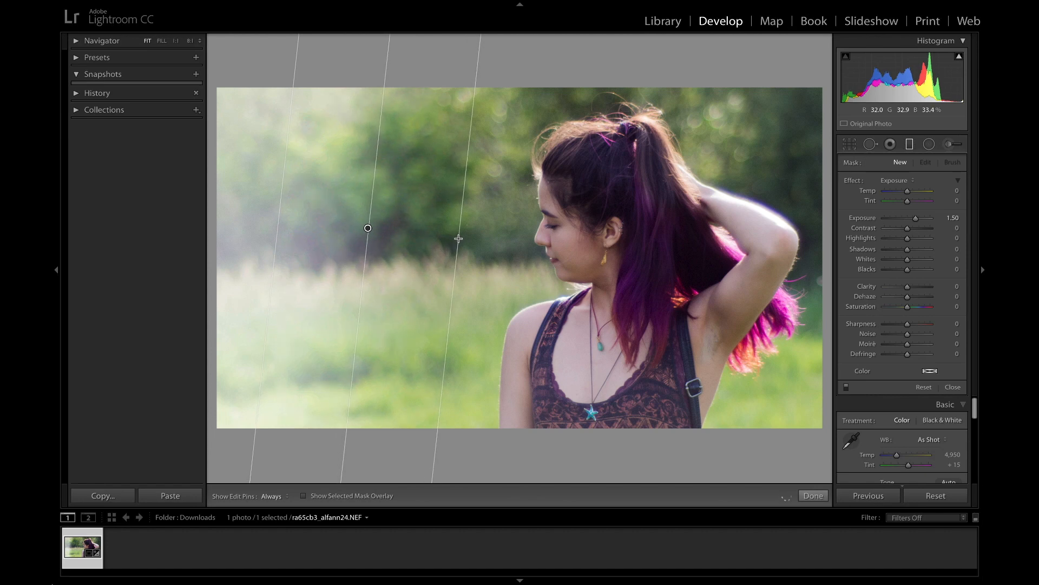
double_click(854, 184)
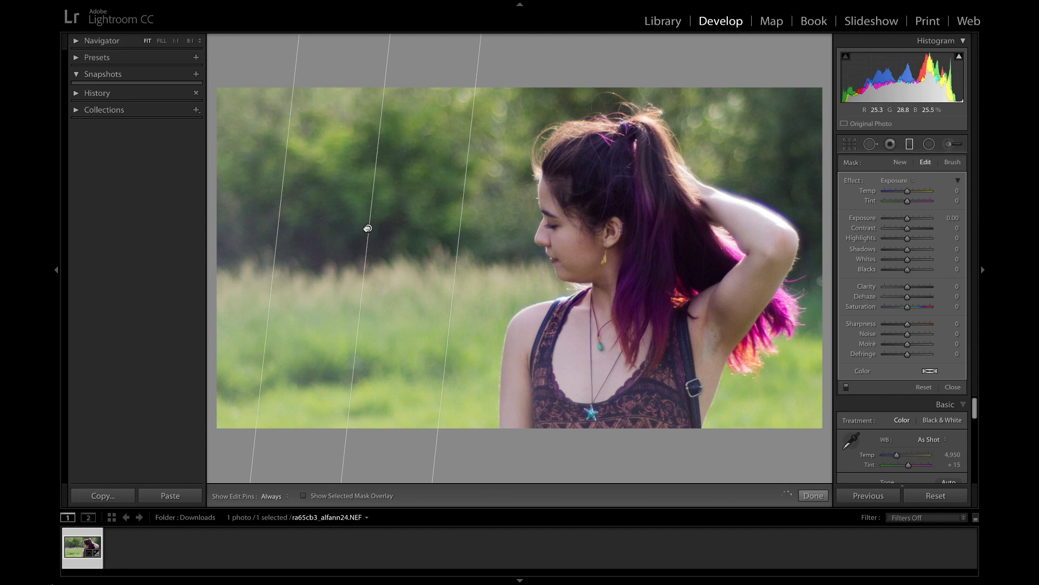
left_click_drag(366, 228, 380, 232)
mouse_move(290, 226)
left_mouse_down()
mouse_move(399, 244)
mouse_move(331, 247)
mouse_move(307, 236)
left_mouse_up()
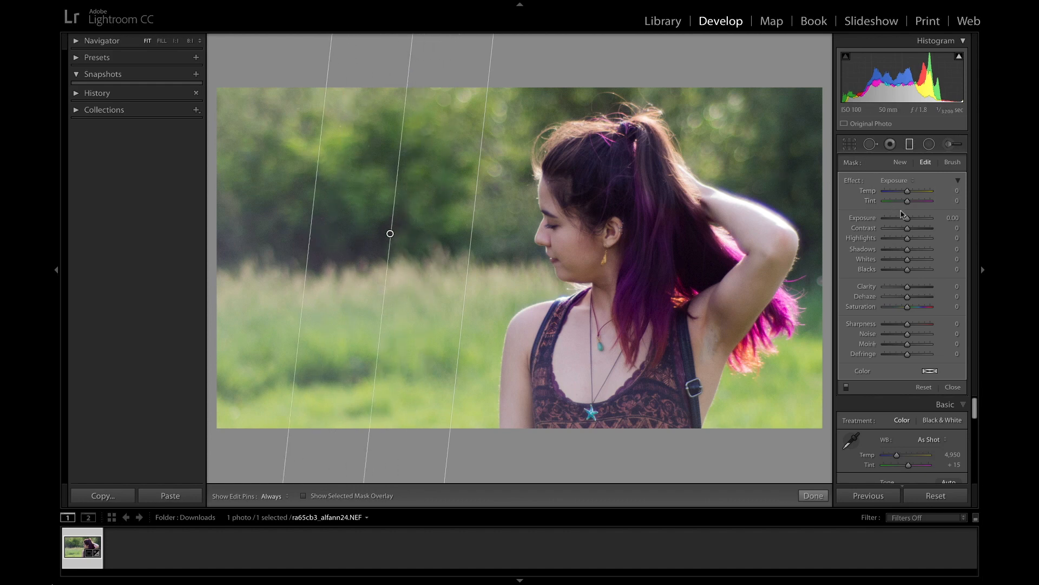
Raise the graduated filter's exposure to 2.65 to reveal its coverage, and narrow, tilt and move the gradient closer to the woman.
left_click_drag(907, 218, 923, 218)
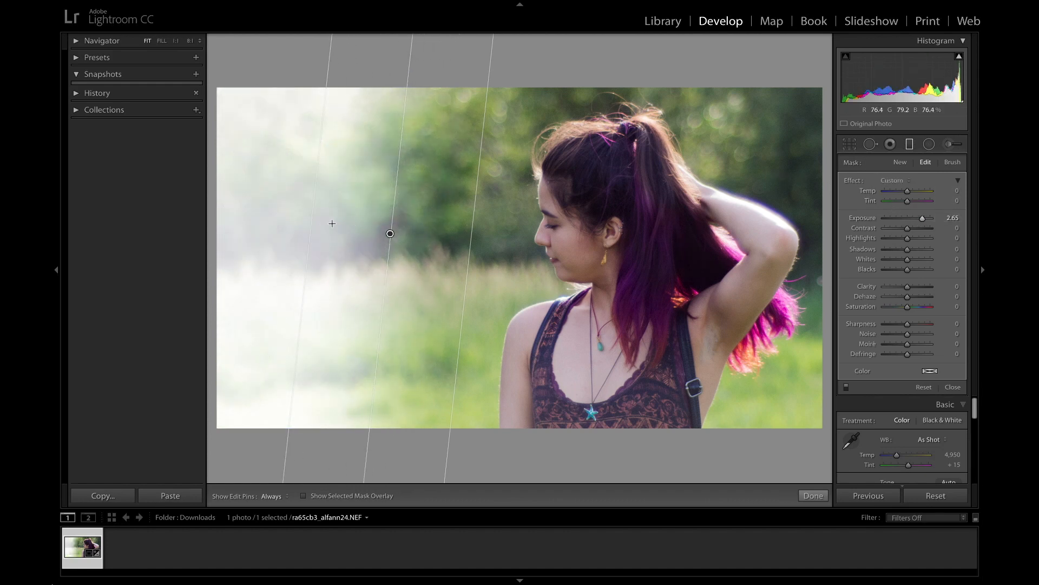
mouse_move(308, 226)
left_mouse_down()
mouse_move(464, 235)
mouse_move(310, 216)
mouse_move(320, 217)
left_mouse_up()
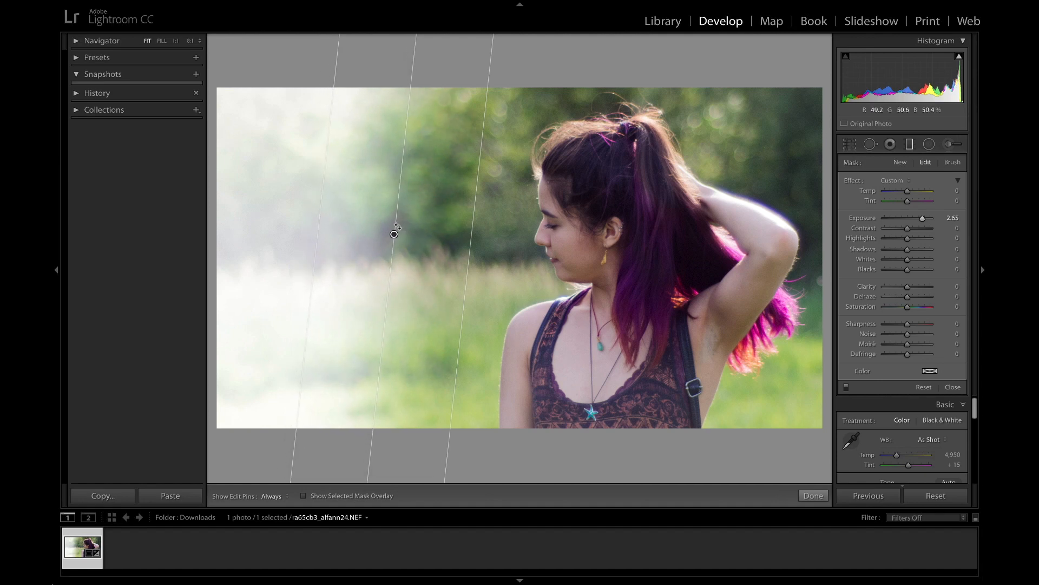
left_click_drag(398, 226, 442, 233)
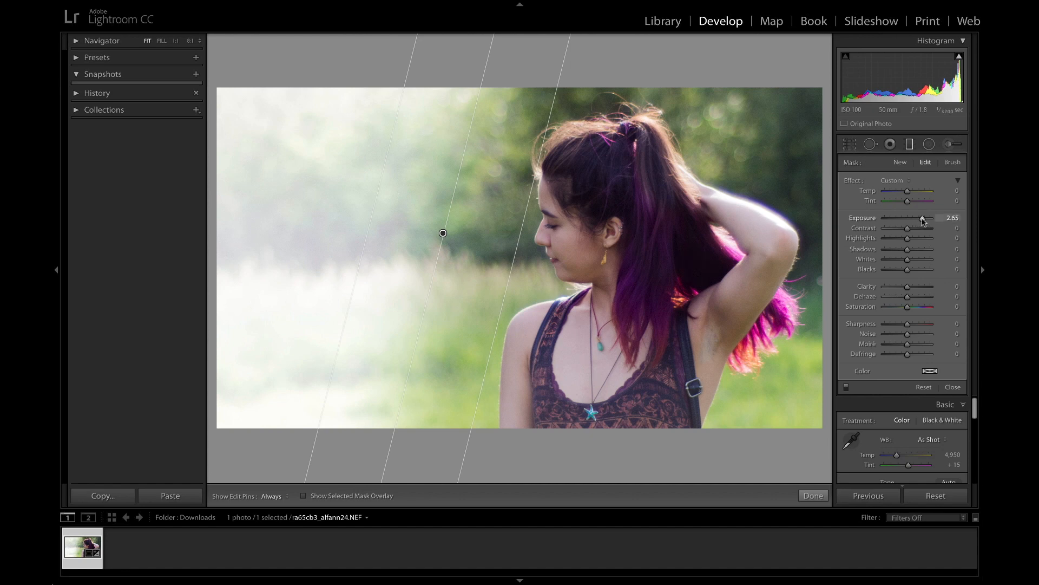
Set the graduated filter's exposure to -0.35, compare the photo with and without the filter, and close the filter.
left_click_drag(924, 221, 908, 222)
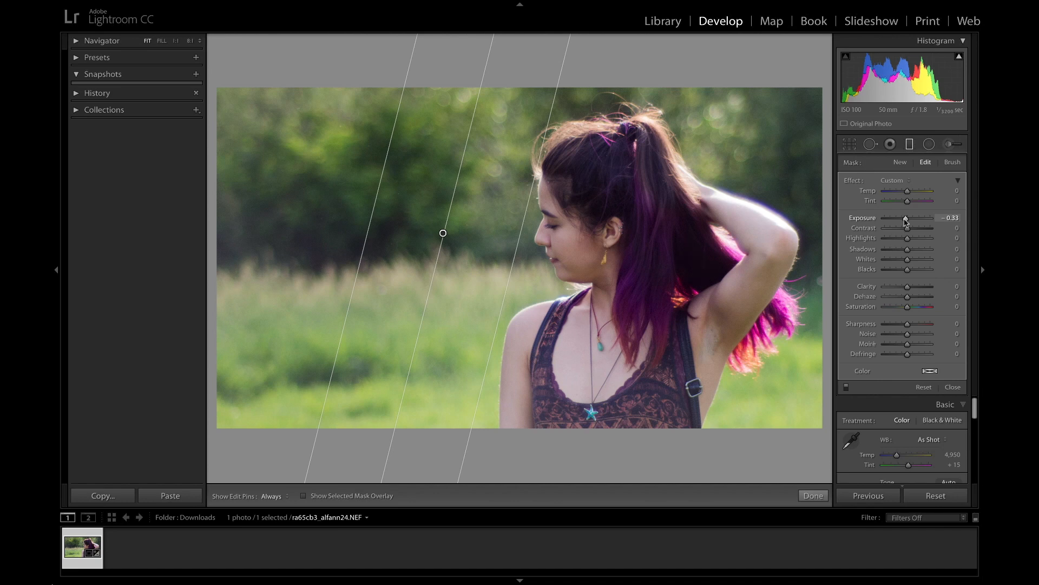
left_click_drag(905, 219, 905, 219)
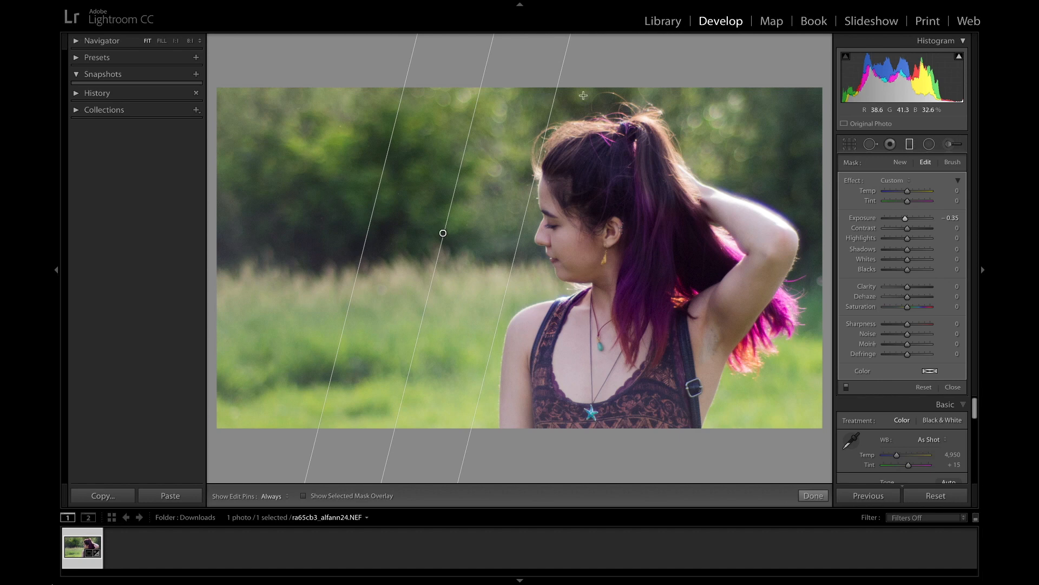
left_click(847, 388)
left_click(847, 388)
left_click(847, 387)
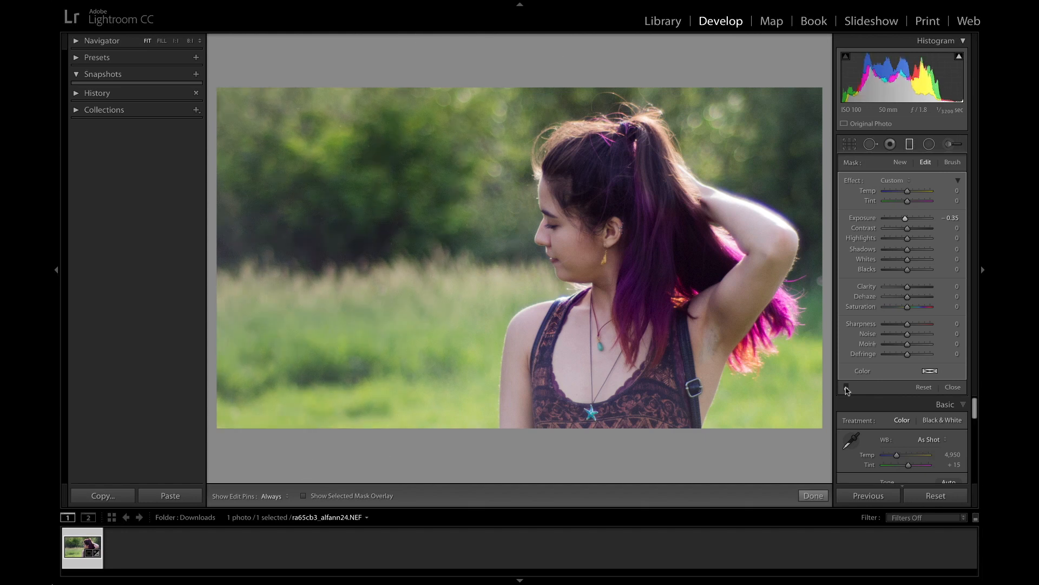
left_click(847, 387)
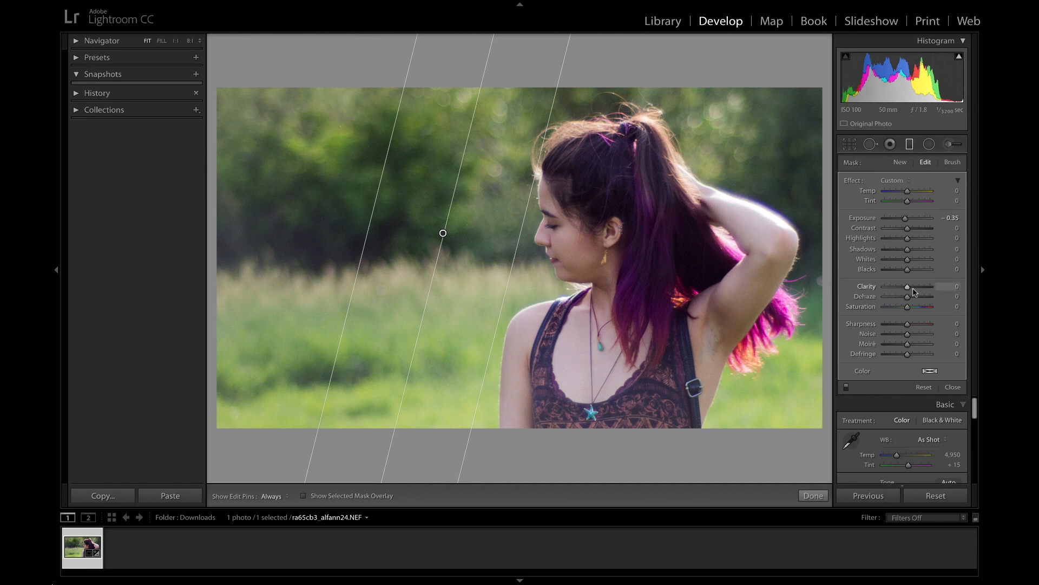
left_click(911, 144)
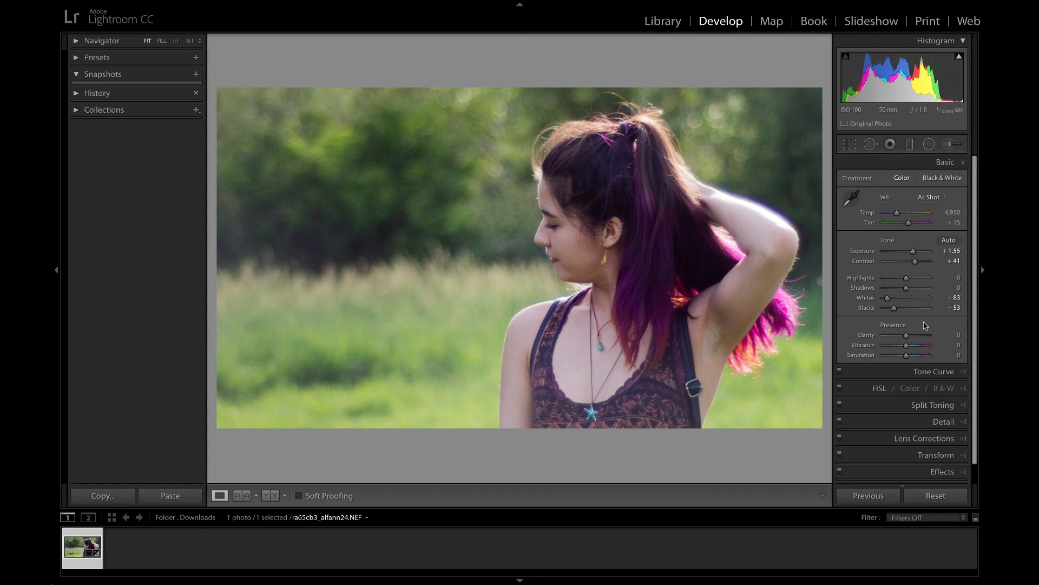
Test the photo's clarity at +100 and -100 and return it to 0.
scroll(907, 330, "down", 1)
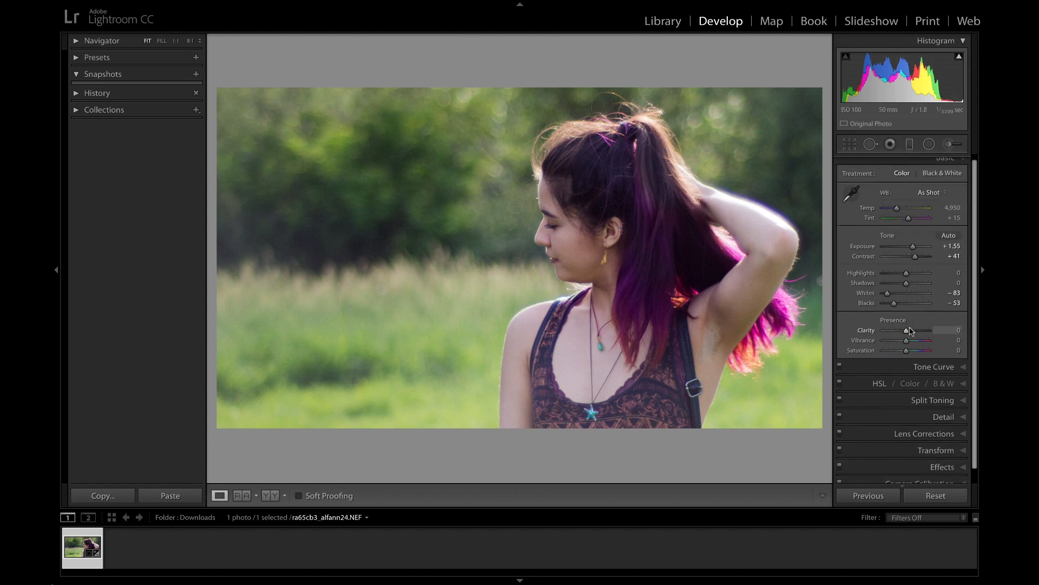
scroll(899, 327, "down", 2)
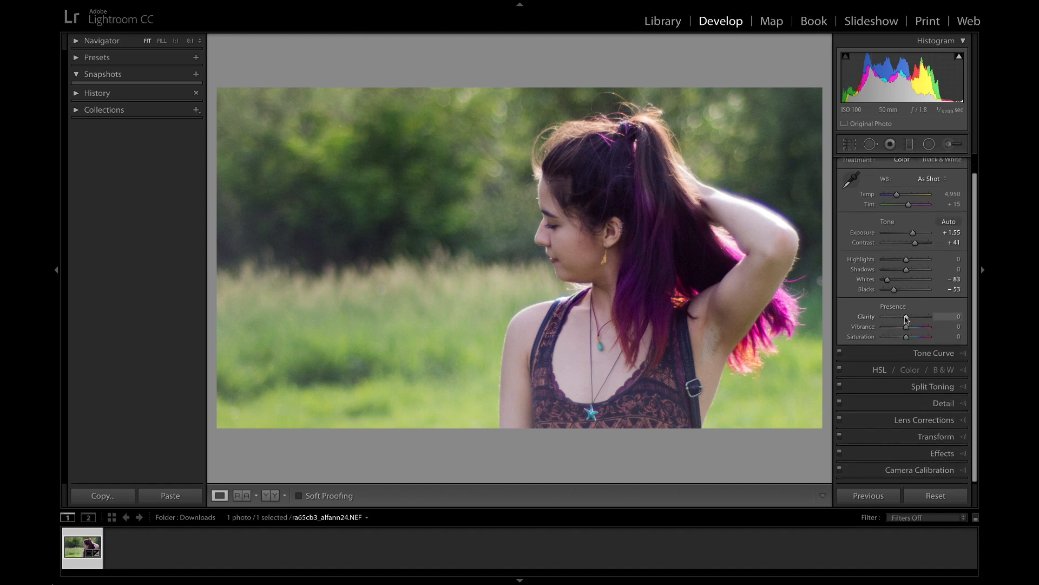
left_click_drag(907, 319, 949, 320)
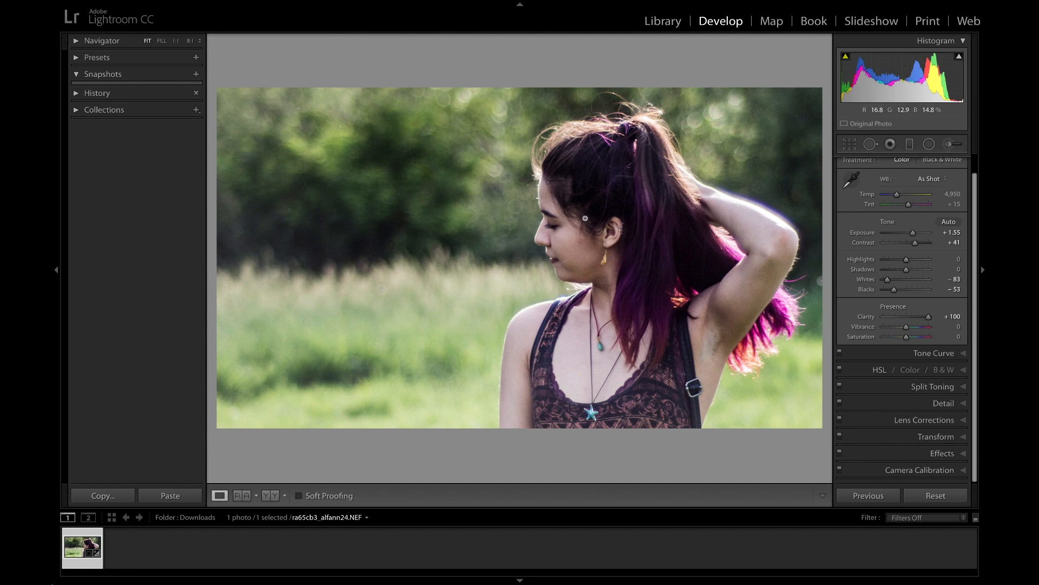
left_click_drag(929, 316, 880, 318)
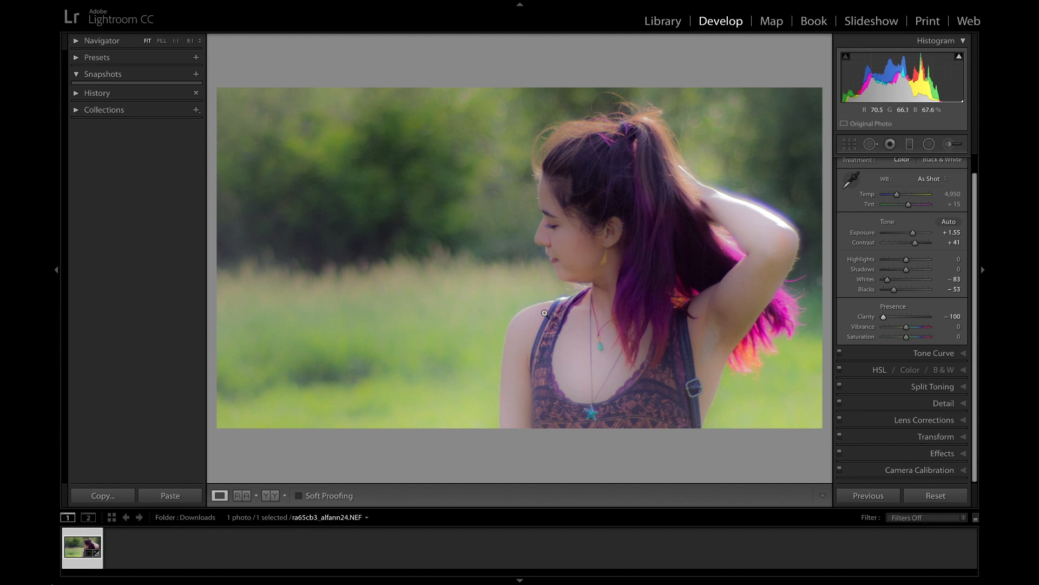
left_click_drag(884, 317, 907, 320)
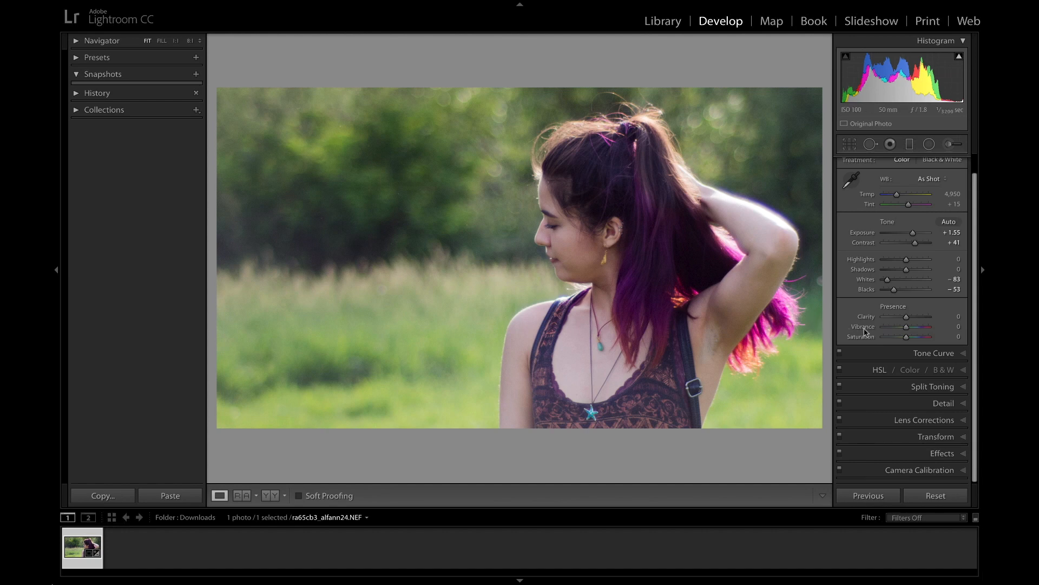
Raise the photo's vibrance to +25 and its shadows to +38 in the Basic adjustments.
left_click_drag(905, 323, 913, 328)
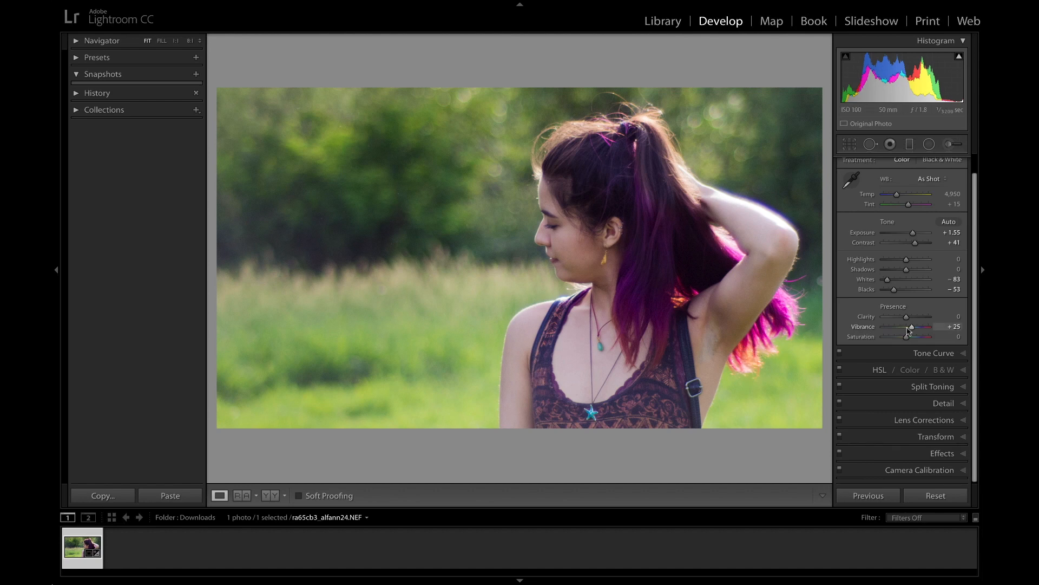
mouse_move(914, 330)
left_mouse_down()
mouse_move(901, 330)
mouse_move(913, 328)
left_mouse_up()
left_click_drag(907, 270, 915, 274)
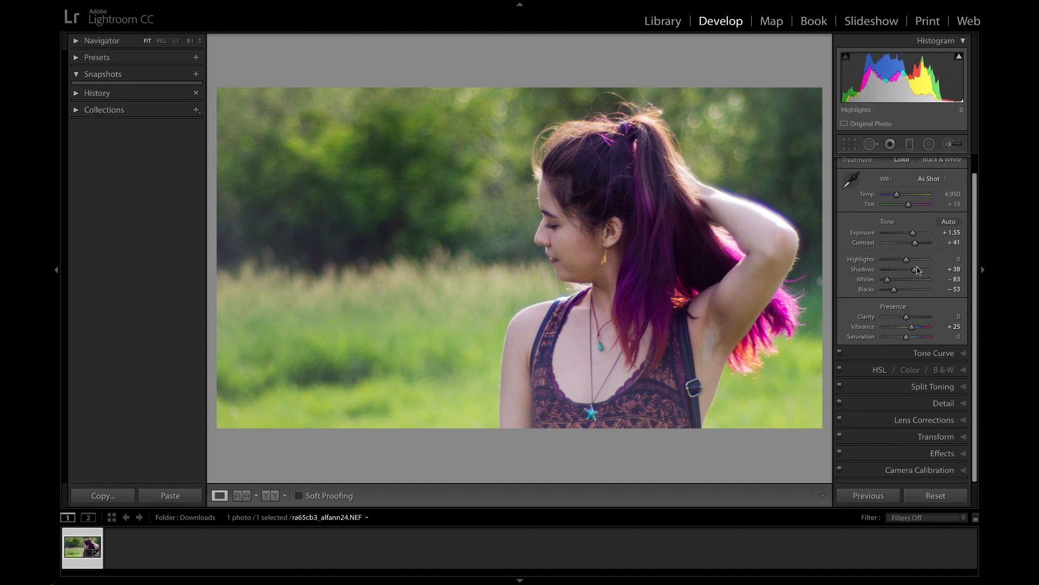
mouse_move(911, 271)
left_mouse_down()
mouse_move(883, 271)
mouse_move(951, 271)
mouse_move(849, 262)
mouse_move(909, 262)
left_mouse_up()
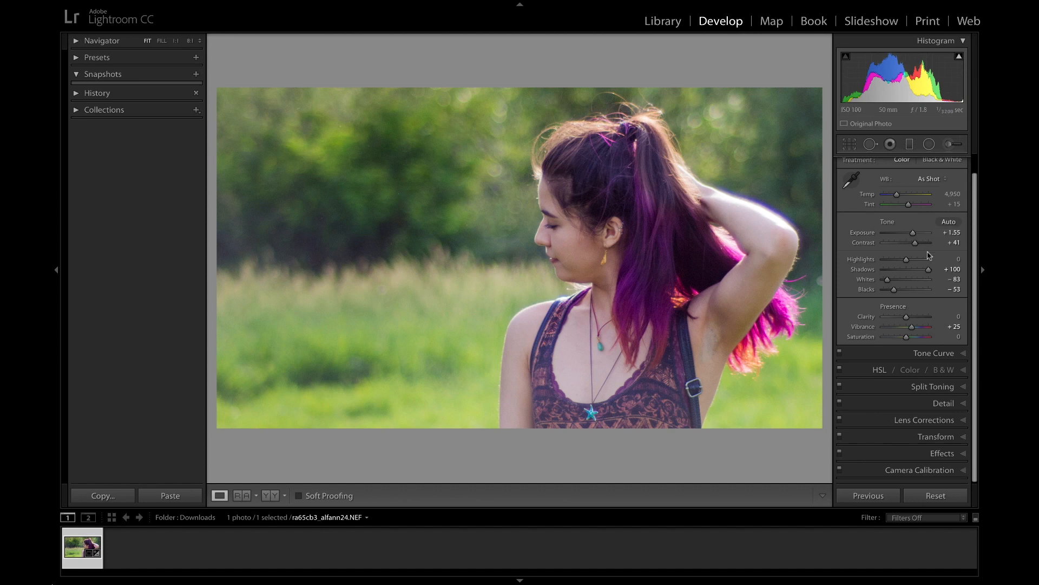
left_click_drag(931, 273, 916, 272)
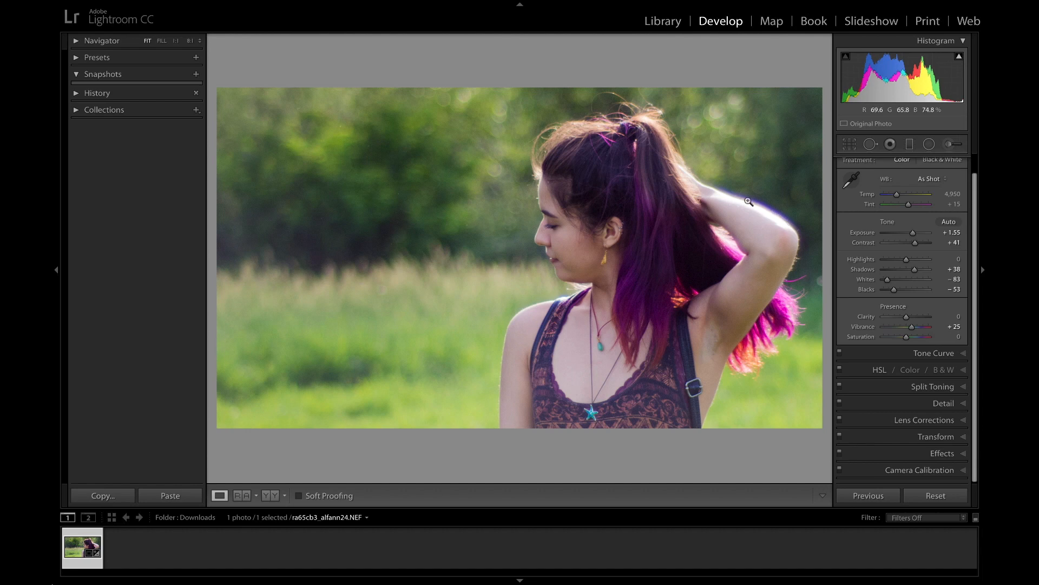
Examine the bright edge of the woman's raised arm at 1:1 view.
left_click(783, 221)
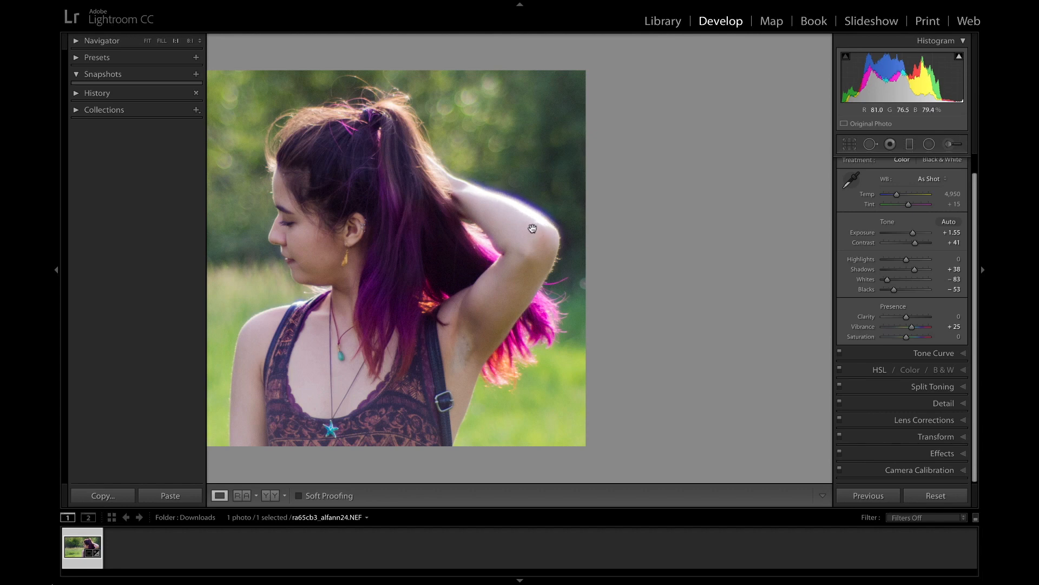
left_click_drag(506, 236, 746, 229)
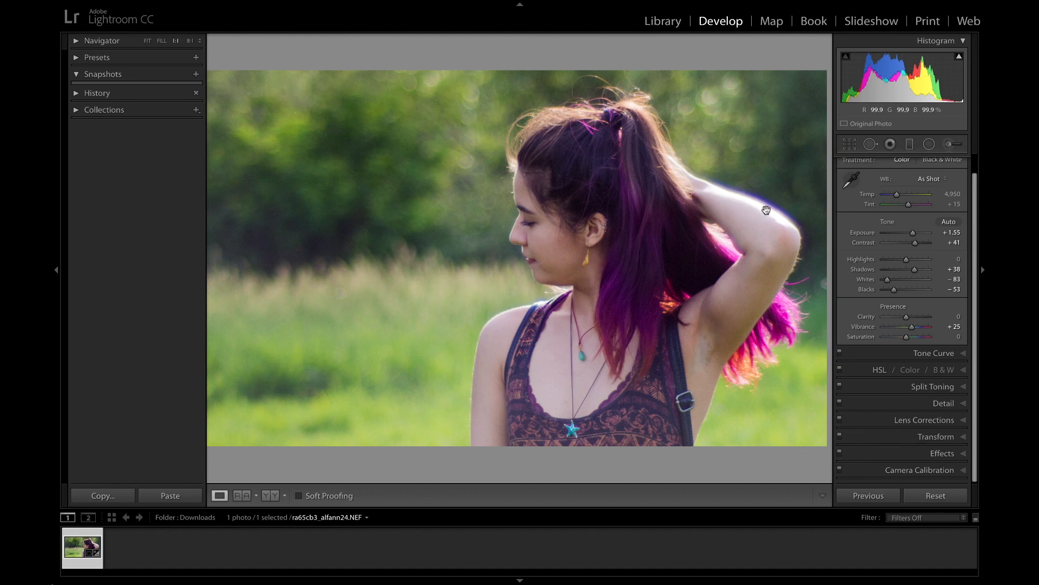
Enable profile corrections for the photo's lens in the Lens Corrections profile settings.
left_click_drag(767, 211, 723, 204)
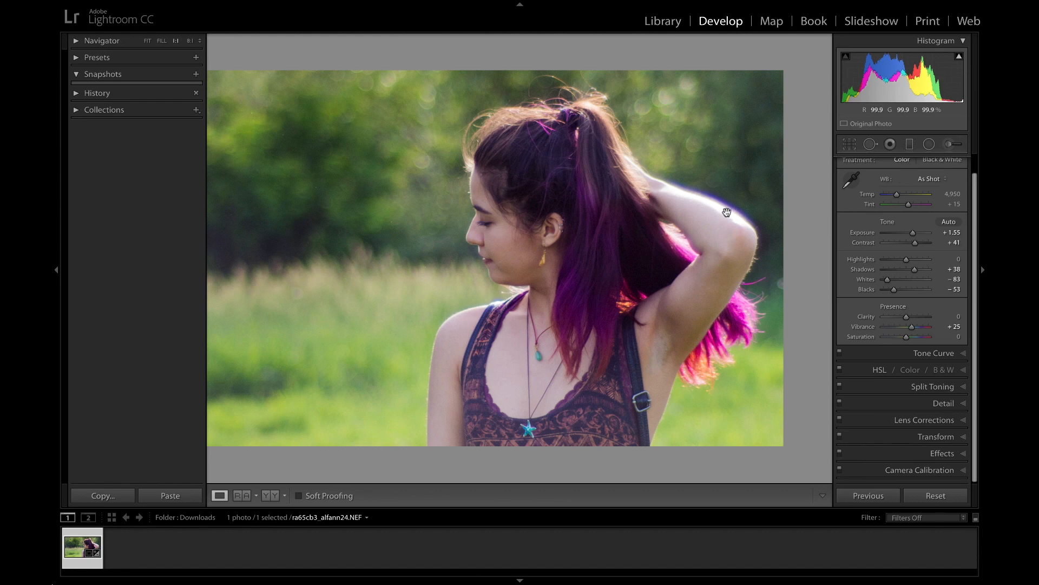
scroll(883, 177, "up", 2)
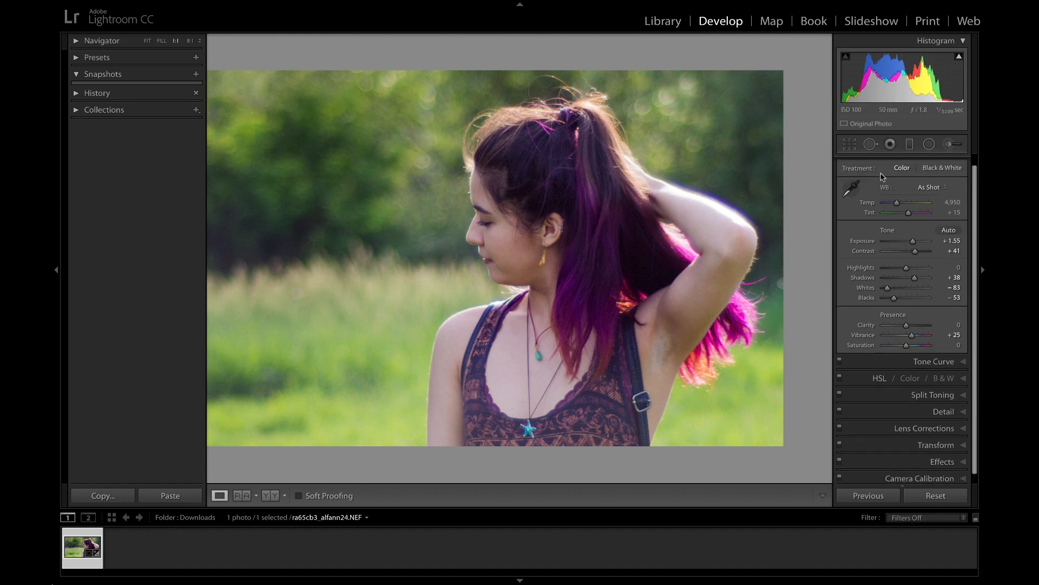
left_click(948, 162)
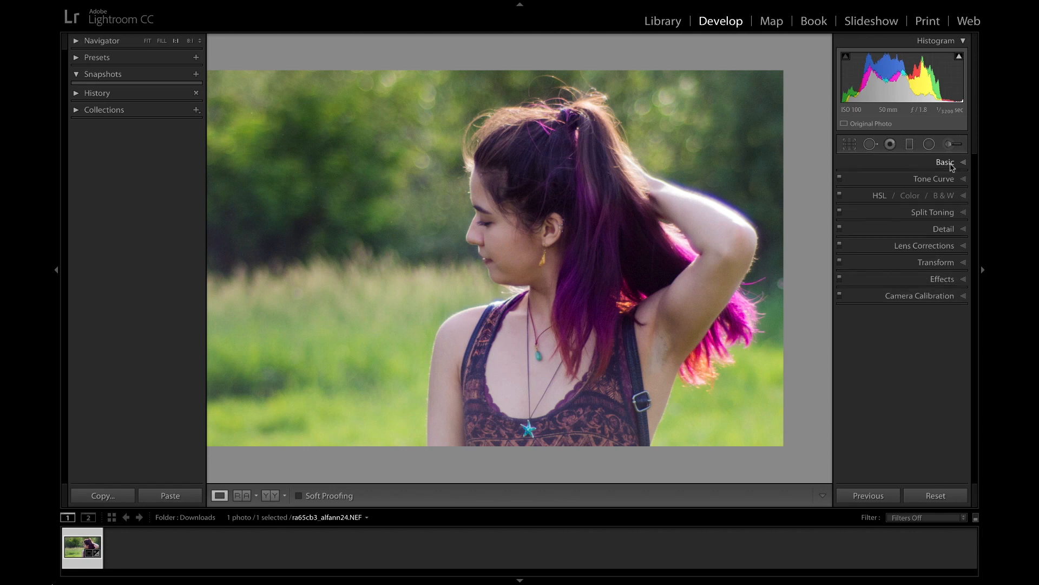
left_click(956, 263)
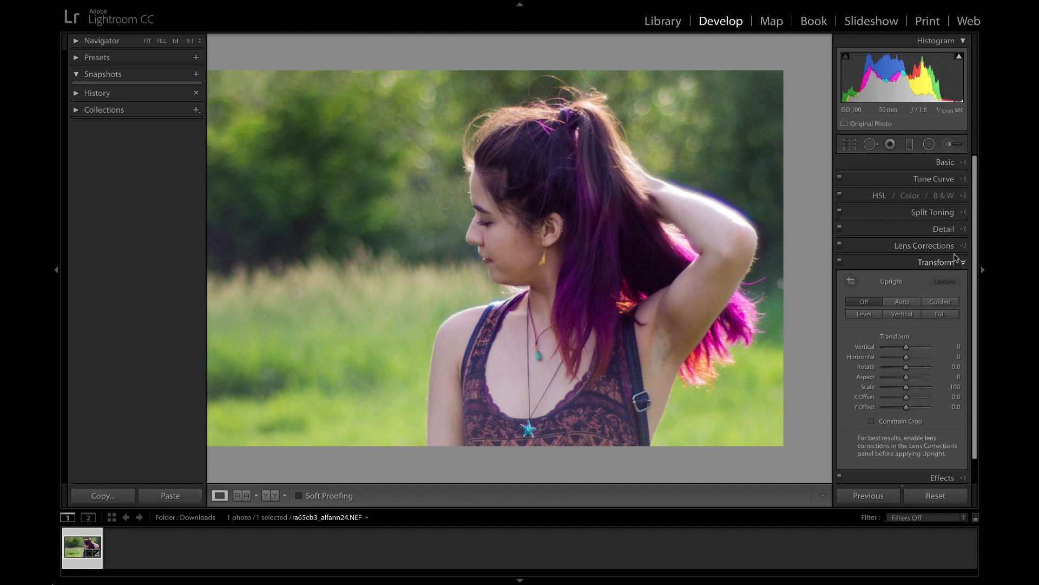
left_click(952, 245)
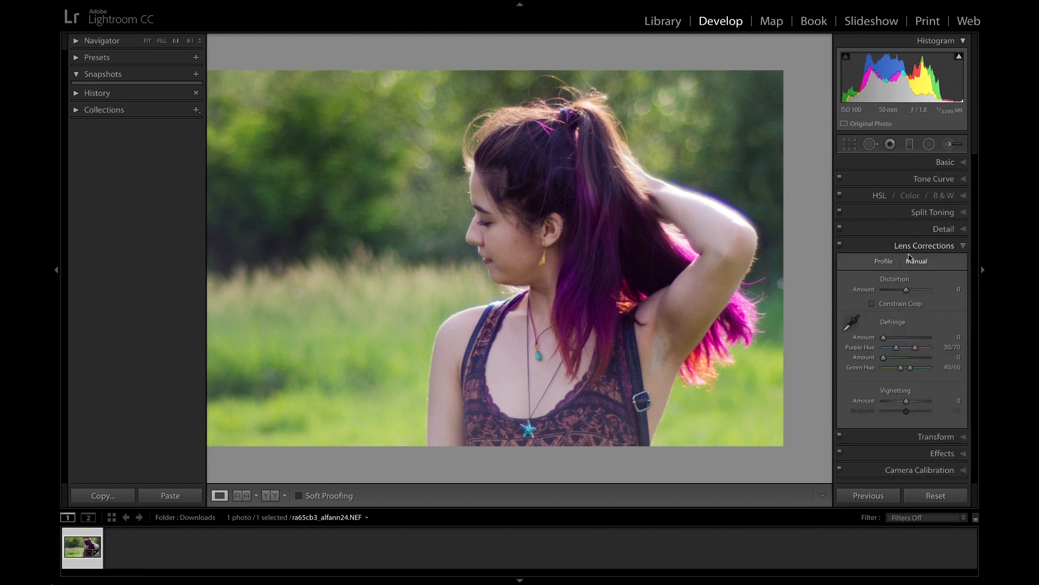
left_click(884, 262)
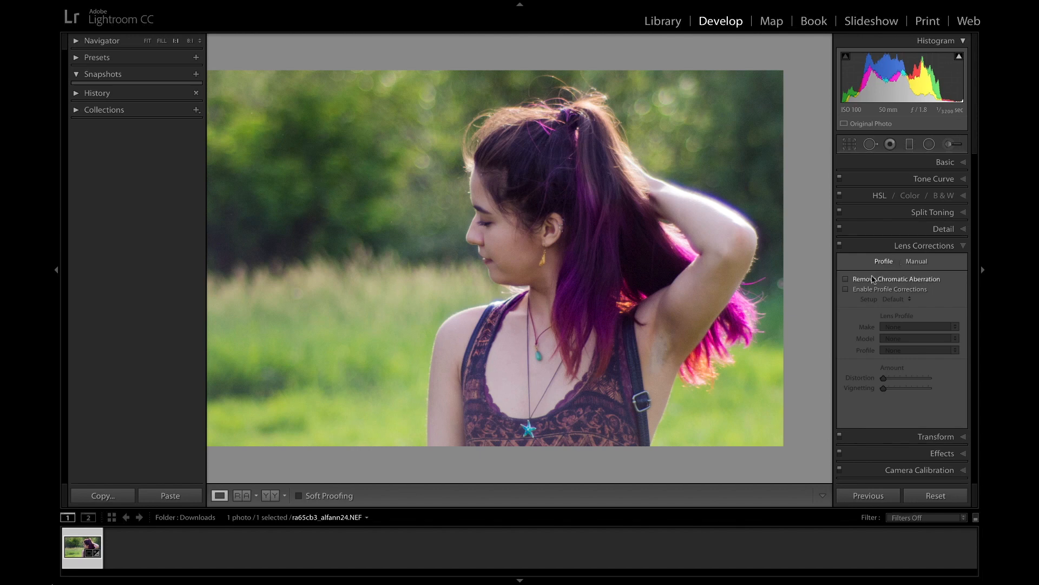
left_click(705, 268)
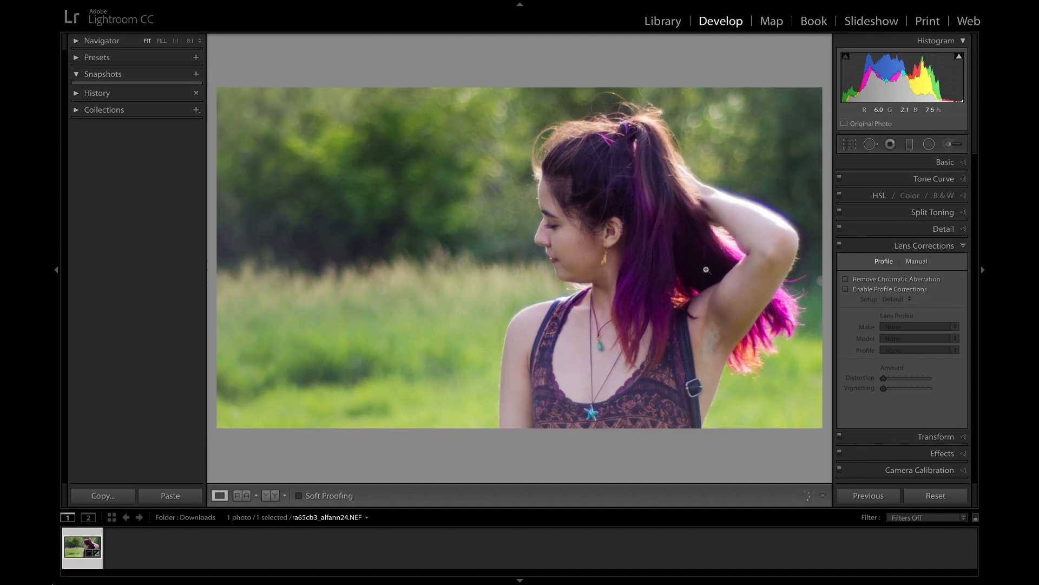
left_click(846, 290)
left_click(847, 290)
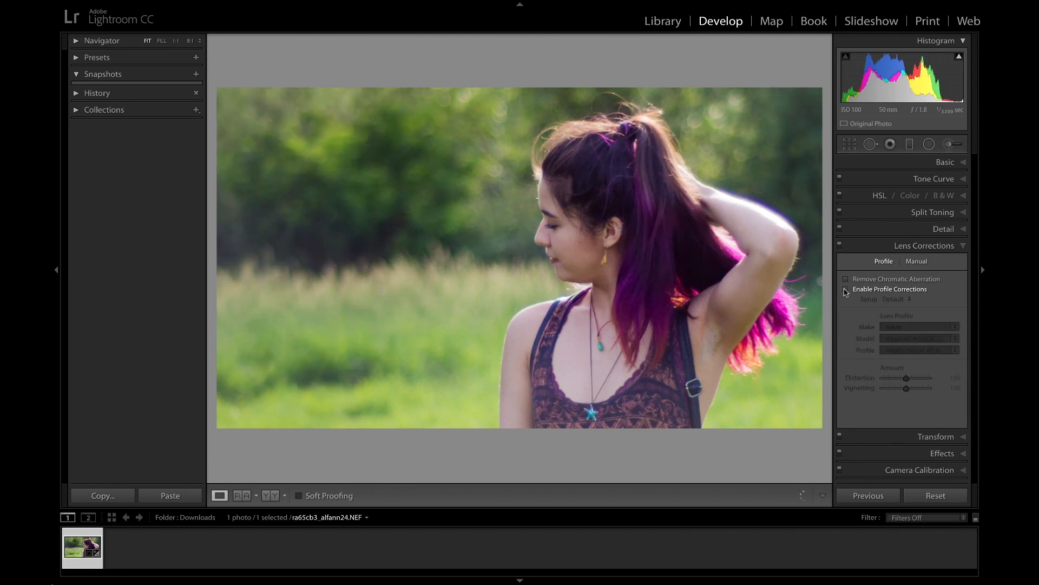
left_click(846, 291)
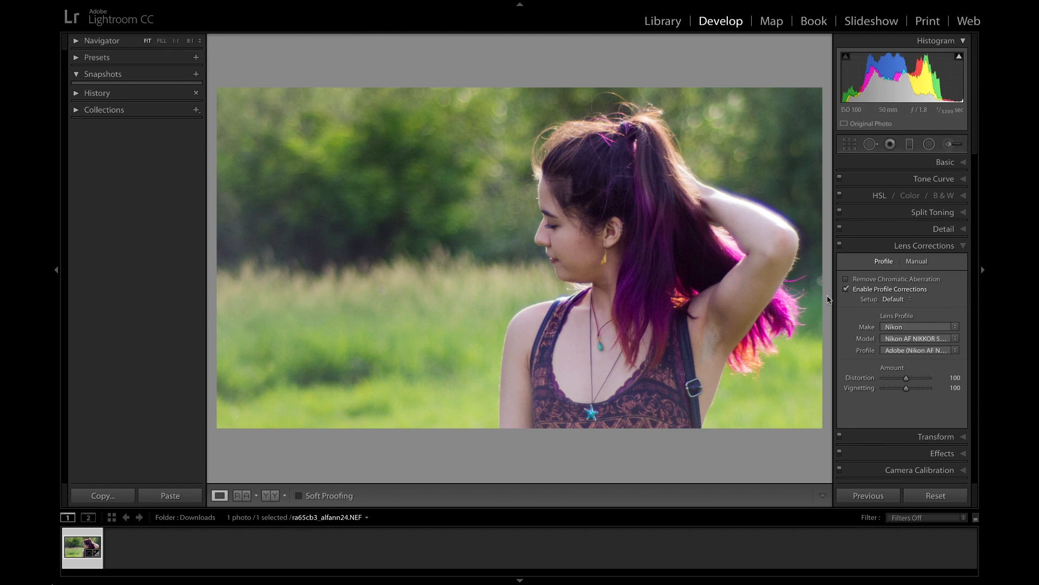
Compare the photo with and without the lens profile corrections, leaving them enabled.
left_click(847, 290)
left_click(847, 291)
left_click(847, 291)
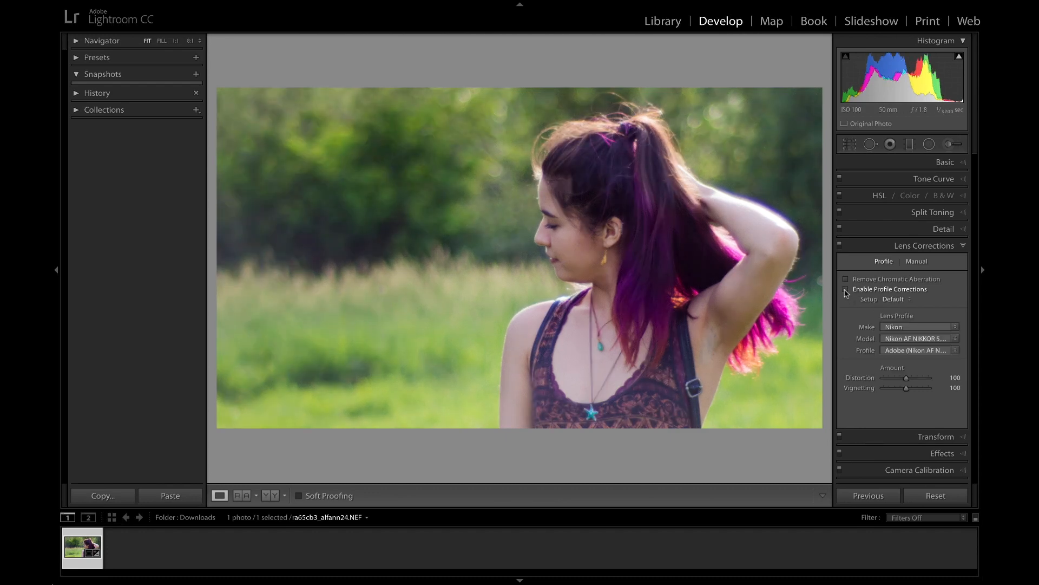
left_click(847, 290)
left_click(847, 291)
left_click(846, 291)
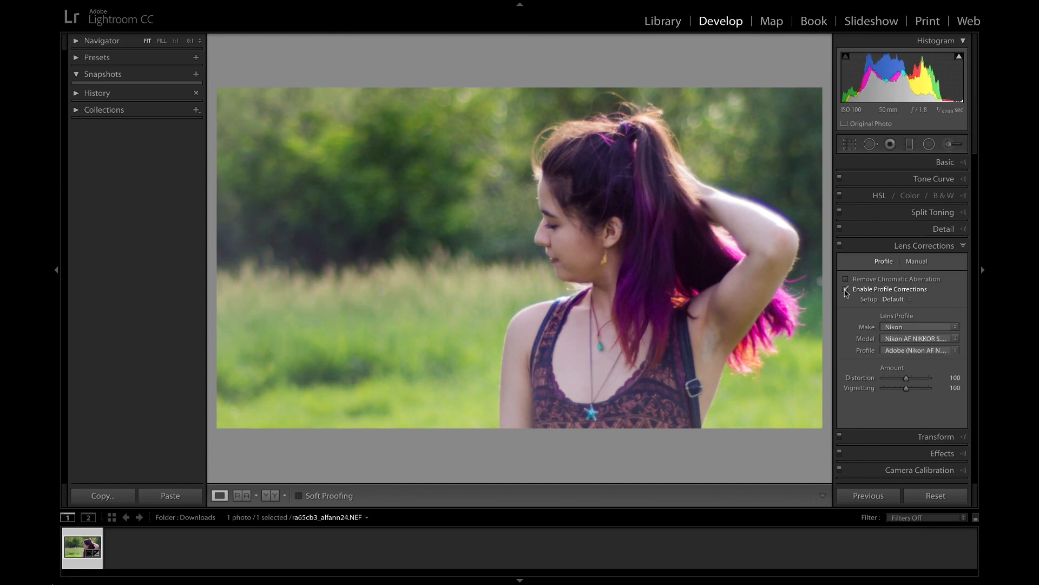
left_click(847, 291)
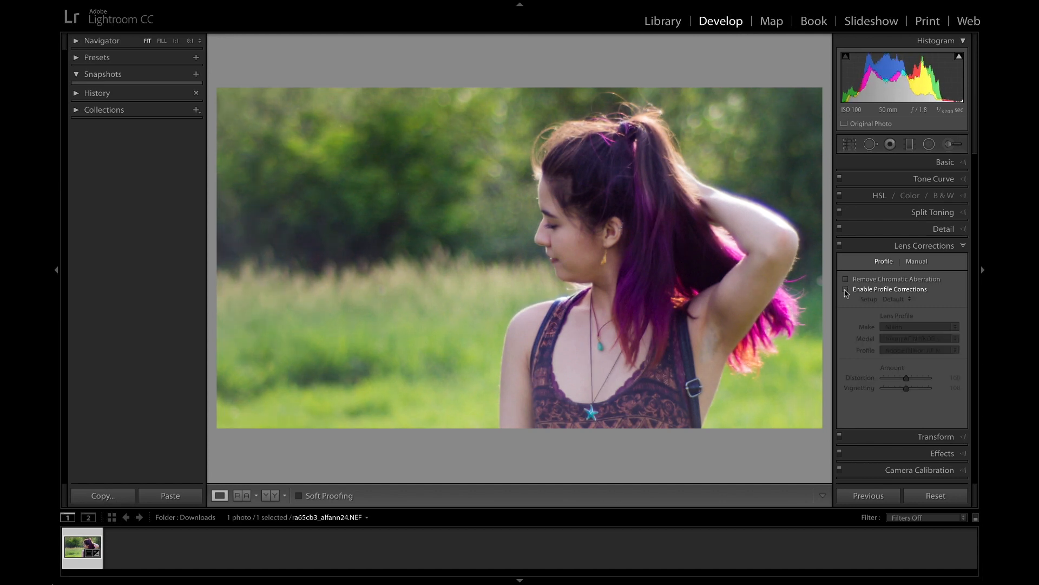
left_click(847, 291)
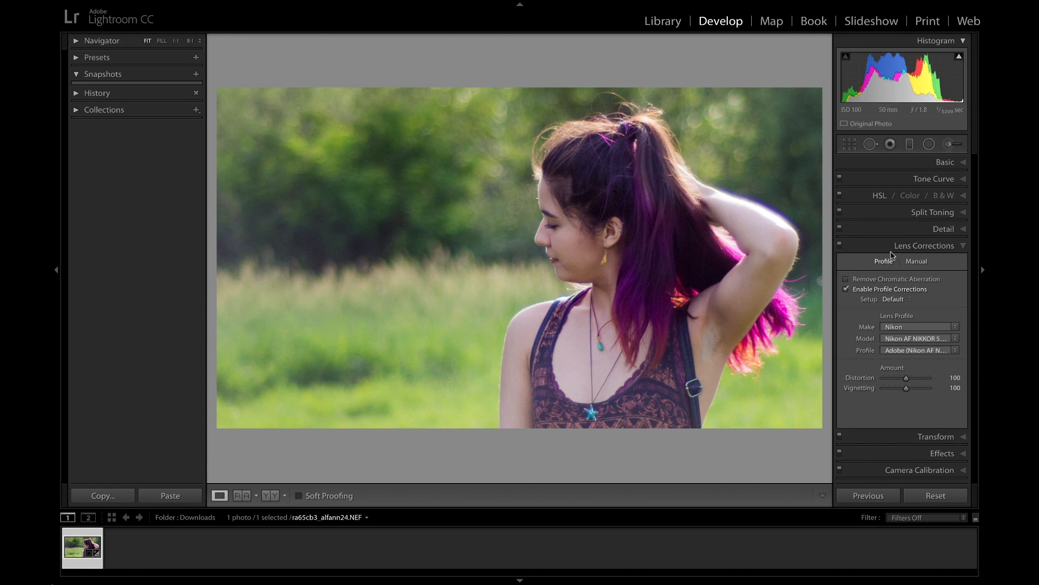
Set the existing graduated filter's exposure to -0.62, shift it slightly away from the woman, and close the filter.
left_click(910, 148)
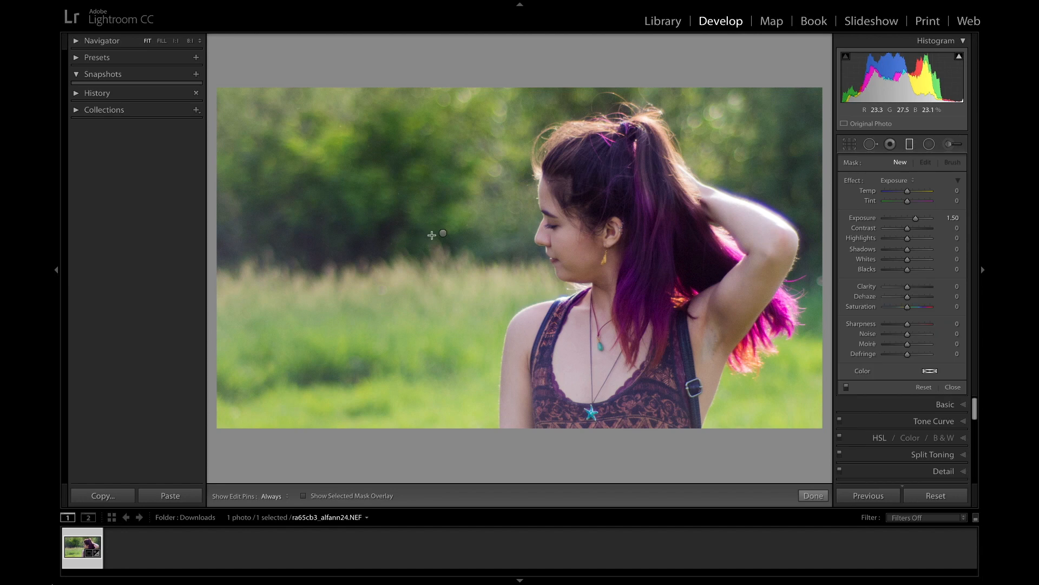
left_click_drag(372, 215, 514, 250)
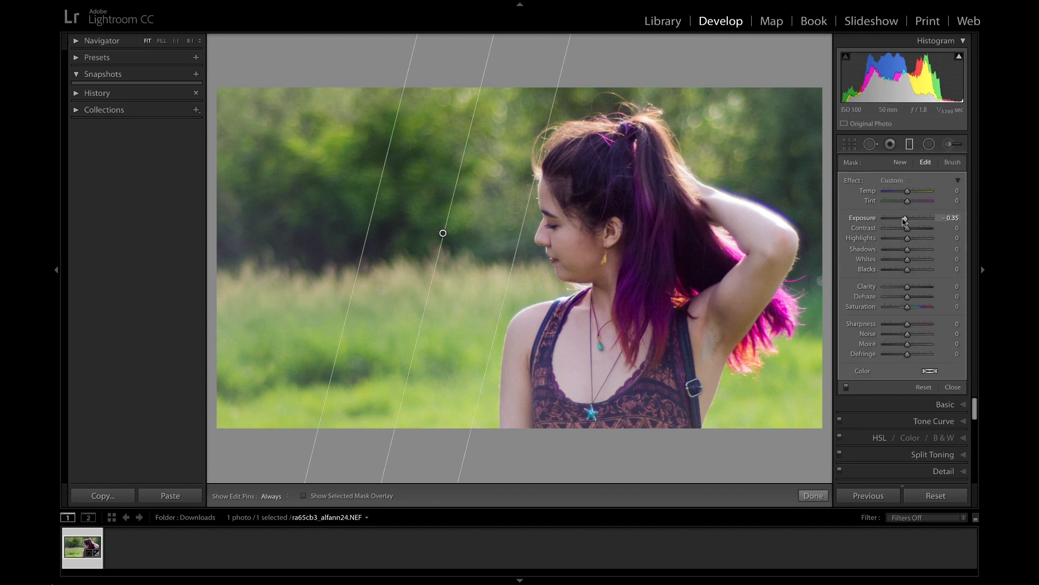
left_click_drag(905, 221, 904, 220)
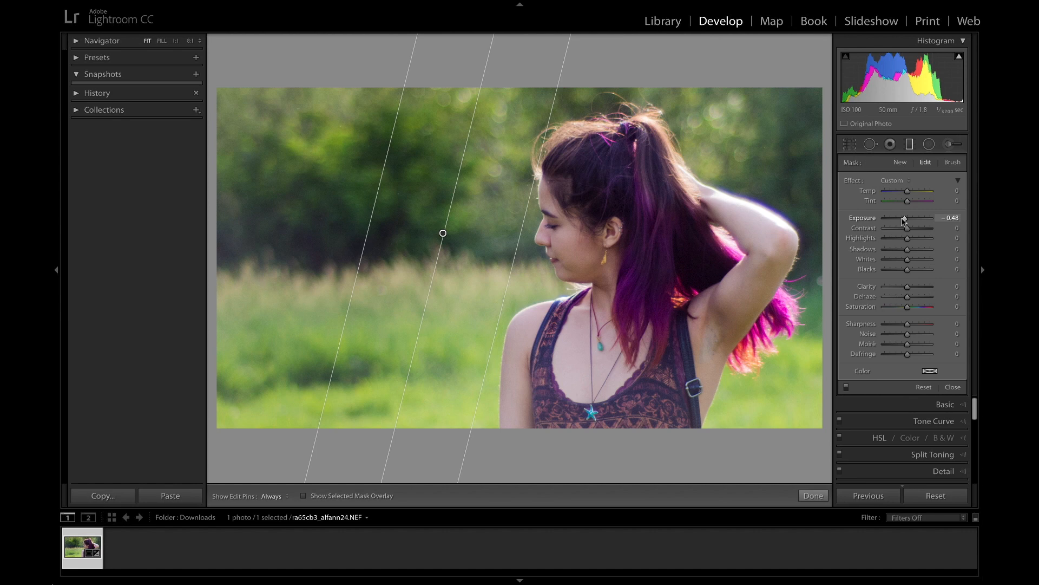
left_click_drag(903, 221, 903, 221)
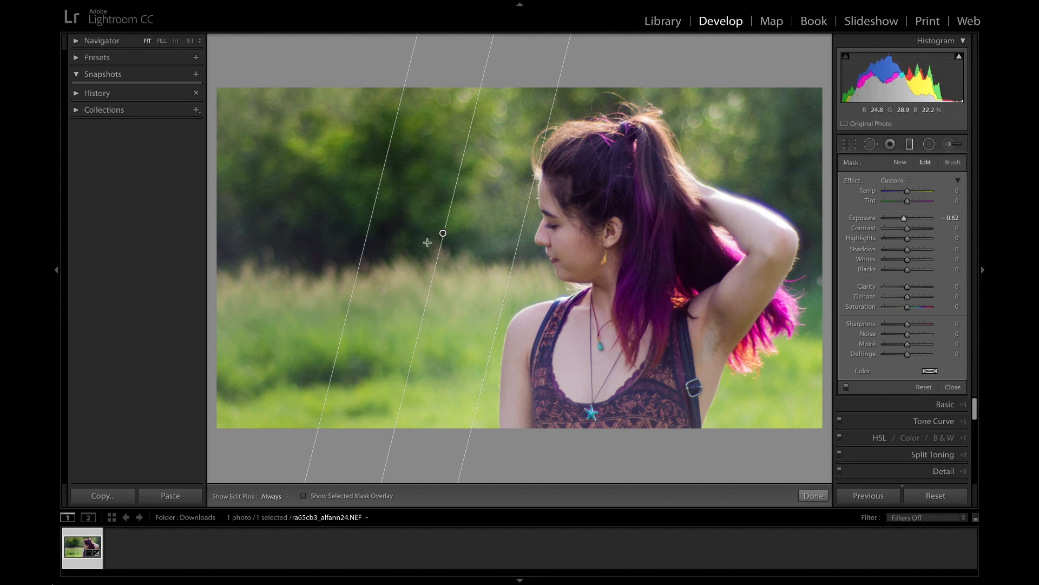
mouse_move(436, 235)
left_mouse_down()
mouse_move(339, 220)
mouse_move(433, 240)
left_mouse_up()
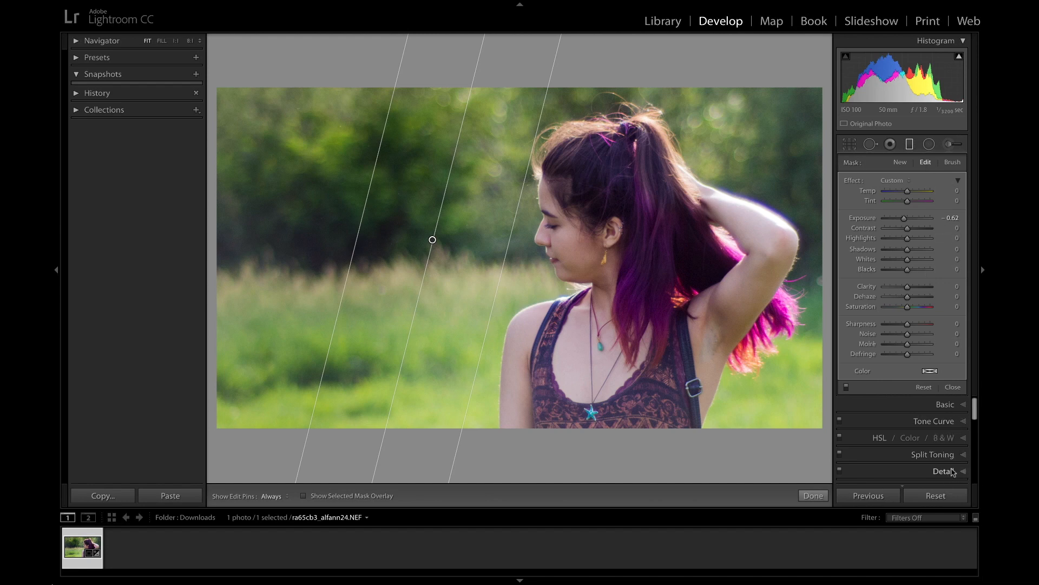
scroll(955, 419, "down", 3)
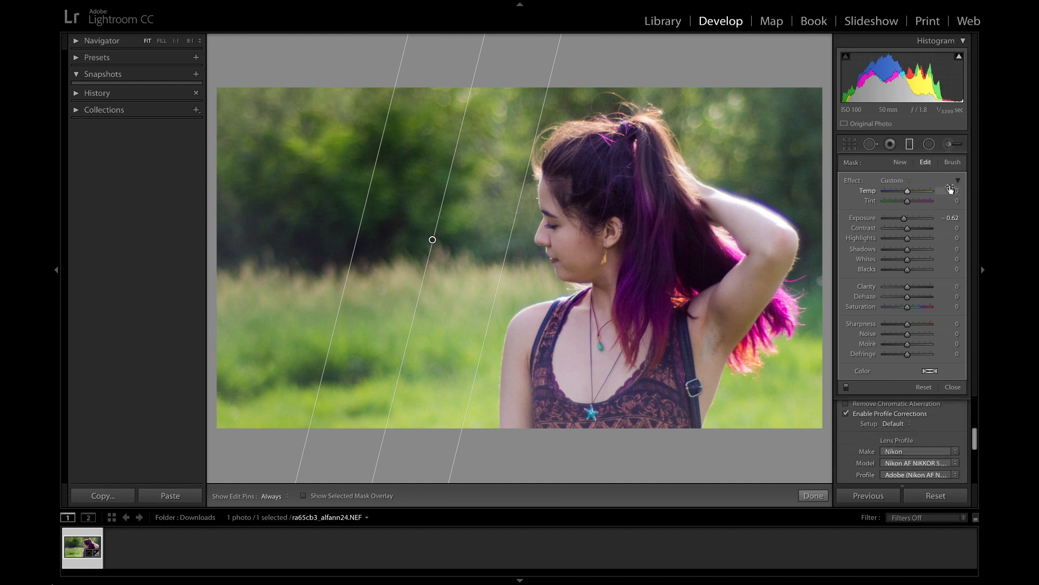
left_click(911, 145)
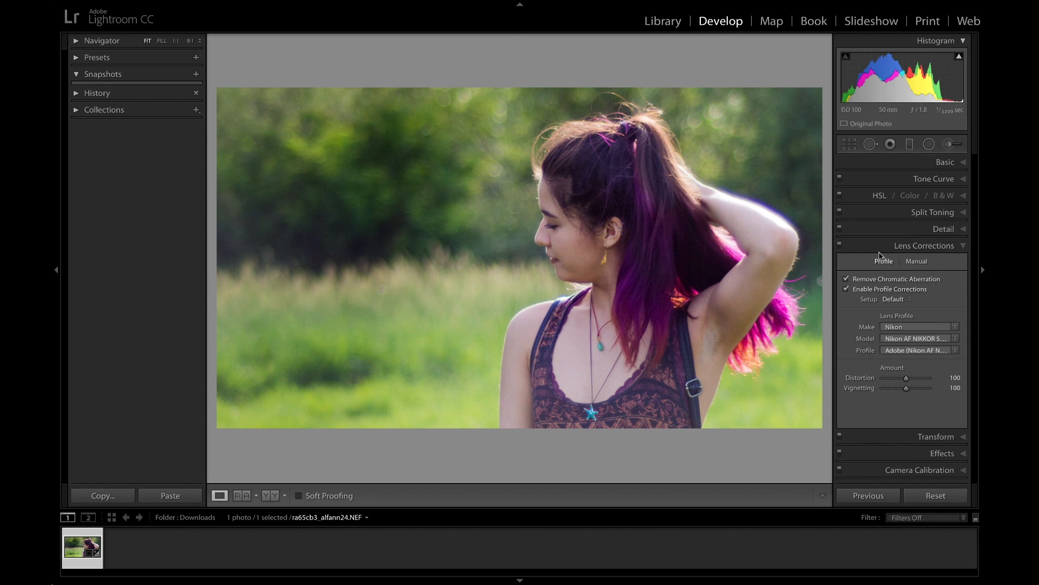
Toggle the profile corrections off and on, and raise the purple defringe amount to 8 in the manual lens corrections.
left_click(886, 292)
left_click(886, 293)
left_click(917, 263)
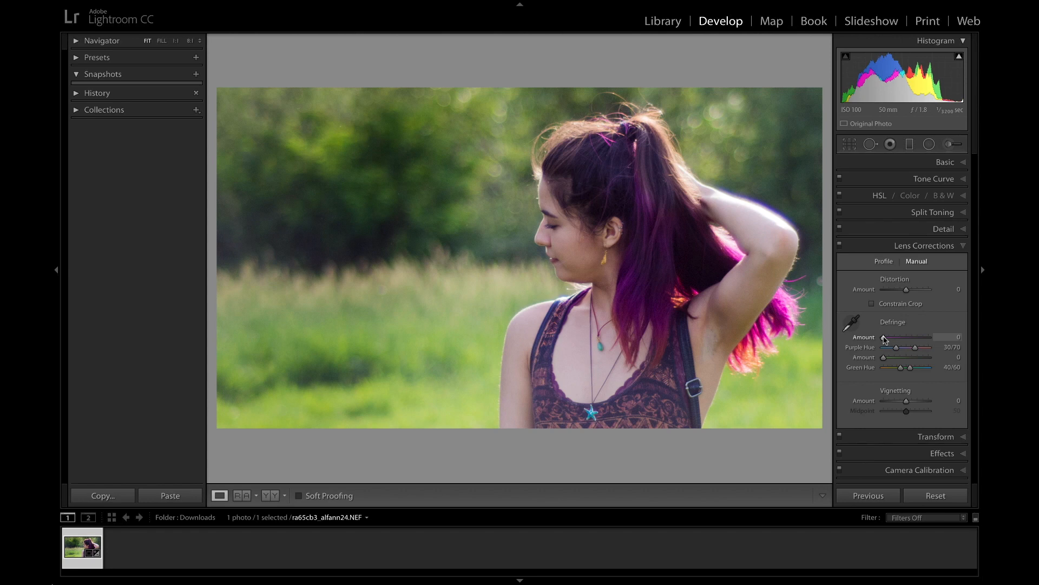
left_click_drag(885, 339, 896, 339)
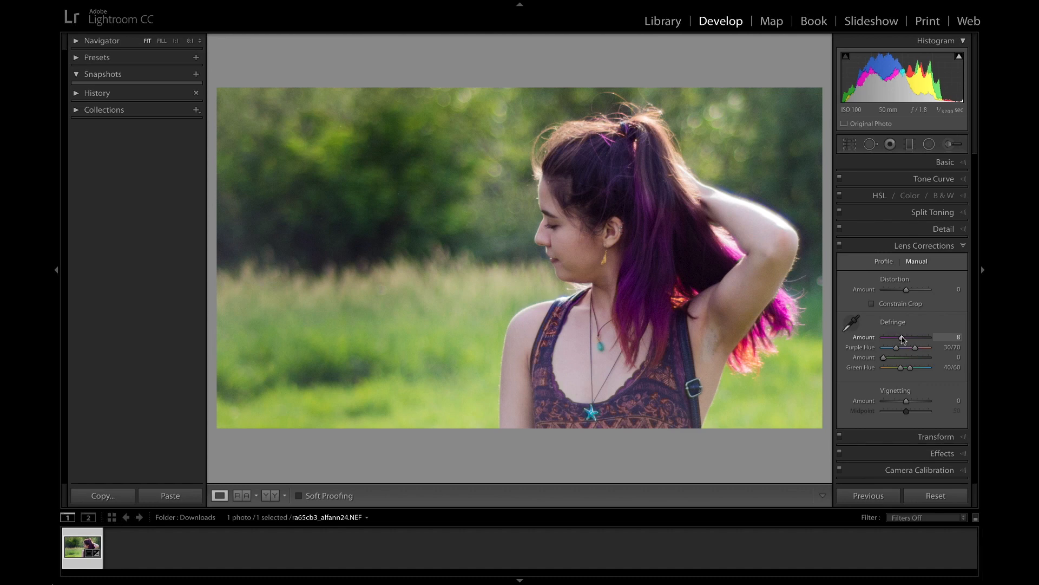
Examine the color fringing along the bright upper edge of the raised arm at high magnification.
left_click(190, 42)
left_click_drag(675, 157, 442, 147)
left_click_drag(747, 185, 467, 192)
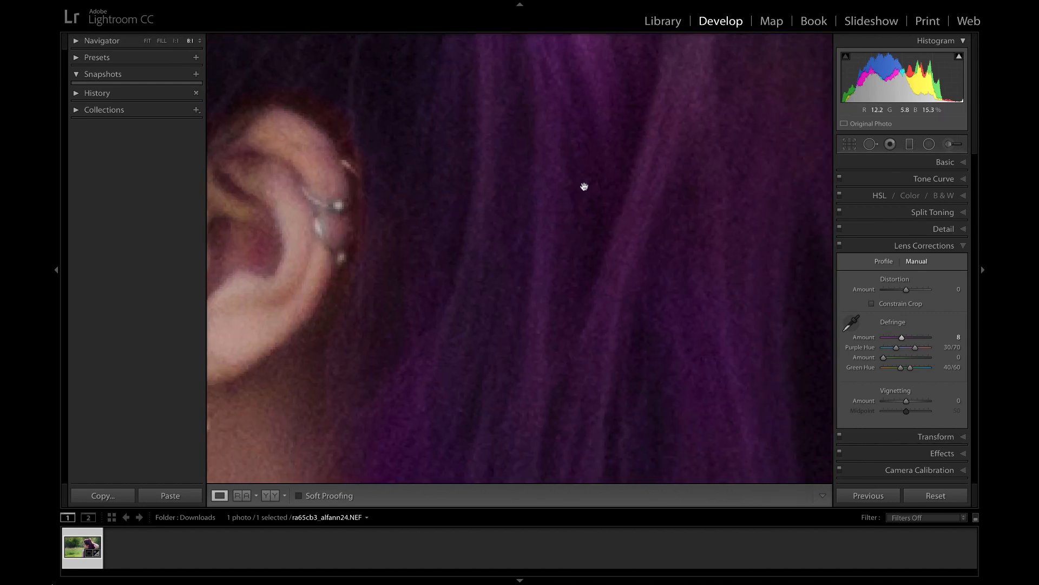
left_click_drag(675, 207, 420, 205)
left_click_drag(711, 218, 381, 199)
left_click_drag(542, 200, 346, 197)
left_click_drag(644, 198, 698, 309)
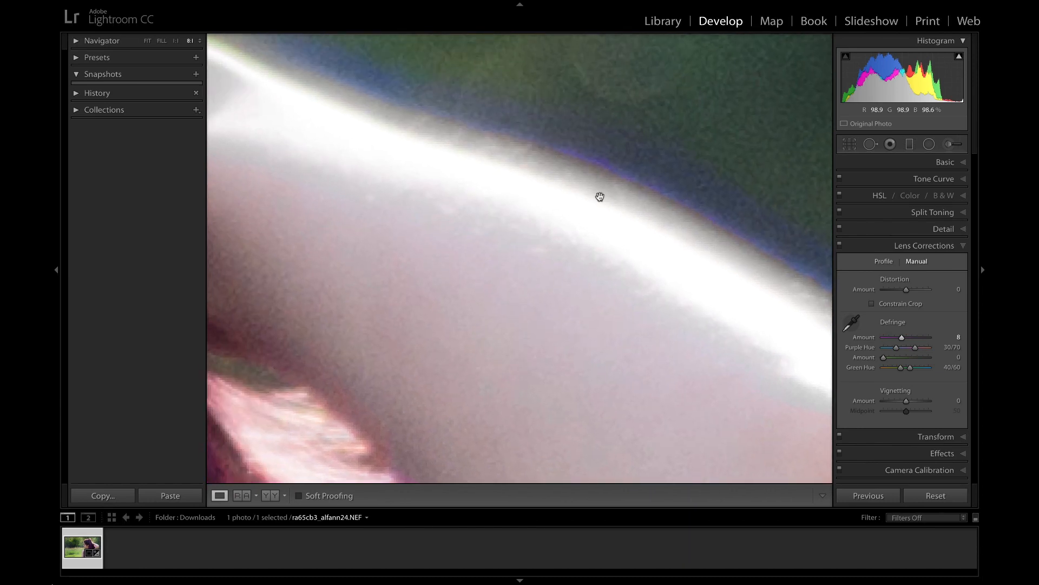
left_click_drag(559, 144, 485, 197)
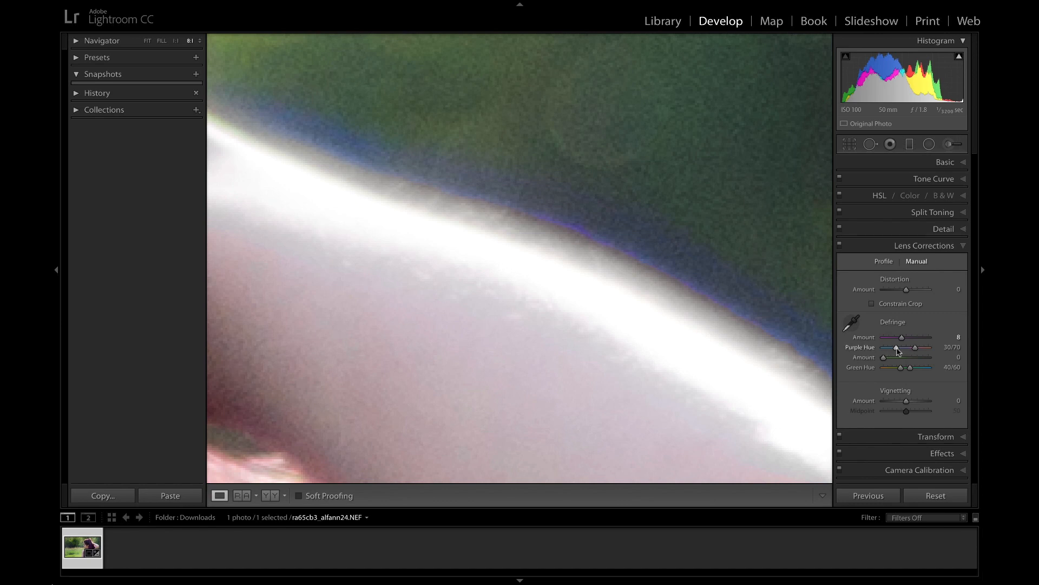
Set the purple defringe amount to 10, the purple hue range to 18/70 and the green hue range to 40/71.
mouse_move(896, 348)
left_mouse_down()
mouse_move(883, 351)
mouse_move(898, 350)
left_mouse_up()
left_click_drag(898, 350, 897, 351)
left_click_drag(913, 367, 916, 368)
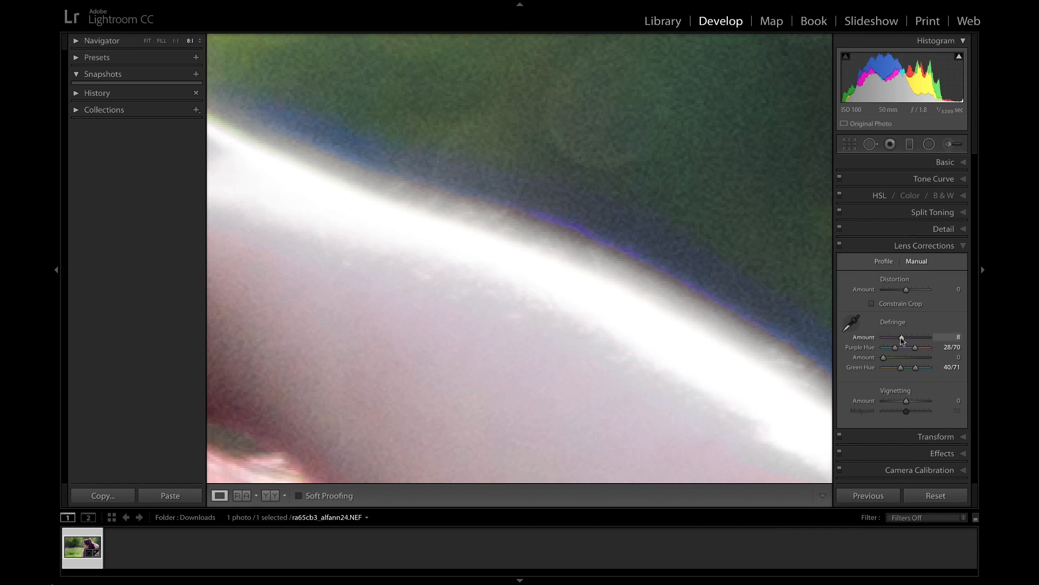
left_click_drag(902, 340, 905, 339)
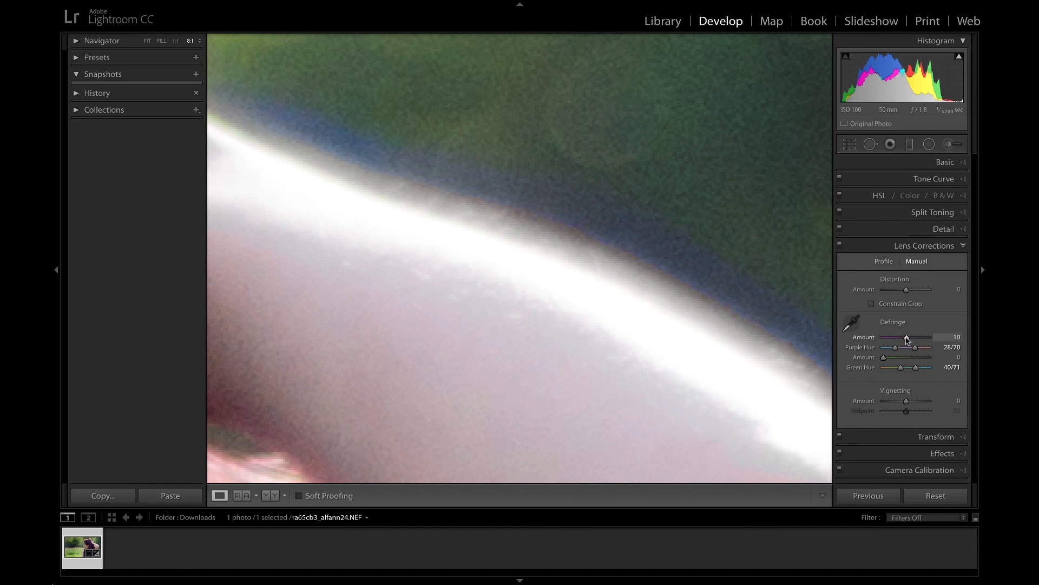
left_click_drag(897, 348, 893, 349)
Compare the photo at 1:1 with and without the lens corrections, keep them on, and return to the fitted view.
left_click(175, 40)
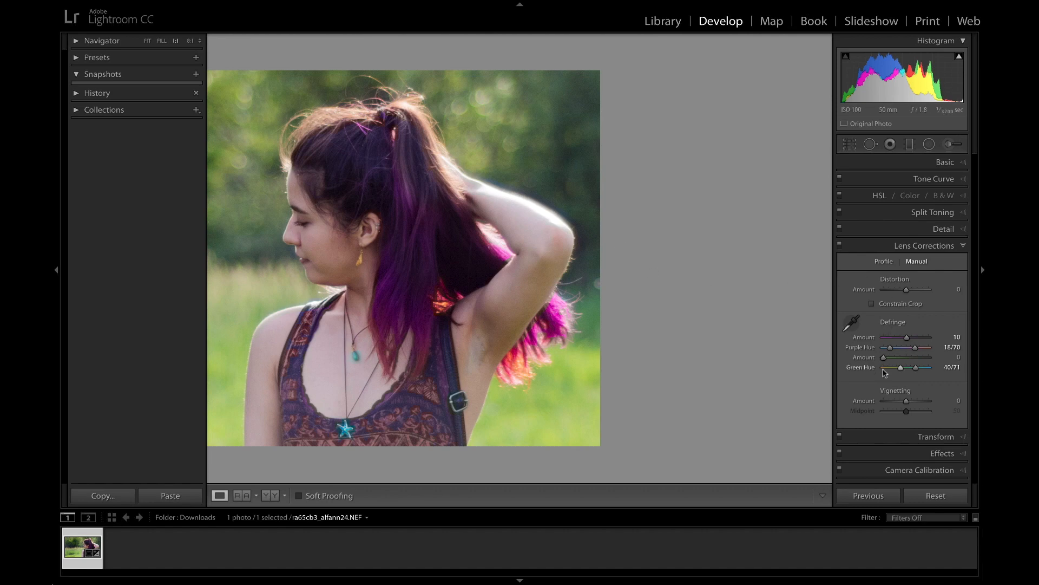
left_click(840, 247)
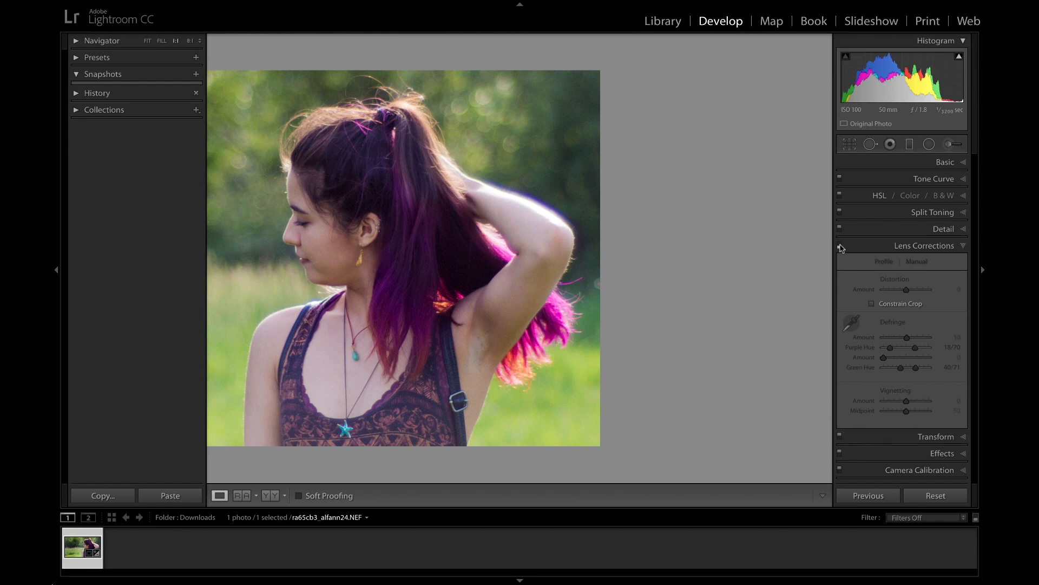
left_click(841, 247)
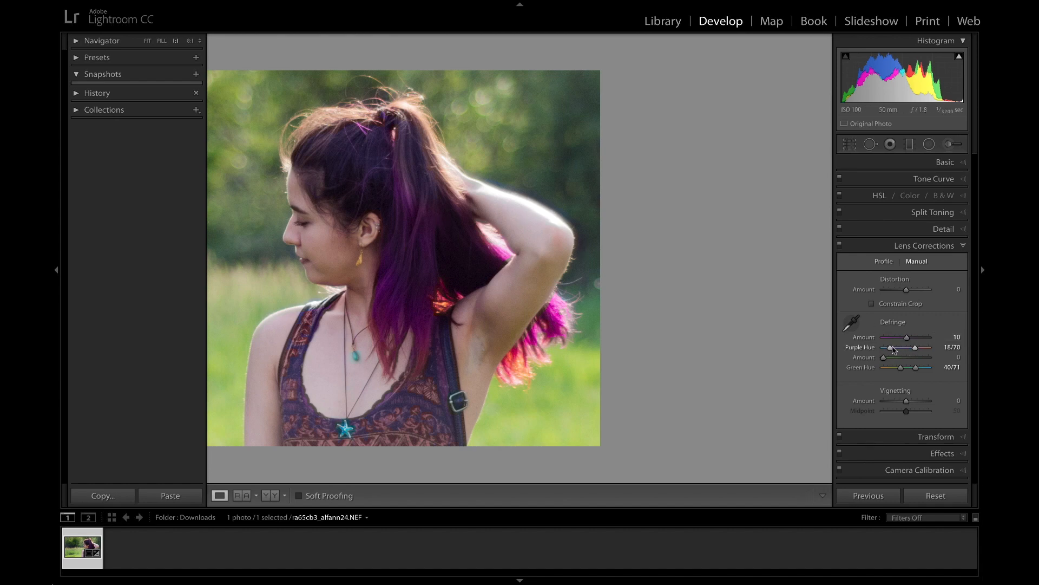
left_click(471, 237)
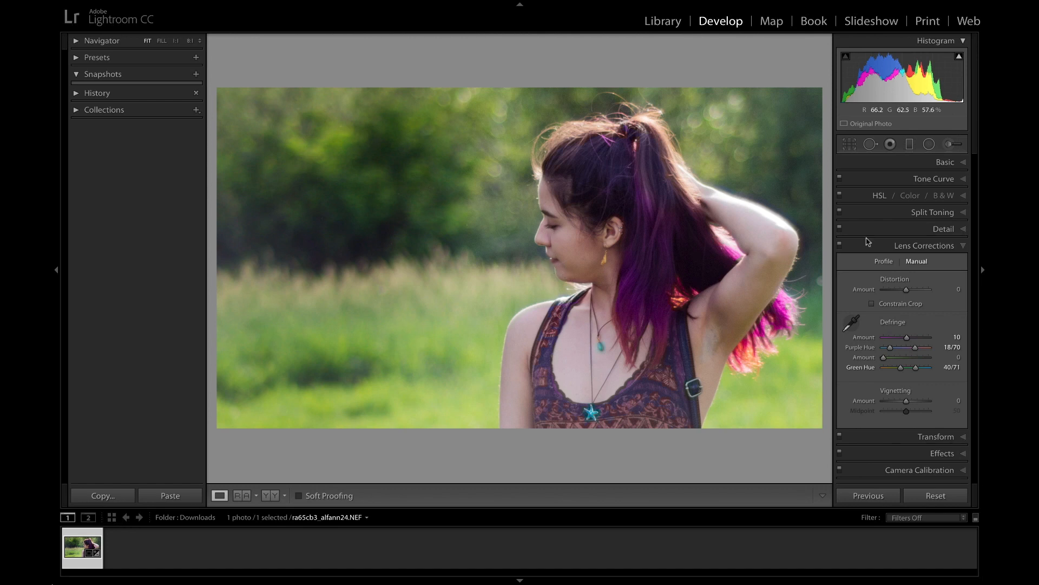
left_click(961, 246)
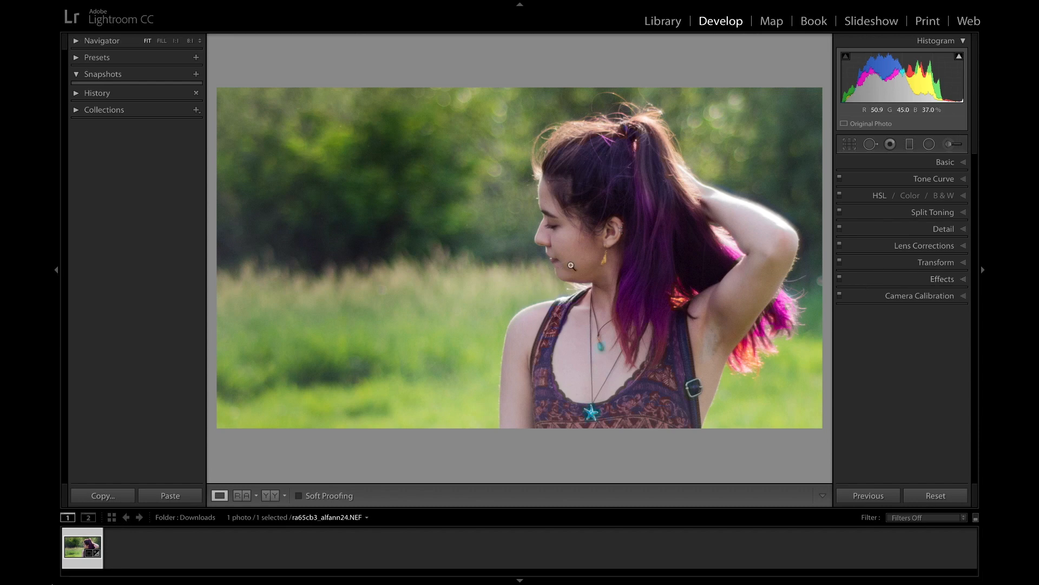
Open the HSL / Color / B&W adjustments and convert the photo to black and white.
left_click(956, 211)
left_click(953, 210)
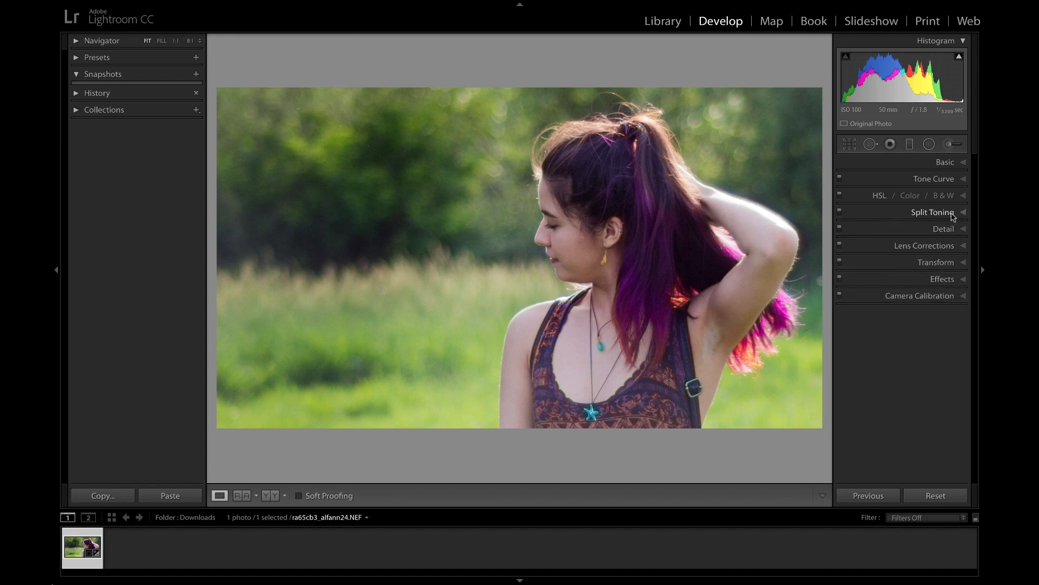
left_click(962, 196)
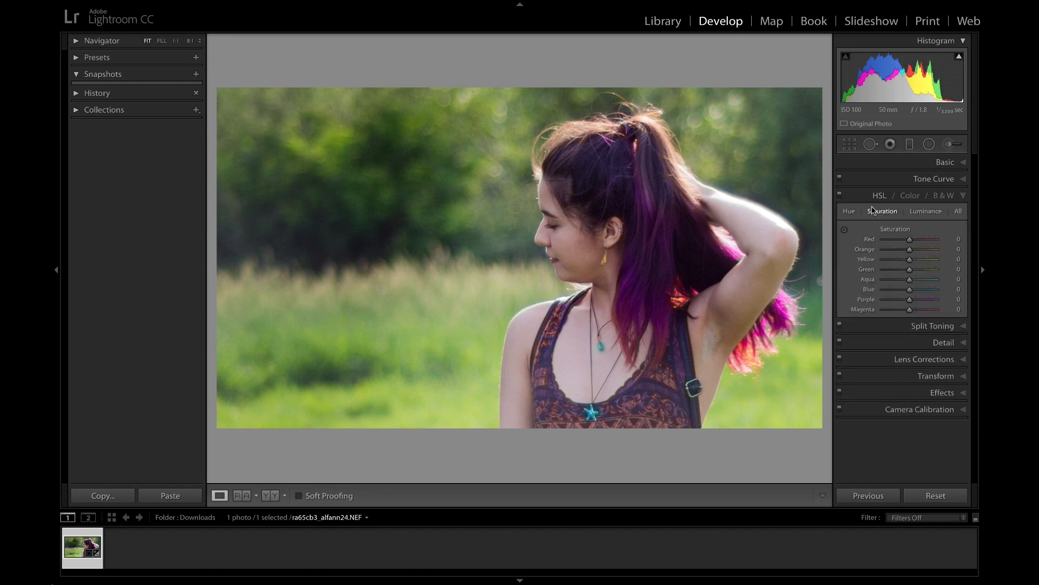
left_click(943, 196)
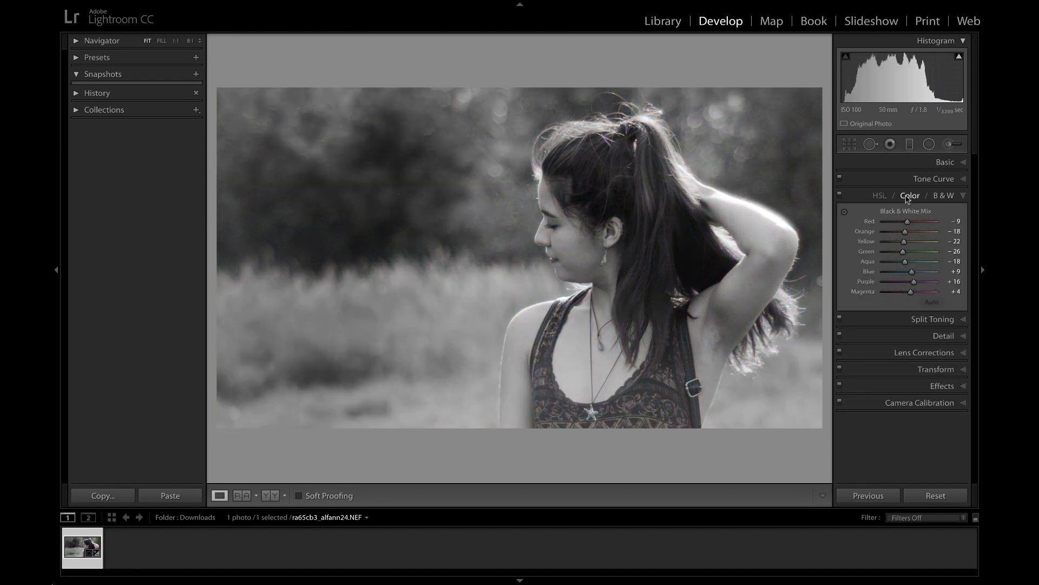
Return the photo from black and white to color and look over its tone curve.
left_click(908, 198)
left_click(940, 179)
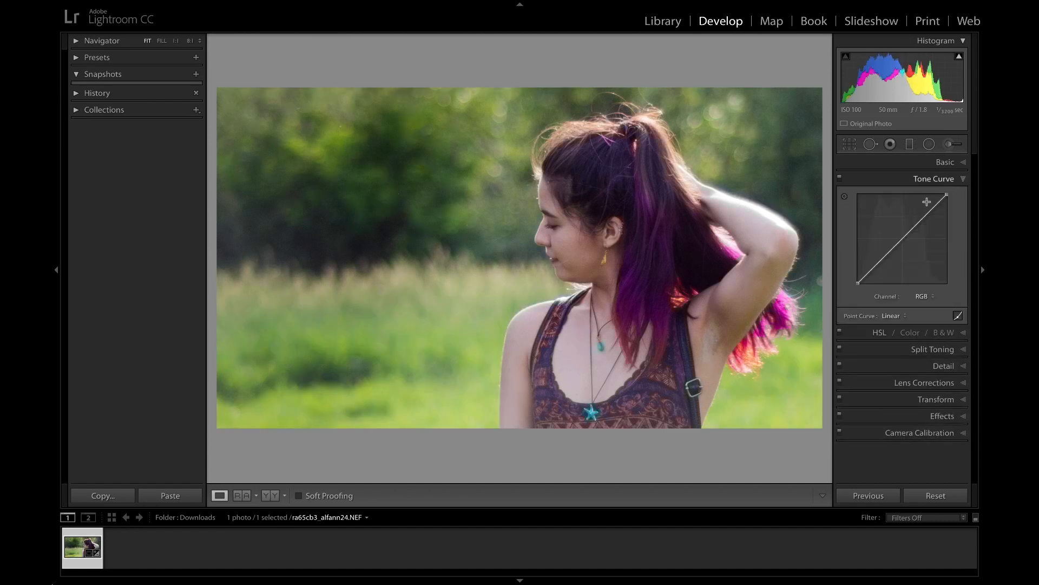
left_click(964, 179)
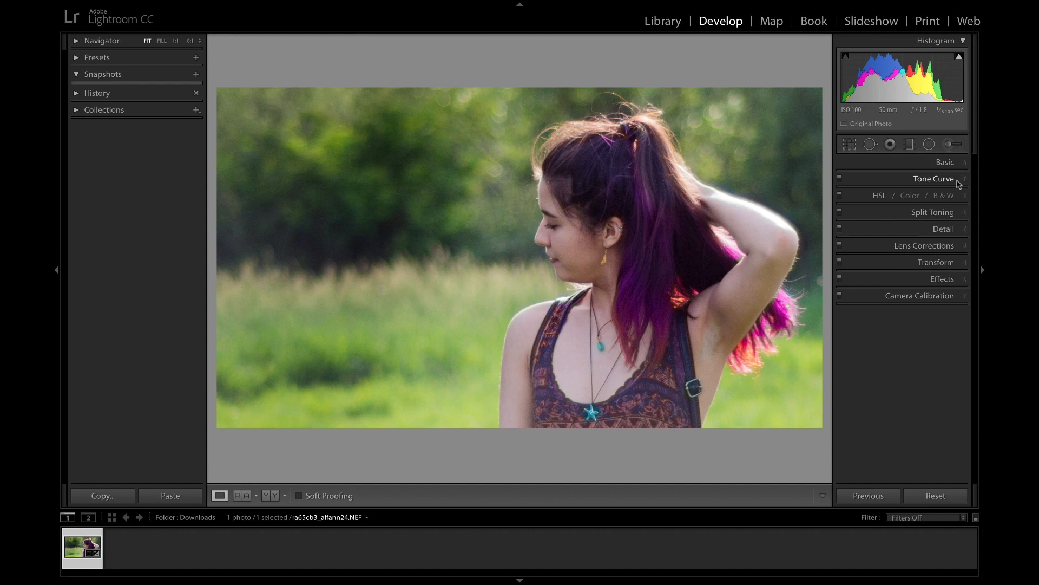
left_click(959, 183)
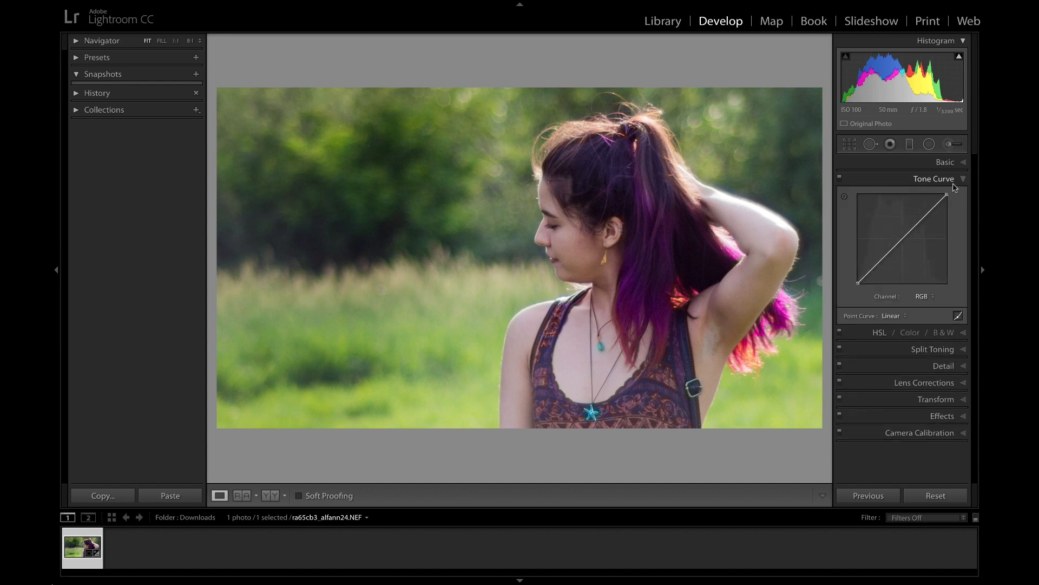
left_click(953, 184)
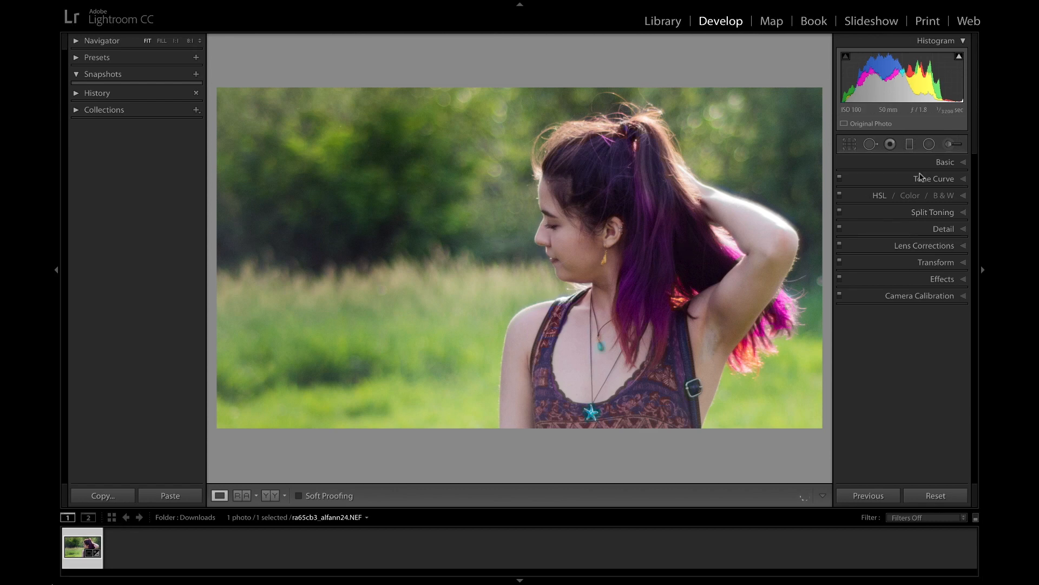
Open the Detail adjustments and examine the grain in the raised arm and the dark purple hair at high magnification.
left_click(955, 230)
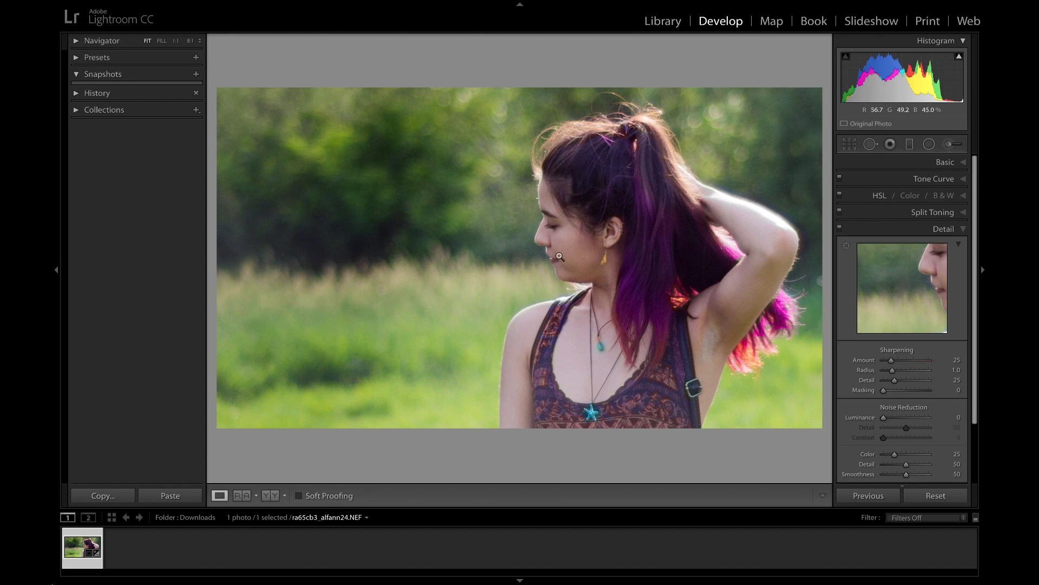
left_click(189, 41)
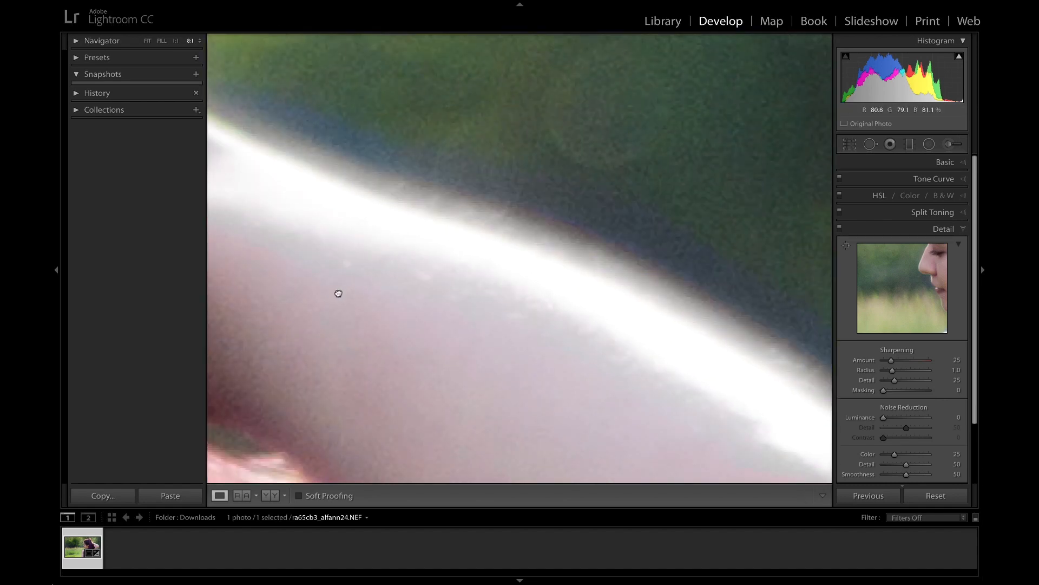
left_click_drag(338, 295, 532, 233)
left_click_drag(402, 251, 600, 168)
left_click_drag(388, 334, 495, 244)
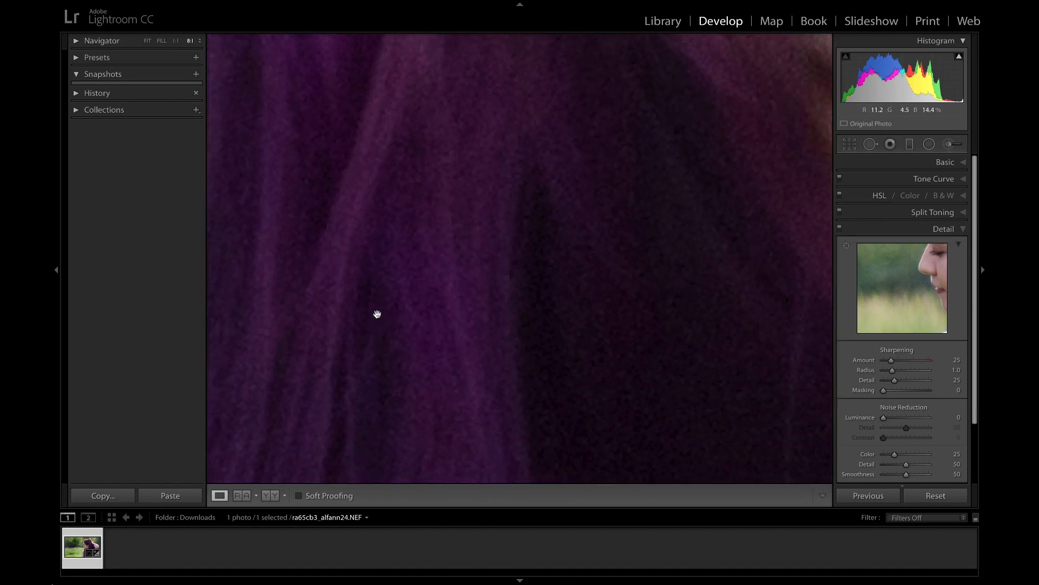
left_click_drag(377, 314, 440, 245)
left_click_drag(422, 301, 500, 263)
left_click(519, 232)
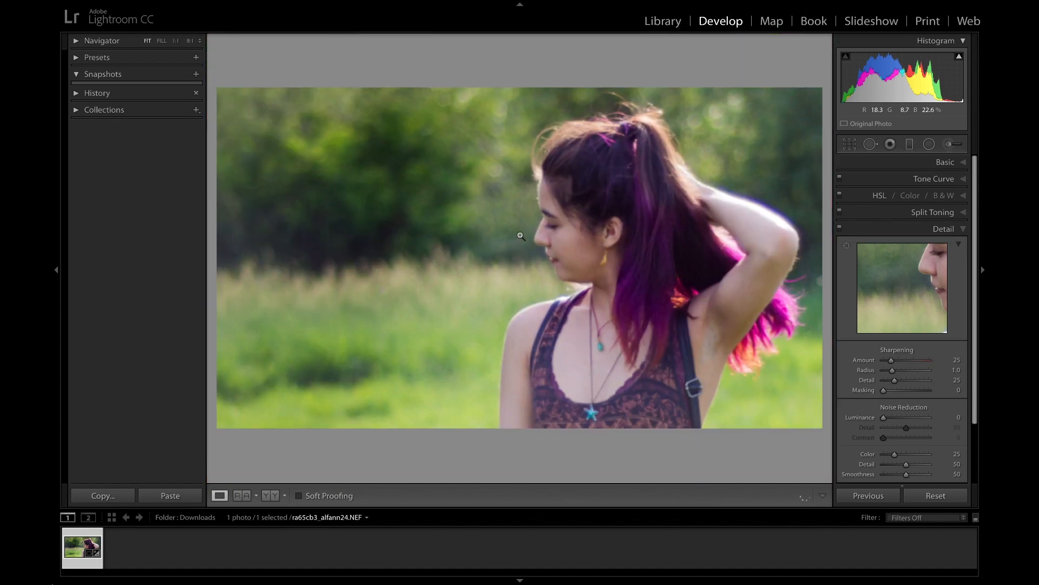
Compare the ear and cheek at high magnification with the sharpening amount at 0 and at 25, and return to the fitted view.
left_click(586, 223)
left_click_drag(687, 304, 395, 267)
right_click(514, 341)
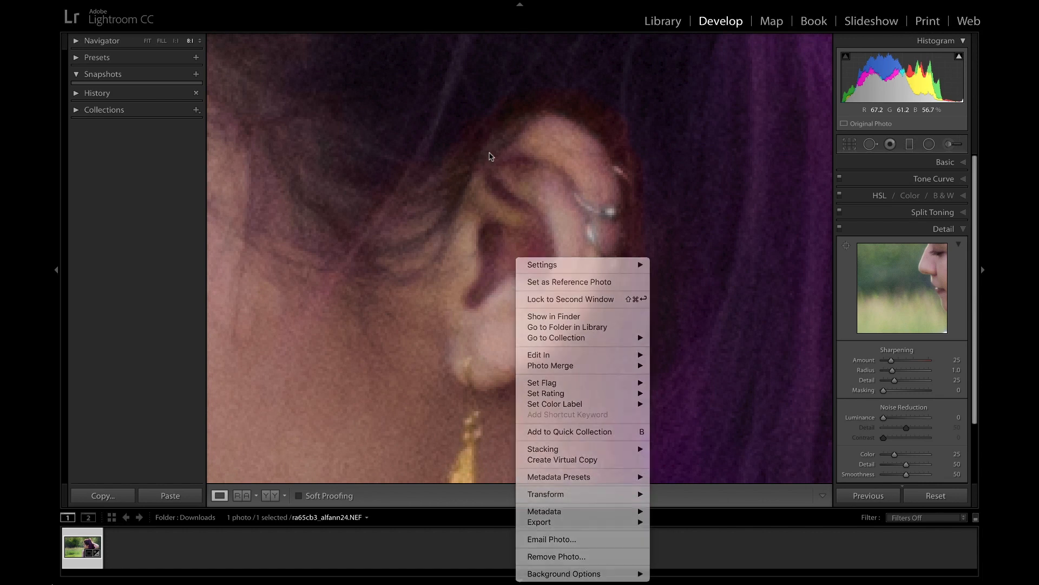
left_click(512, 236)
left_click_drag(512, 235, 406, 114)
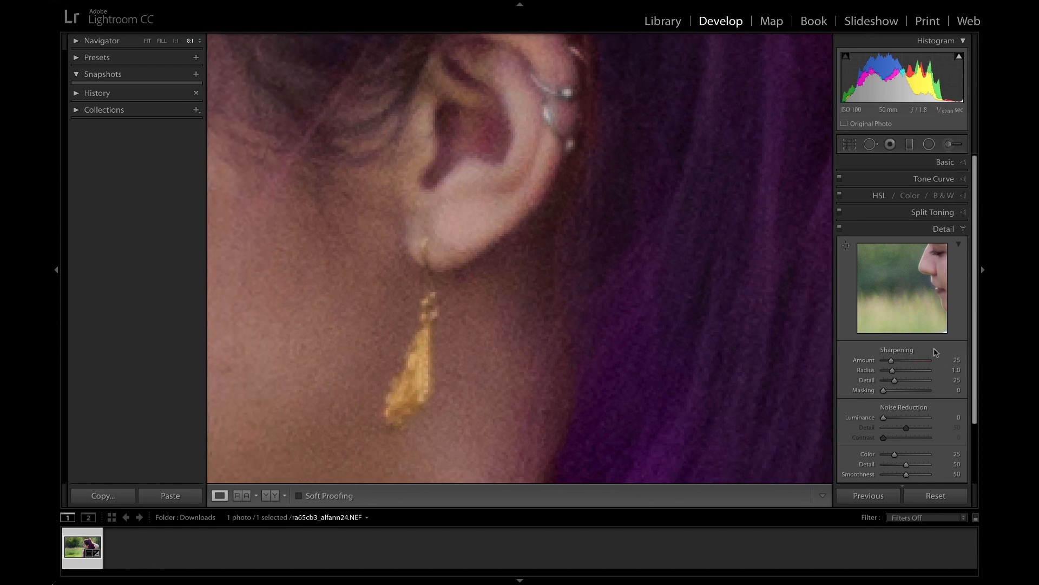
left_click_drag(892, 360, 866, 361)
left_click_drag(387, 299, 634, 290)
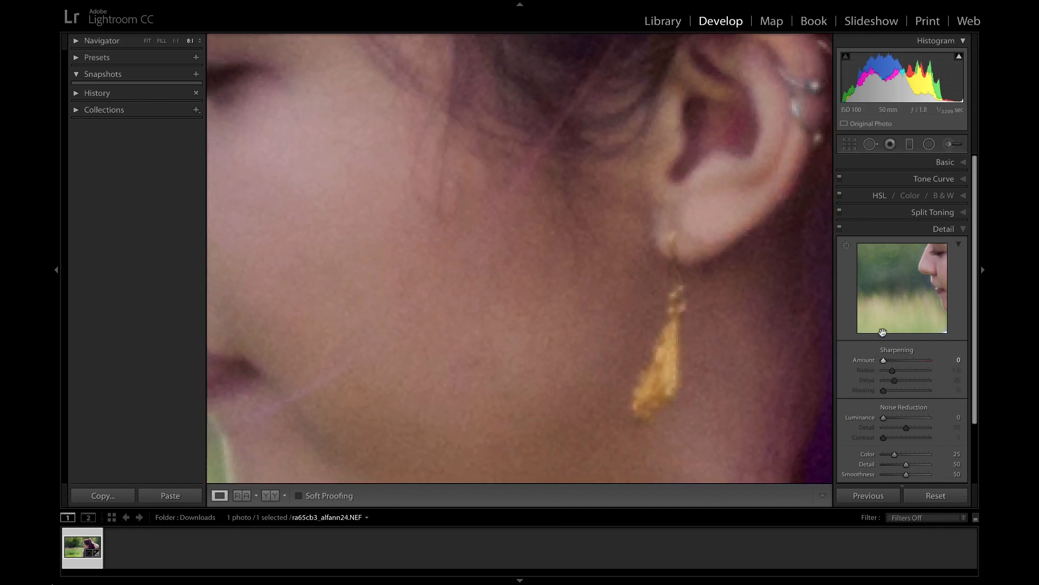
left_click(891, 360)
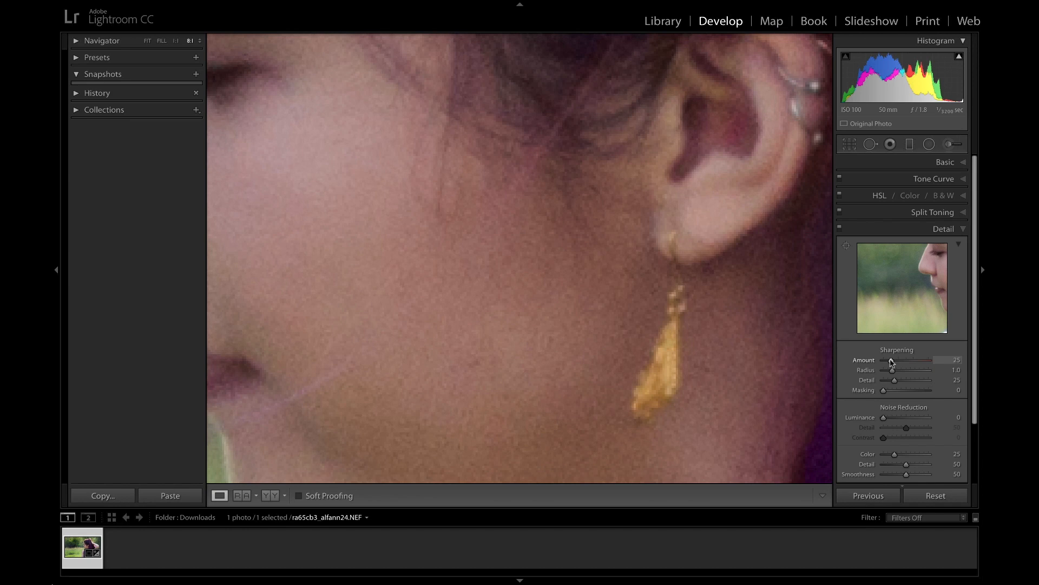
left_click_drag(891, 361, 863, 361)
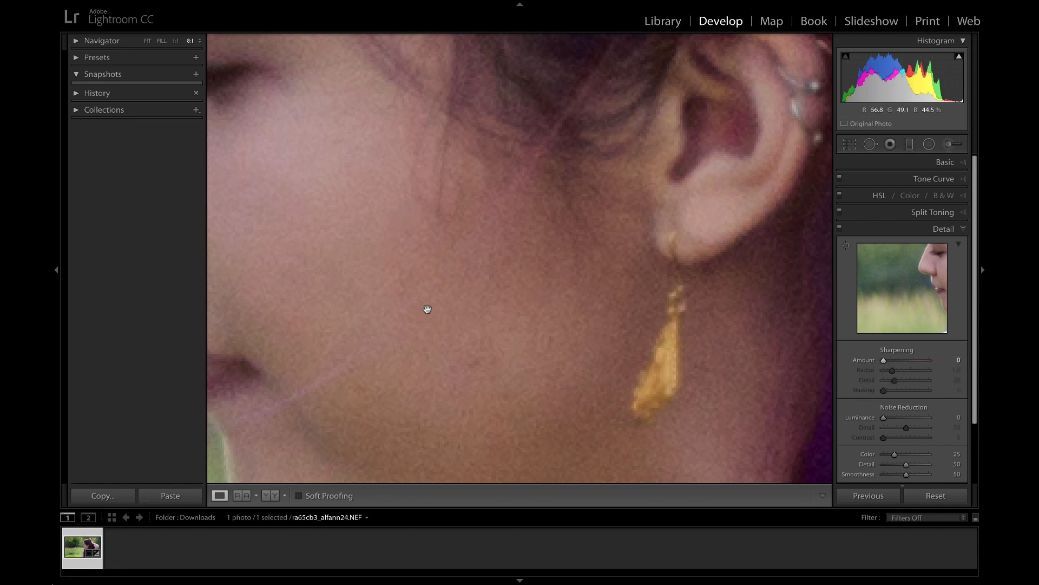
left_click(886, 360)
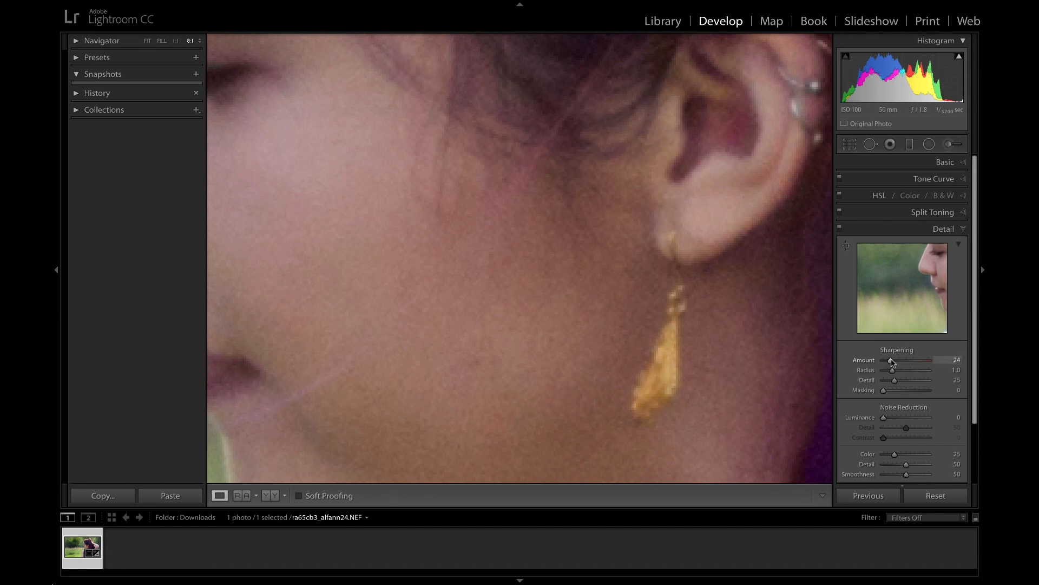
left_click(552, 154)
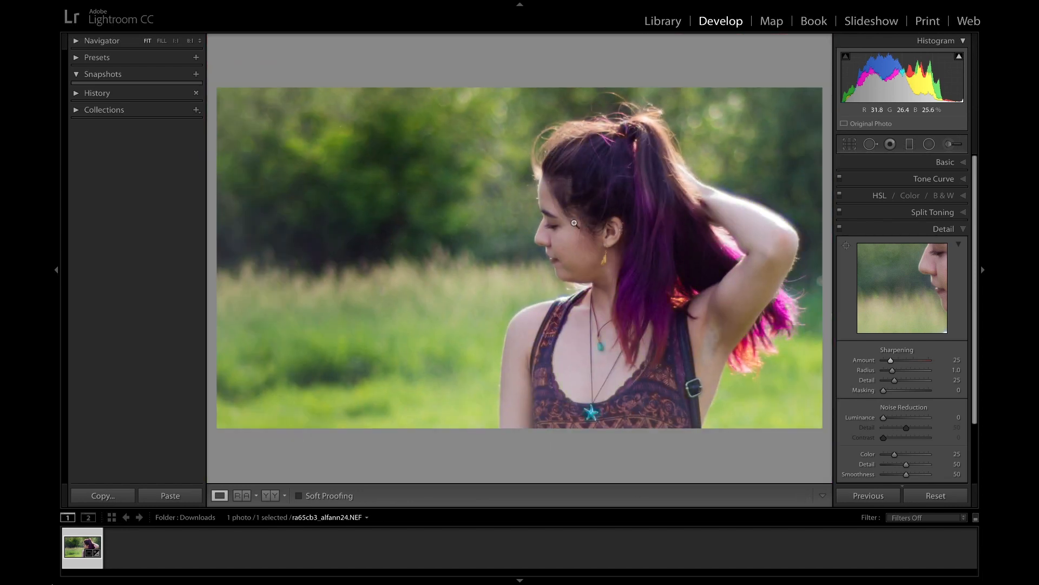
Set the sharpening masking to 68 while previewing the edge mask on the magnified face.
left_click(575, 254)
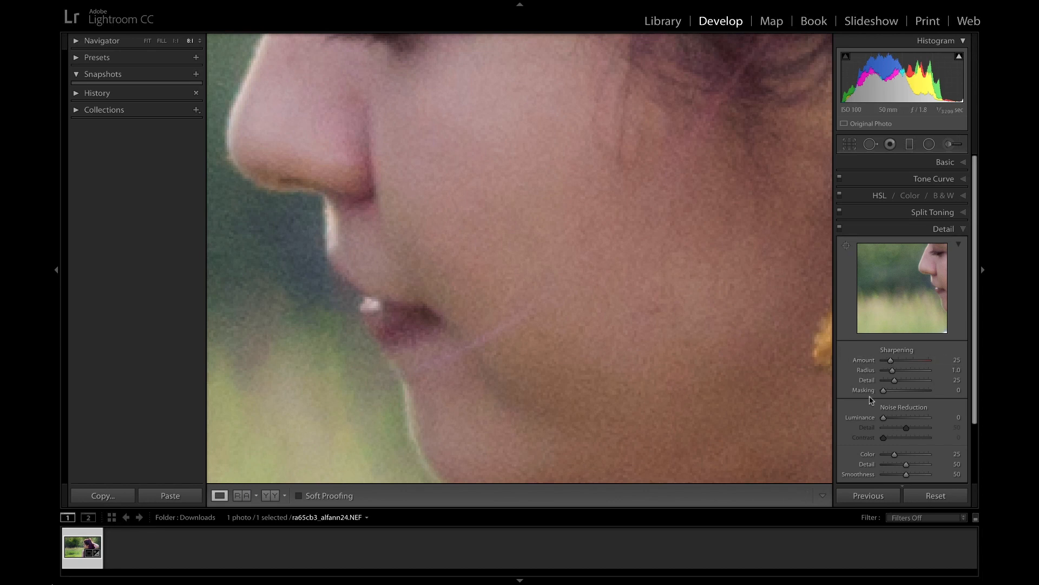
key("alt")
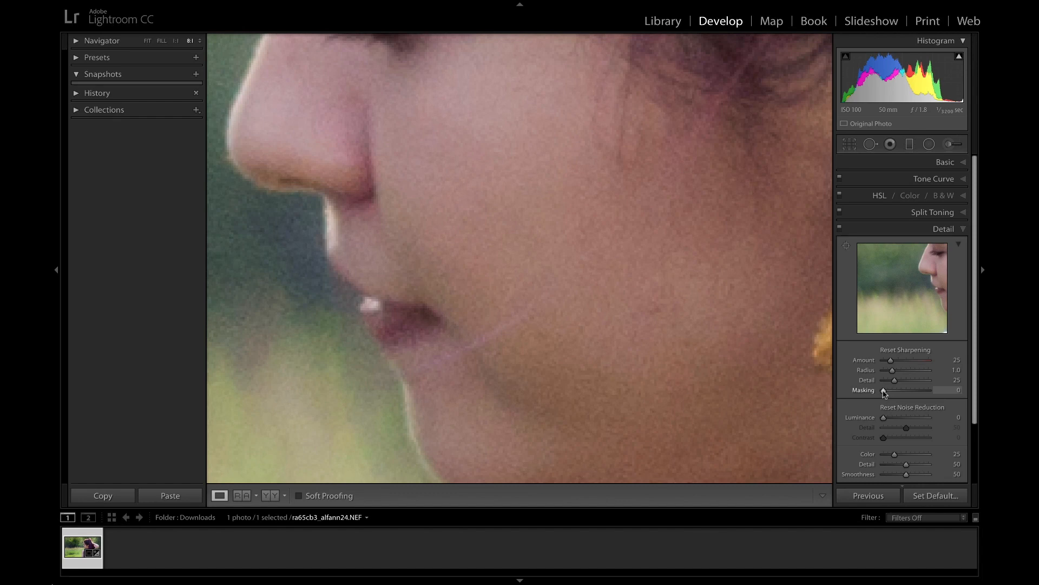
left_click_drag(884, 392, 914, 392)
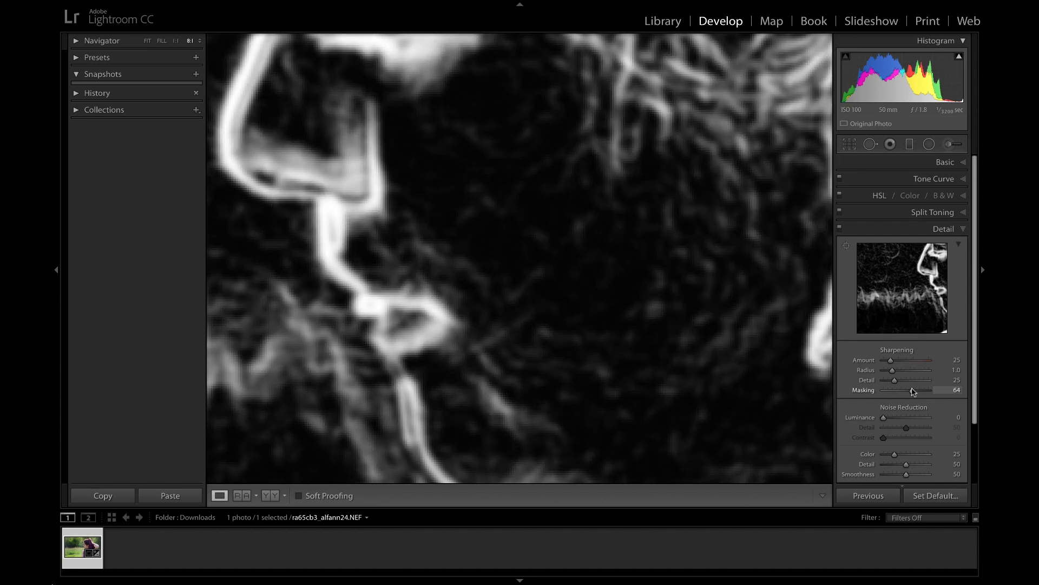
left_click_drag(913, 392, 920, 391)
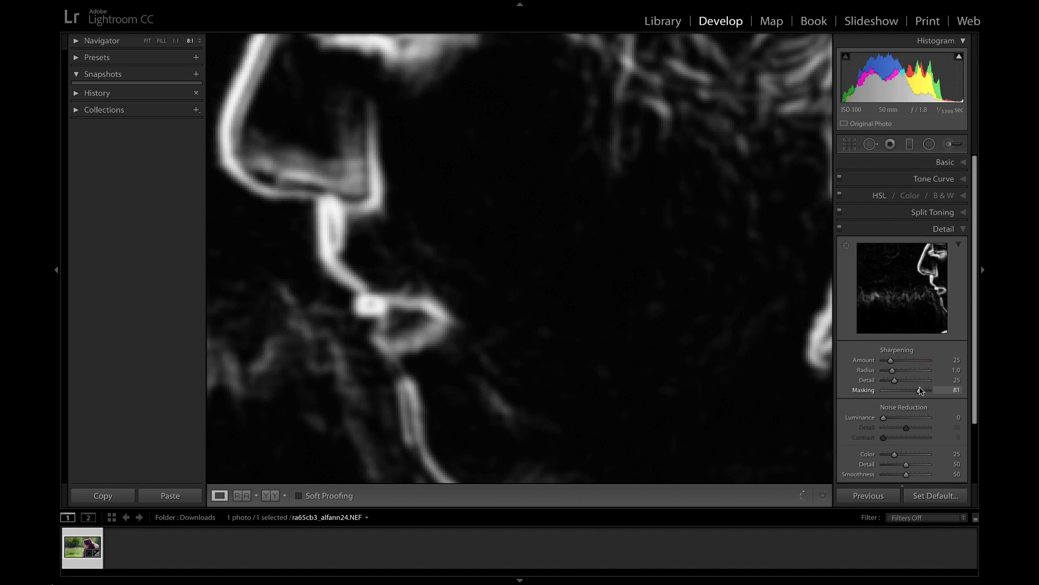
left_click_drag(921, 391, 926, 391)
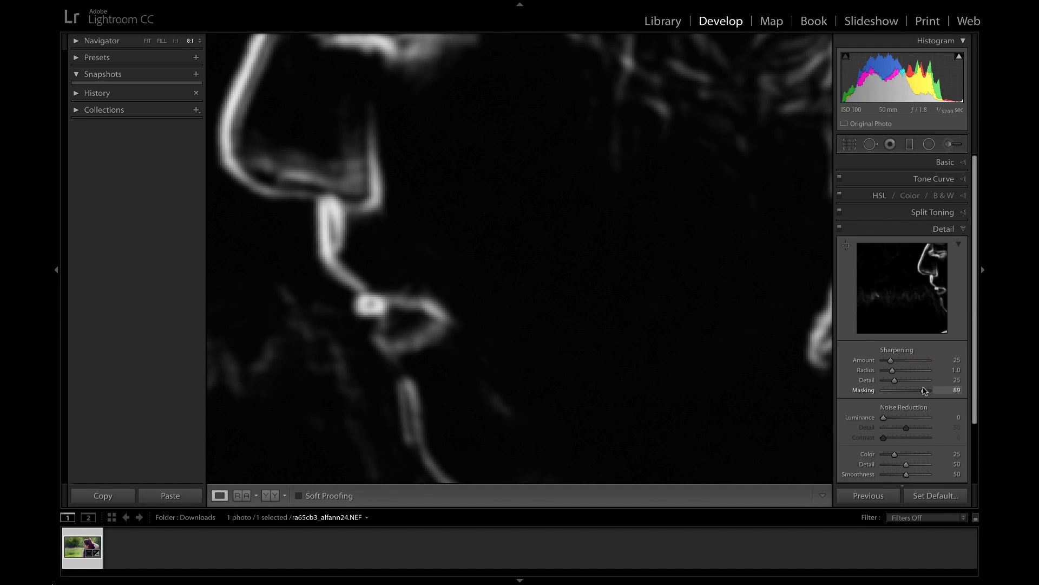
left_click_drag(924, 391, 915, 391)
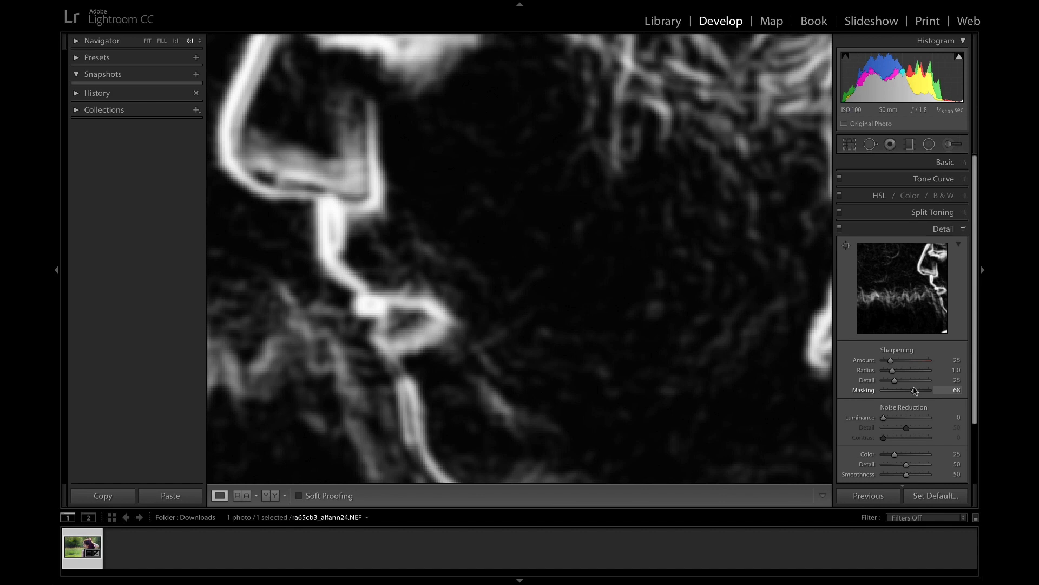
left_click_drag(914, 391, 915, 390)
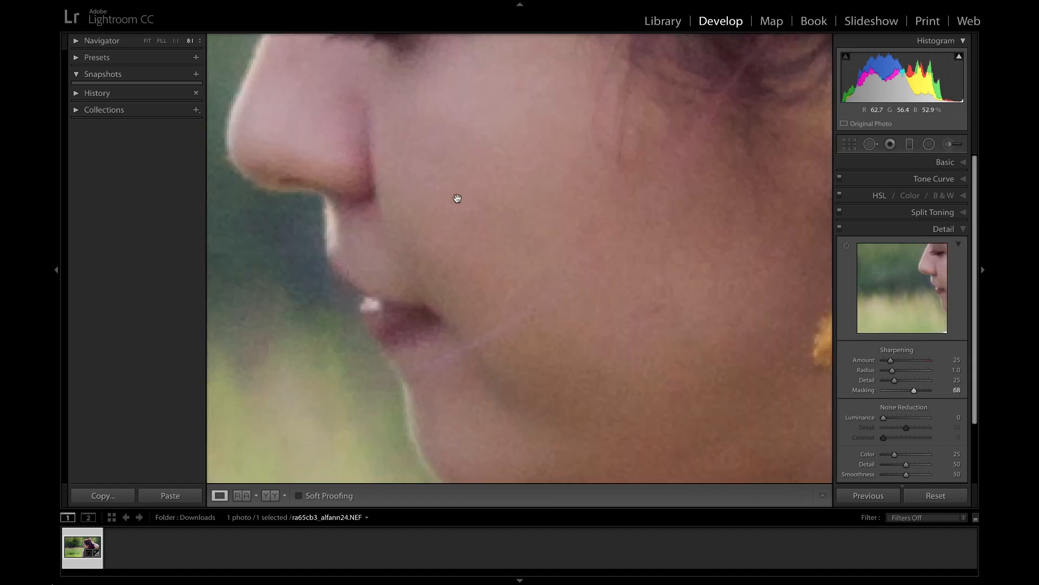
Check the photo at 1:1, and set the sharpening masking to 80 while previewing the edge mask over the whole photo.
left_click(173, 44)
left_click(173, 41)
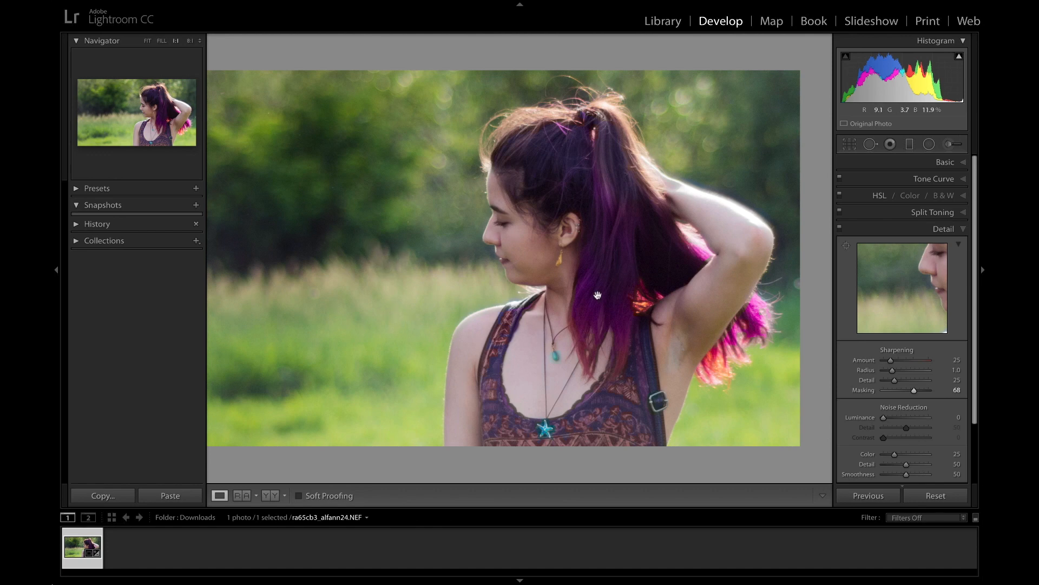
left_click(529, 258)
left_click(566, 254)
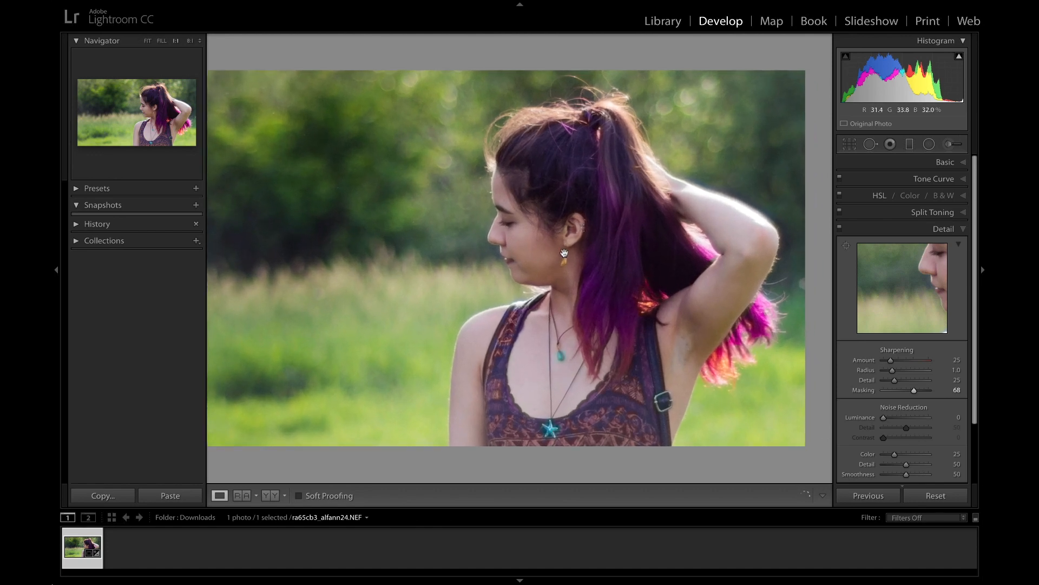
left_click(558, 245)
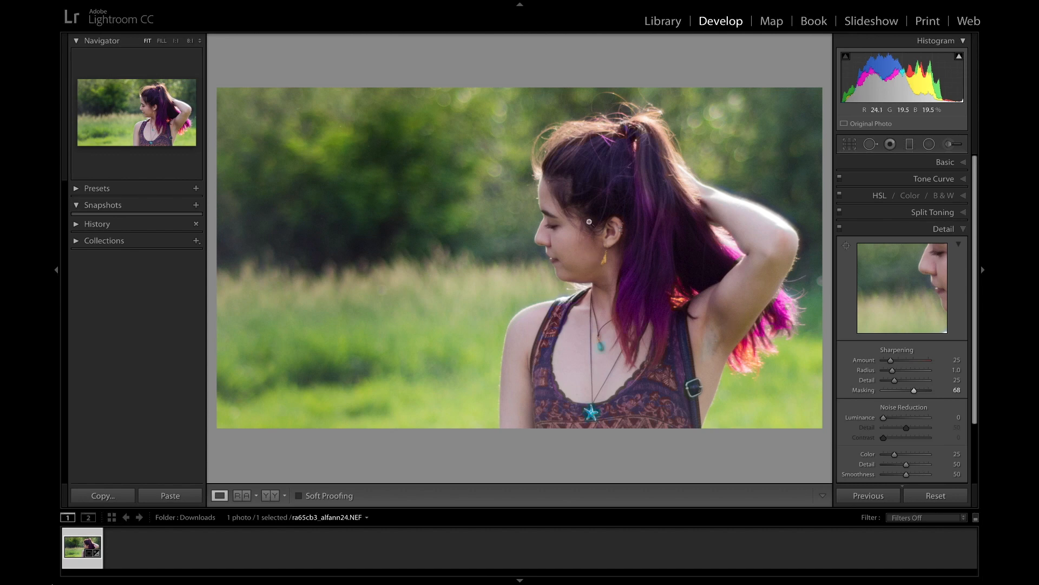
key("alt")
mouse_move(915, 391)
left_mouse_down()
mouse_move(901, 393)
mouse_move(920, 391)
left_mouse_up()
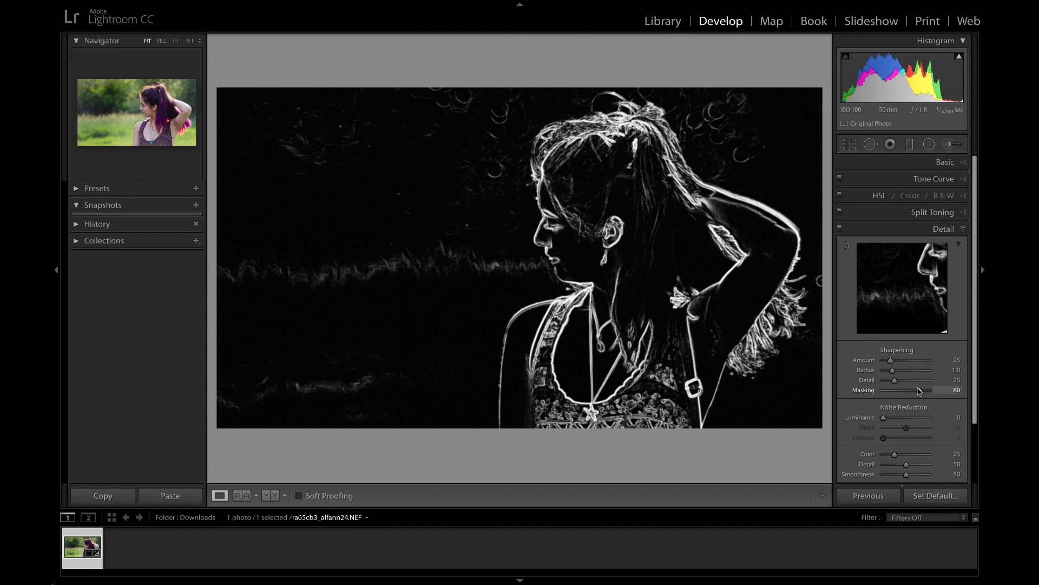
left_click_drag(919, 391, 919, 391)
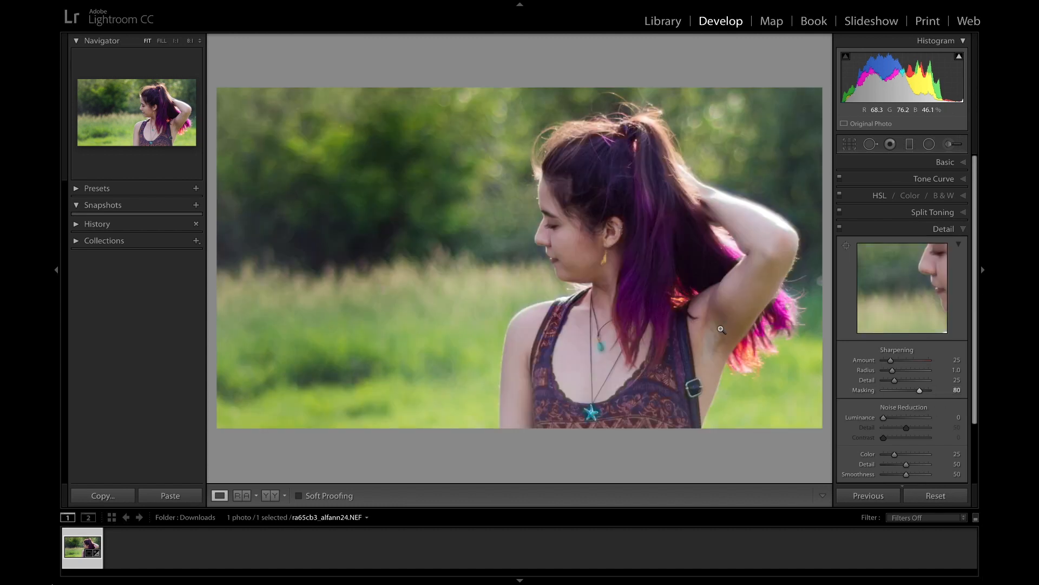
Try a sharpening amount of 150 on the magnified face, settle on 30, and return to the fitted view.
left_click(590, 230)
left_click(485, 233)
left_click(544, 236)
left_click(190, 41)
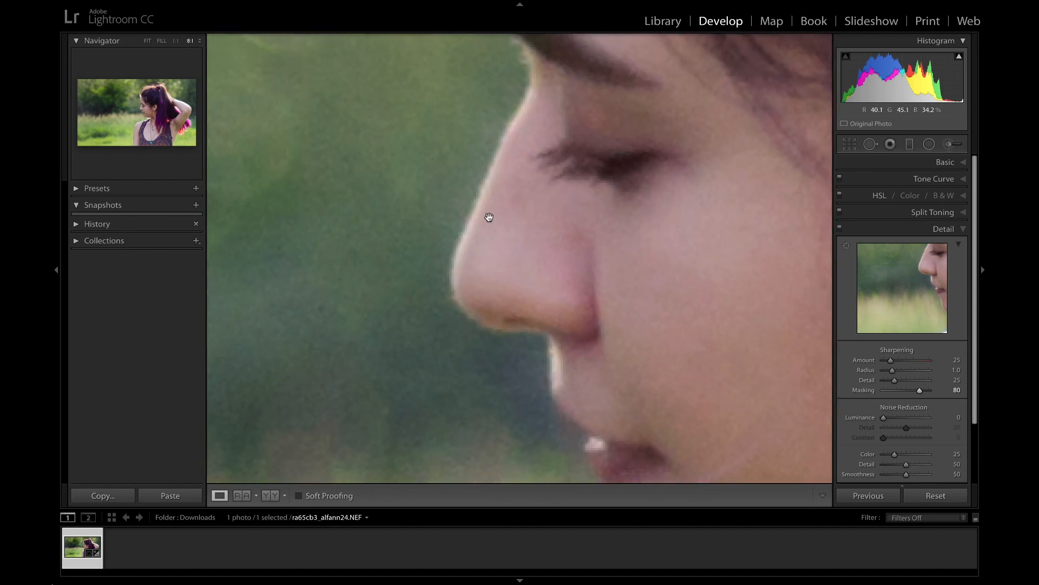
left_click_drag(661, 244, 599, 225)
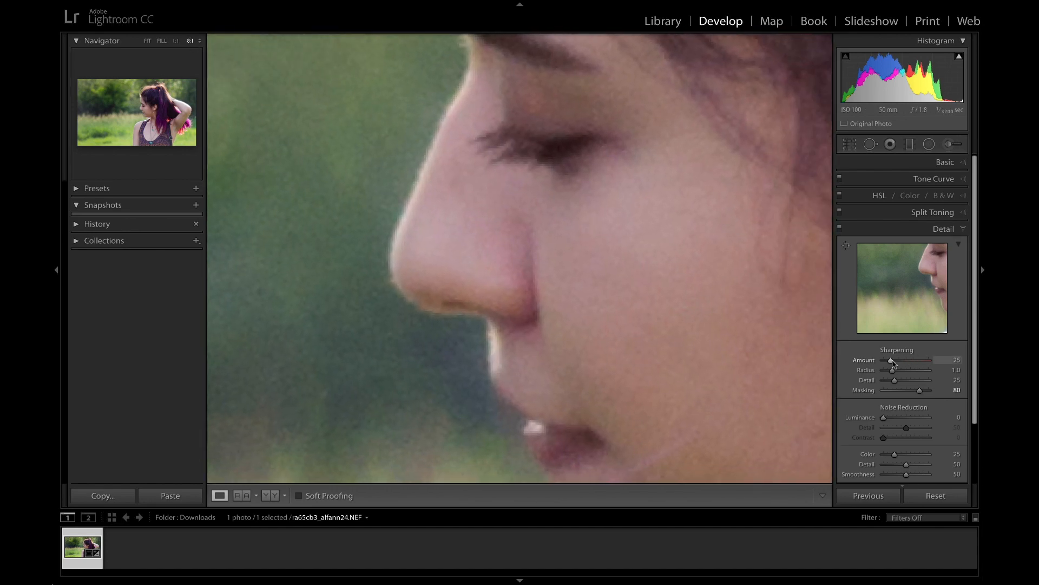
left_click_drag(892, 361, 928, 361)
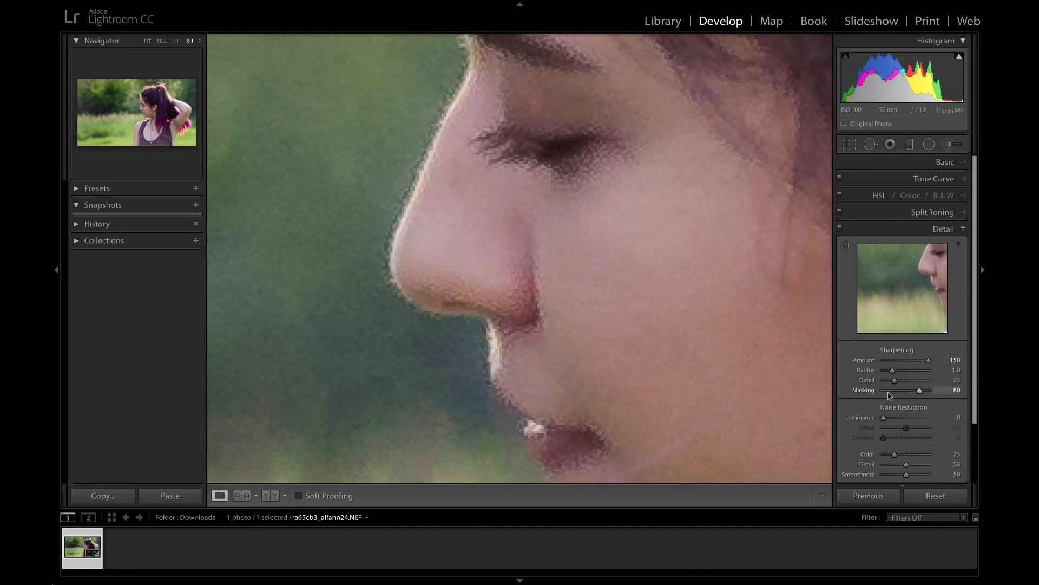
left_click_drag(693, 301, 563, 285)
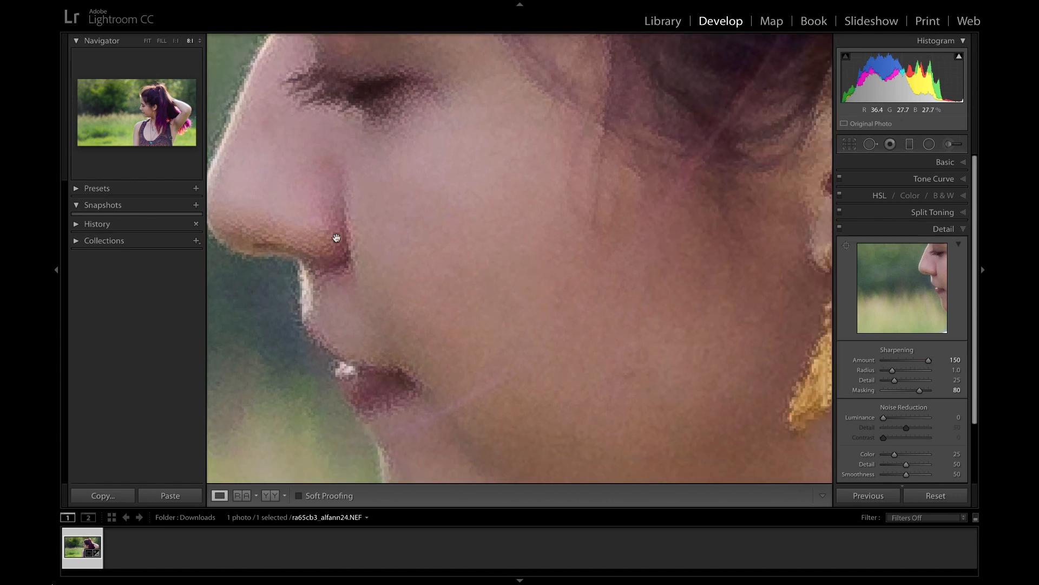
left_click(894, 361)
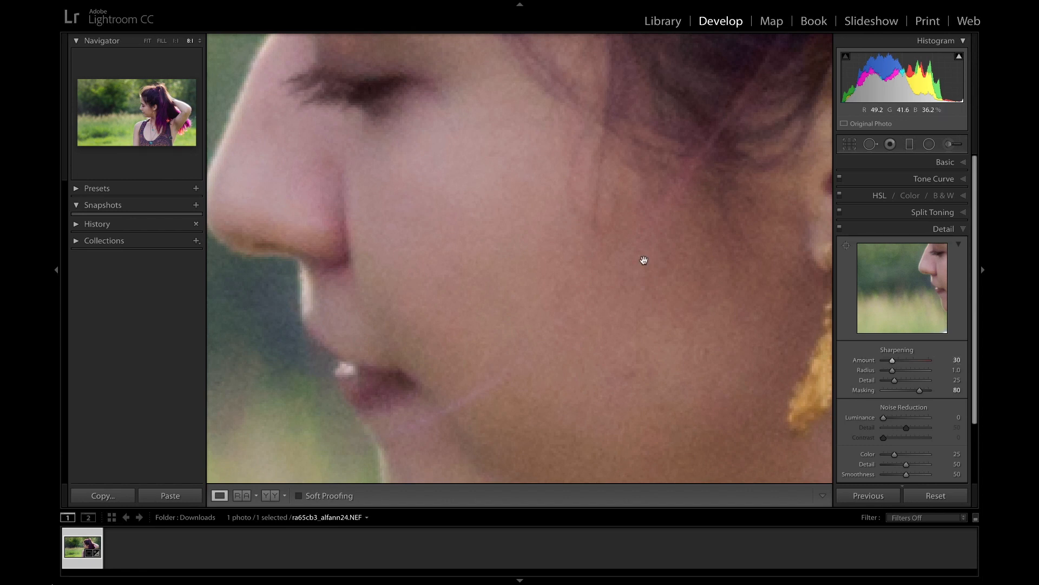
left_click(609, 232)
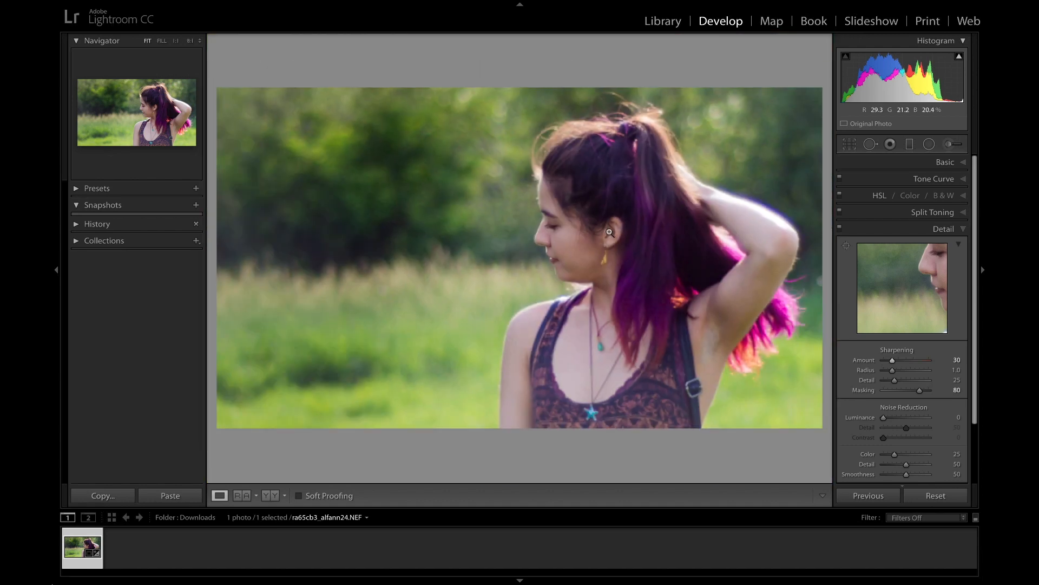
Magnify the cheek, try color noise reduction at its minimum and maximum, and set it to 100 in the fitted view.
left_click(606, 277)
left_click_drag(563, 240, 686, 328)
left_click_drag(586, 219, 625, 300)
left_click_drag(581, 252, 588, 263)
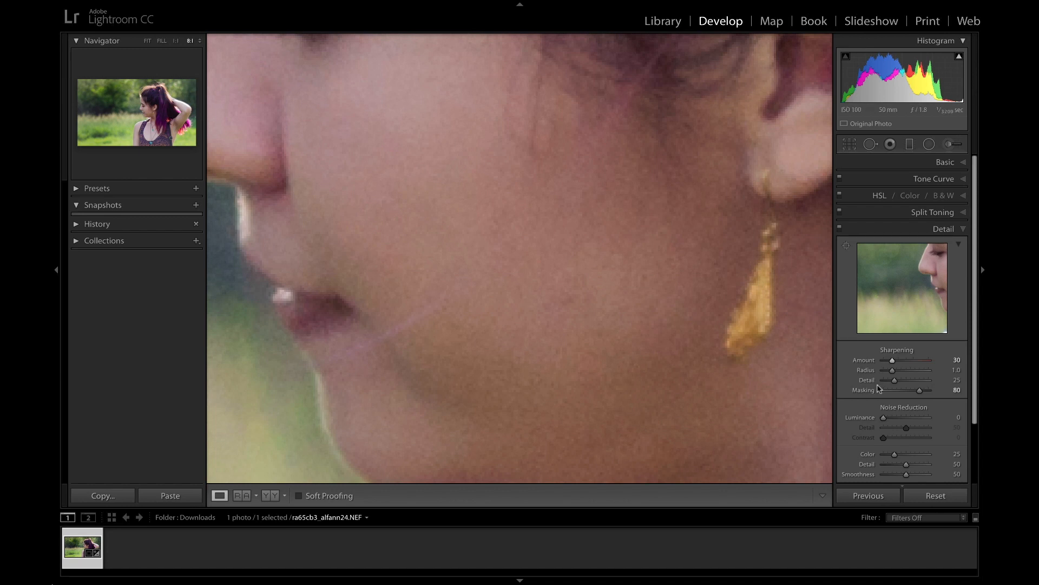
scroll(874, 379, "down", 1)
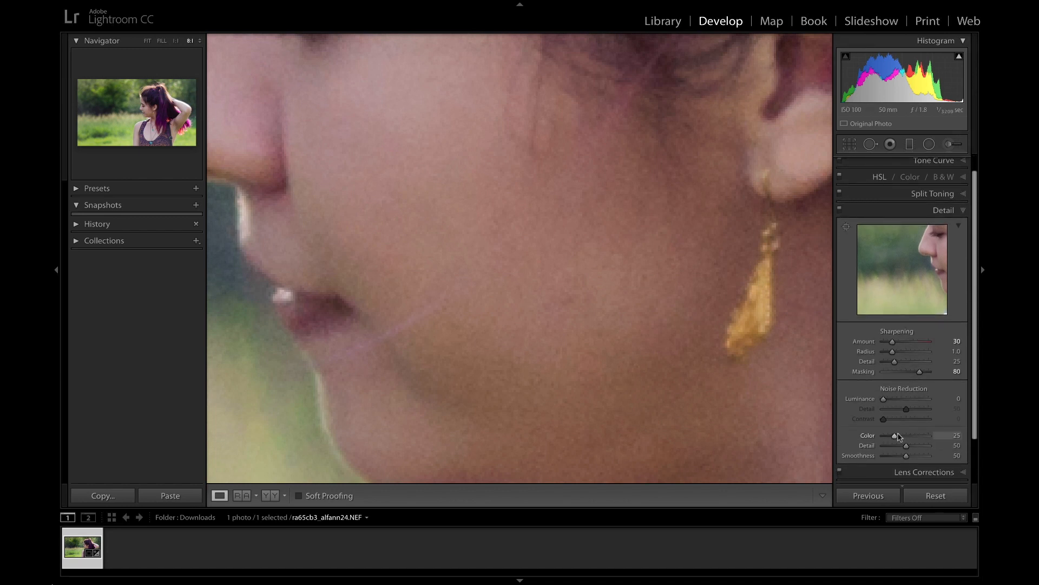
left_click_drag(895, 438, 865, 436)
left_click_drag(884, 436, 986, 451)
left_click(618, 238)
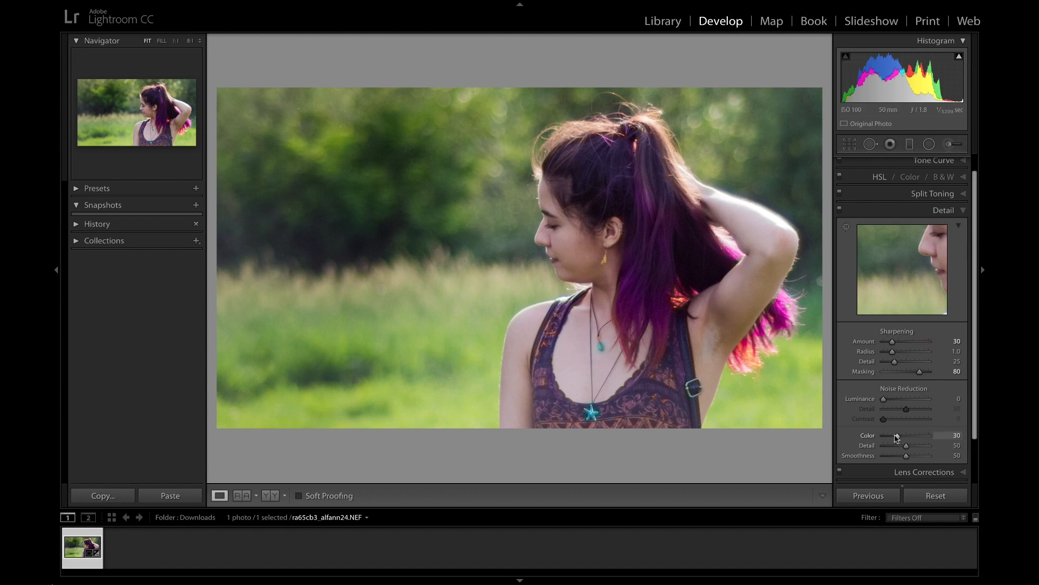
left_click_drag(897, 437, 981, 437)
Try a luminance noise reduction of 100 on the magnified face, and return to the fitted view.
left_click(576, 247)
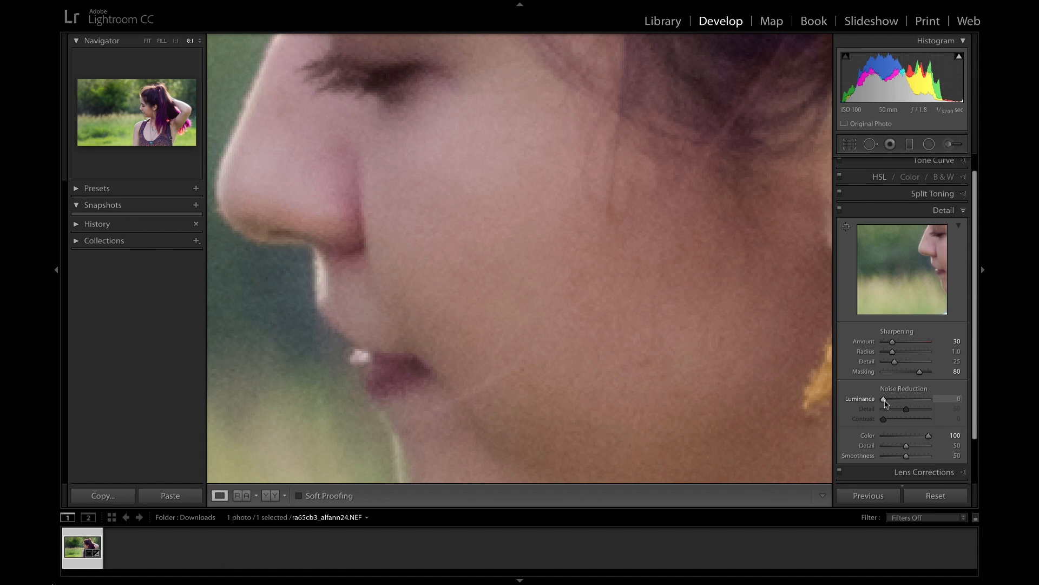
left_click_drag(884, 399, 953, 401)
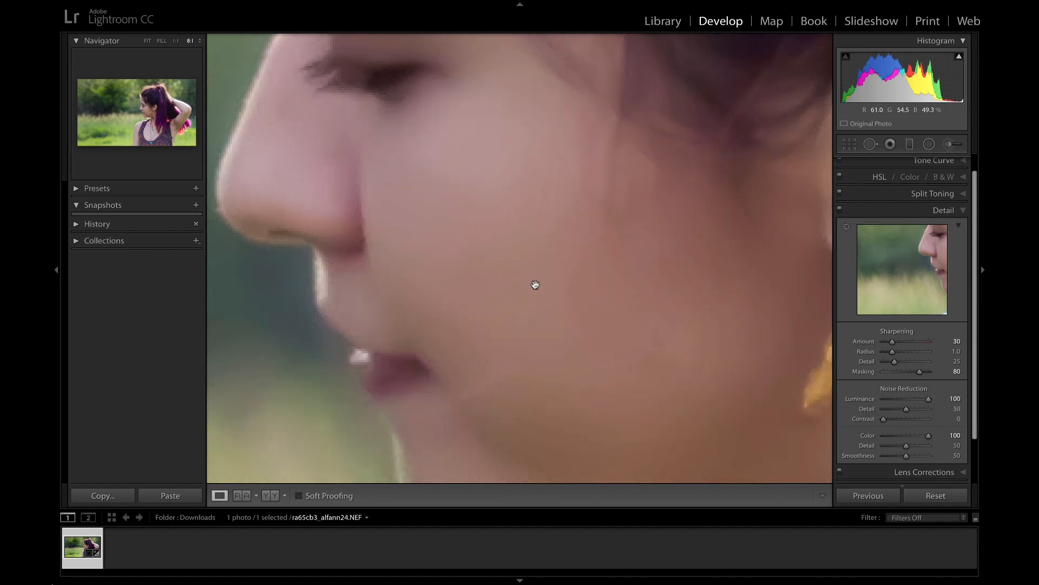
left_click(498, 230)
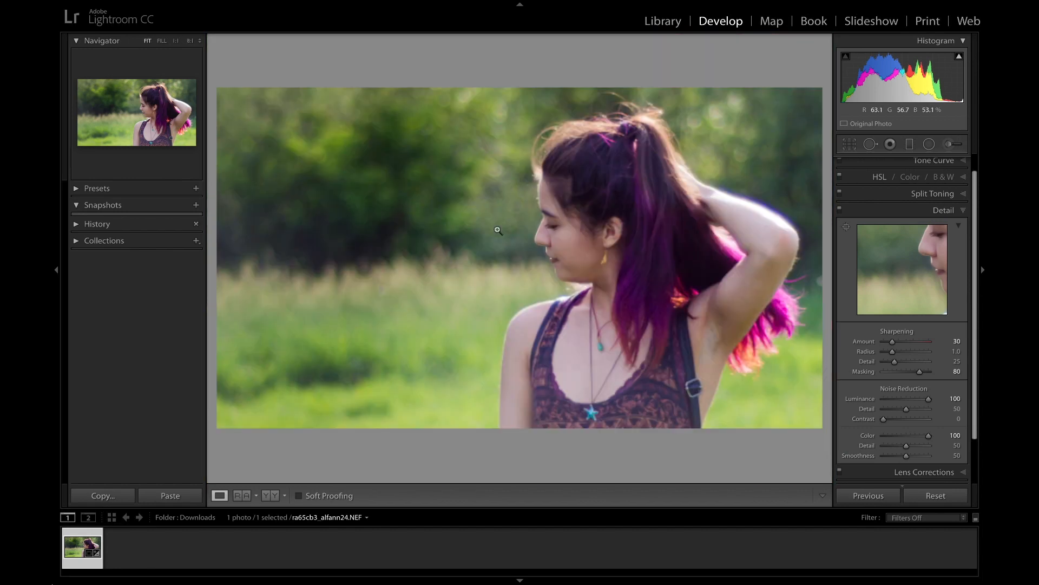
Examine the smoothed skin, eye, ear and earring at high magnification, and return to the fitted view.
left_click(561, 253)
left_click_drag(588, 187, 489, 262)
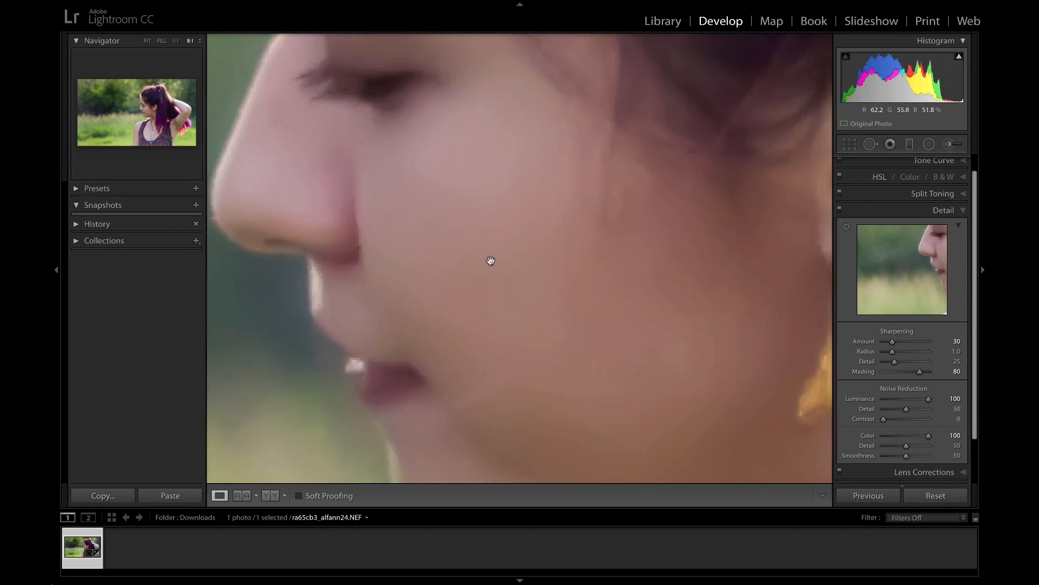
left_click_drag(453, 177, 538, 255)
left_click_drag(617, 281, 507, 204)
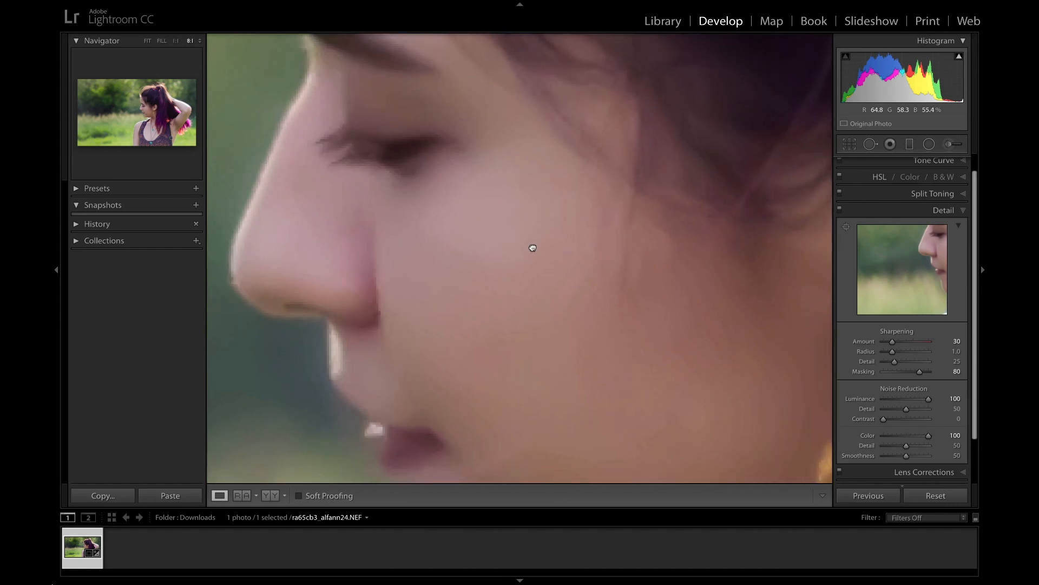
left_click_drag(559, 274, 521, 243)
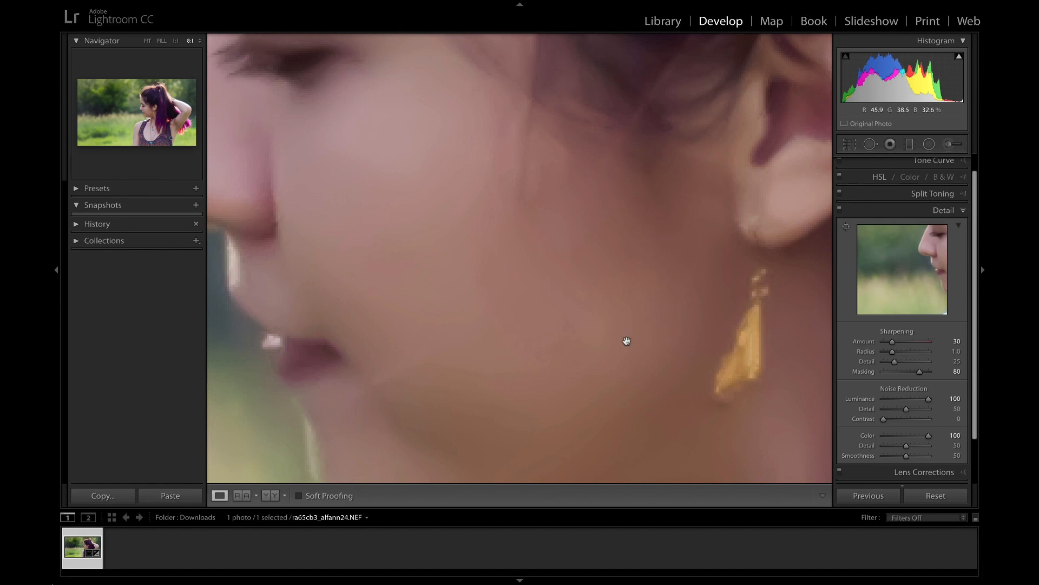
left_click_drag(505, 320, 517, 267)
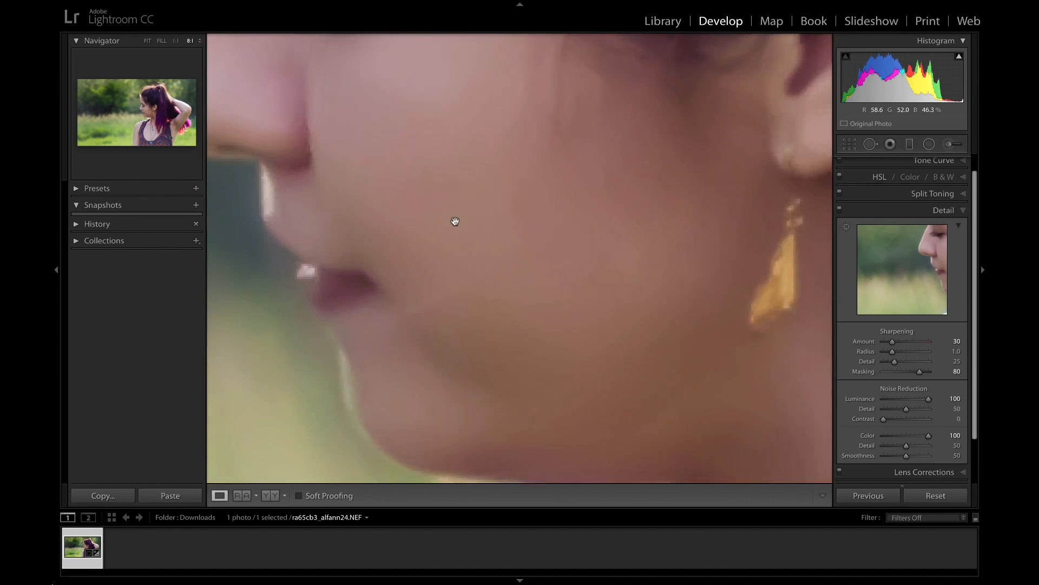
left_click_drag(601, 180, 496, 341)
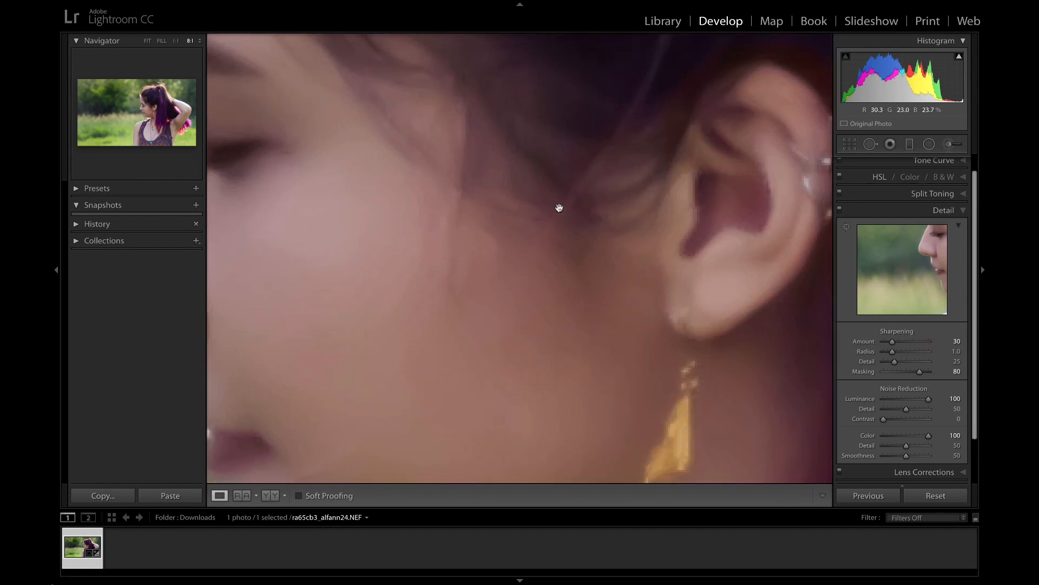
left_click(605, 308)
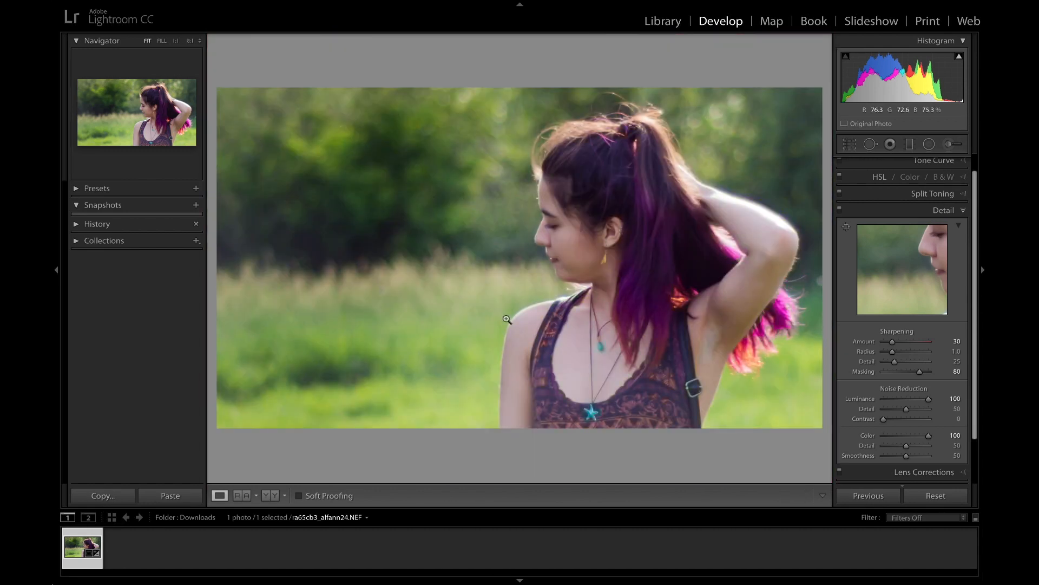
Set the luminance noise reduction to 20 on the magnified face, comparing it with 0.
key("z")
left_click(888, 400)
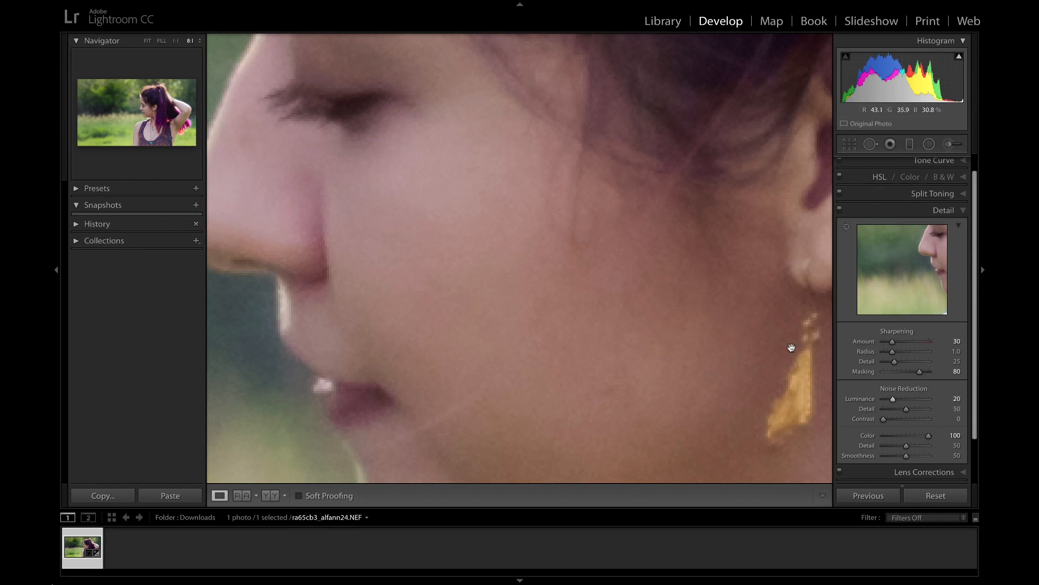
left_click_drag(893, 402, 869, 404)
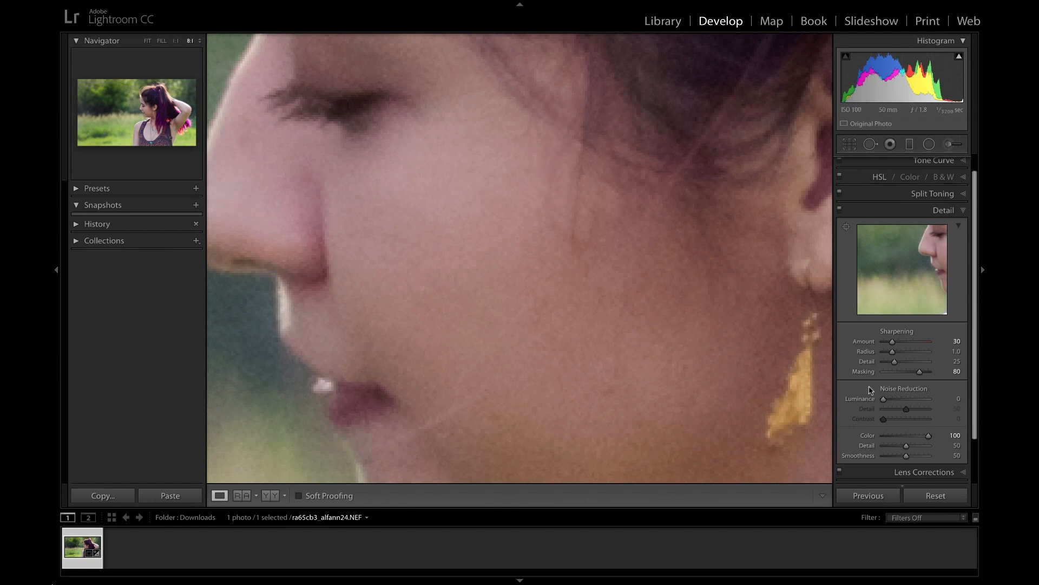
left_click_drag(884, 399, 885, 400)
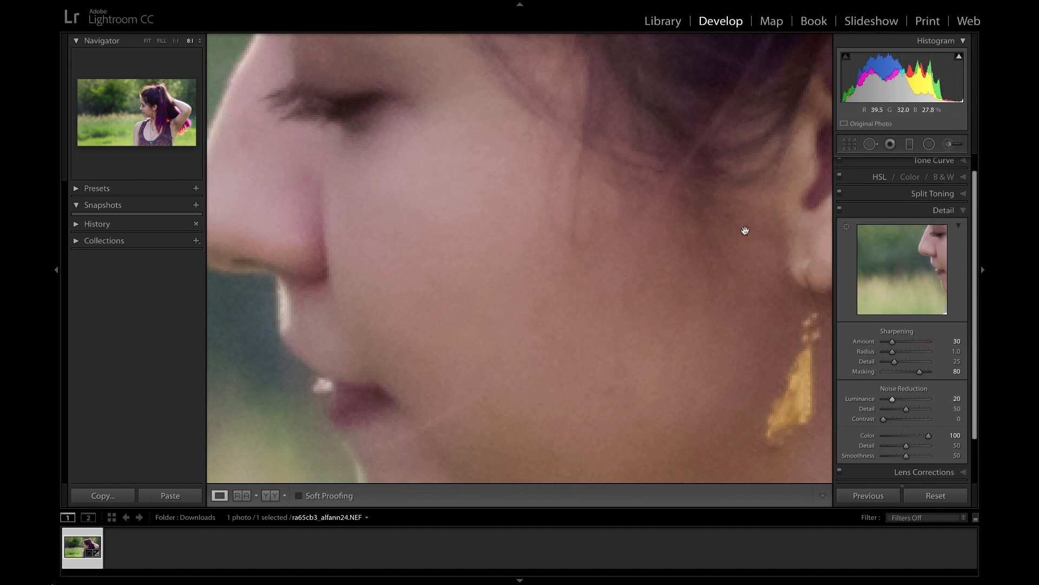
Compare the magnified face with and without the Detail adjustments, return to the fitted view, and collapse the Detail settings.
left_click(841, 211)
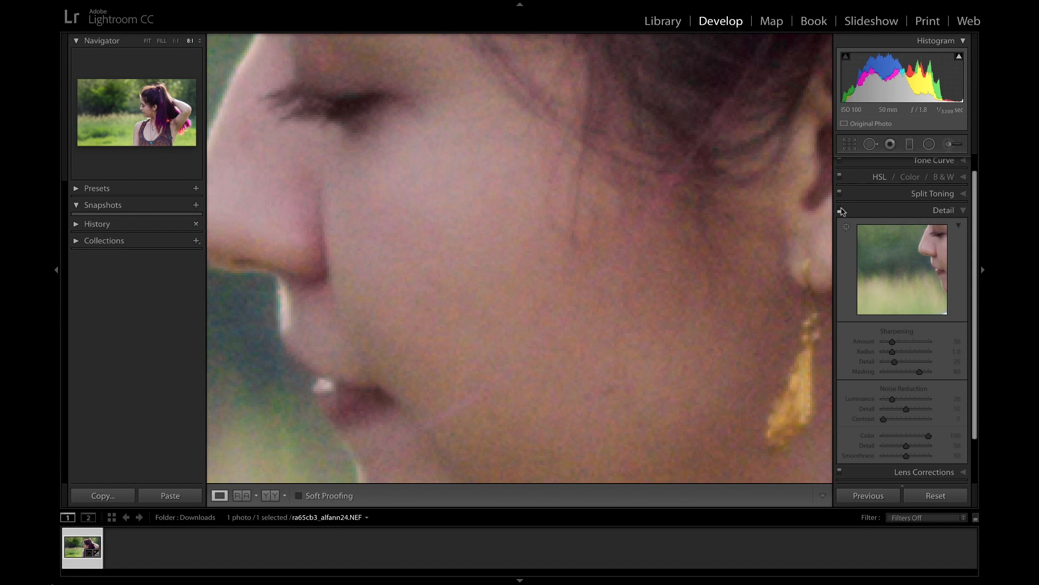
left_click(840, 211)
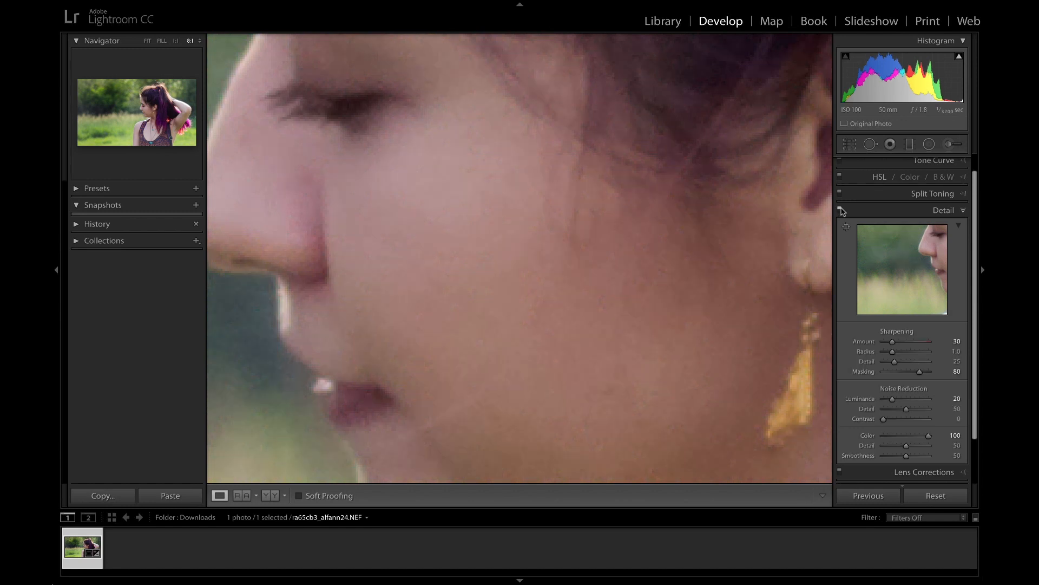
left_click(564, 217)
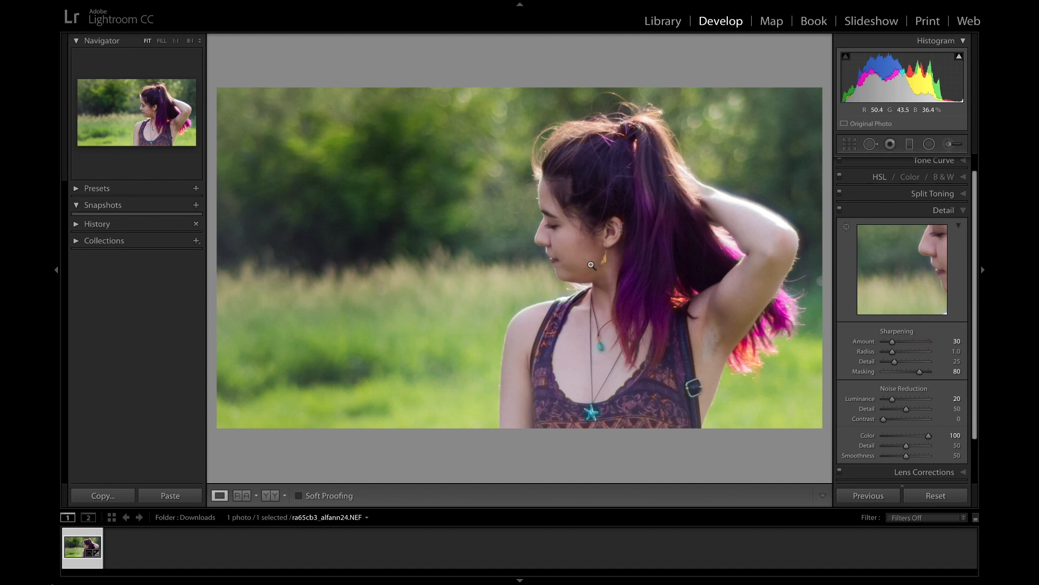
left_click(947, 211)
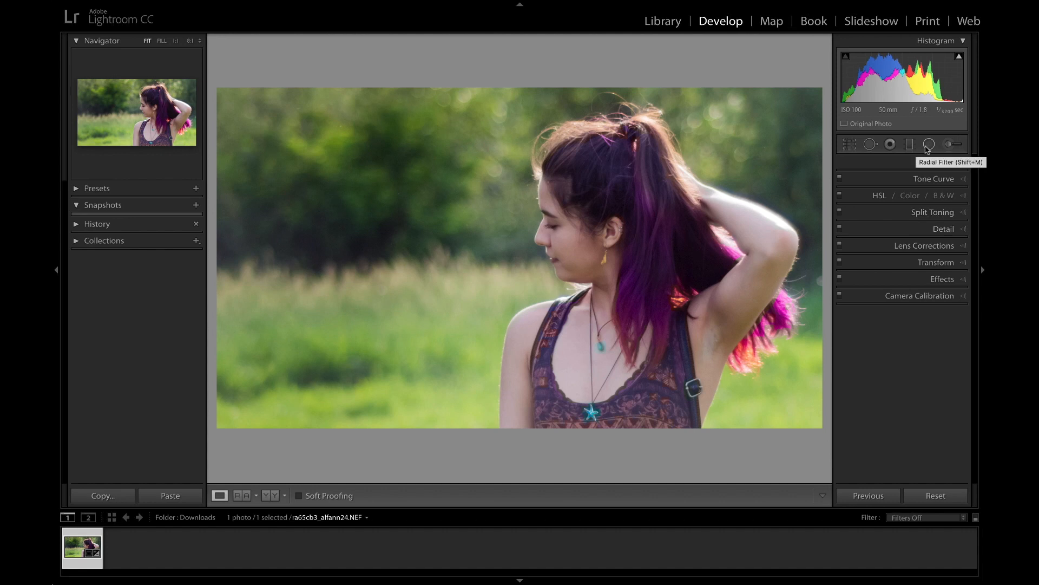
Try an Adjustment Brush dab with 1.50 exposure on the shoulder, toggle its pin's visibility, and remove the adjustment.
left_click(953, 146)
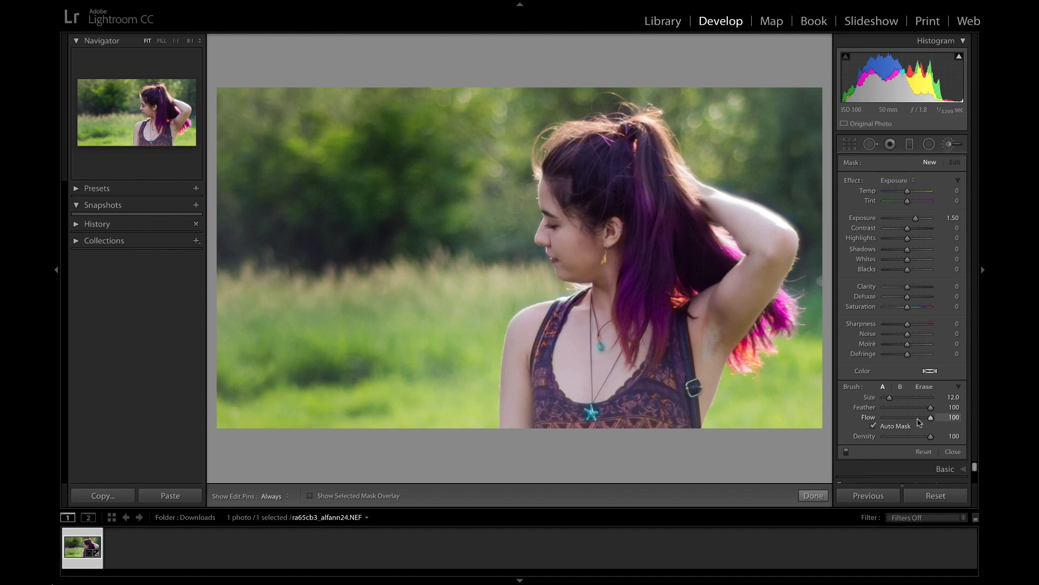
left_click(525, 322)
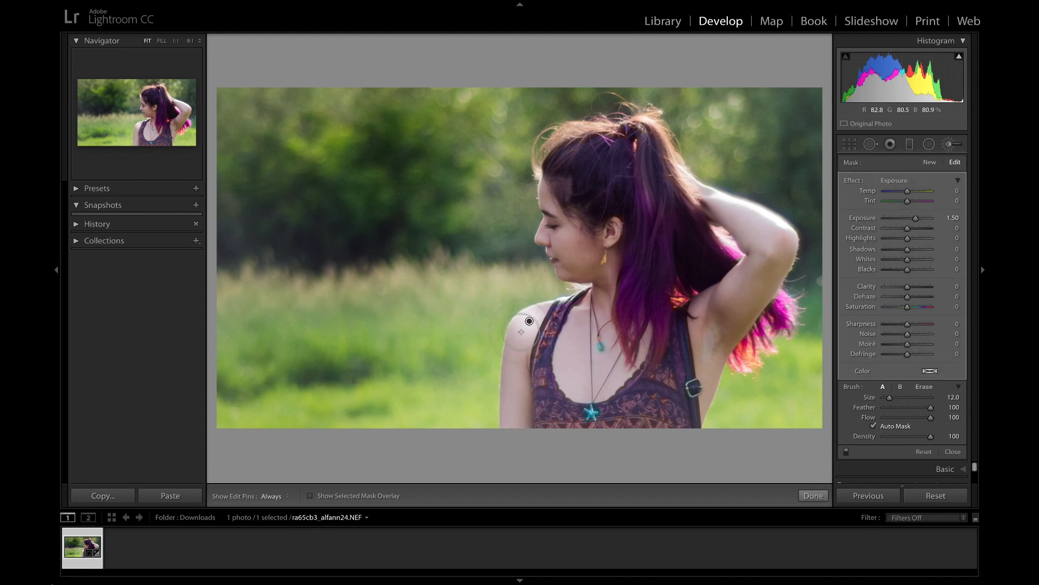
key("h")
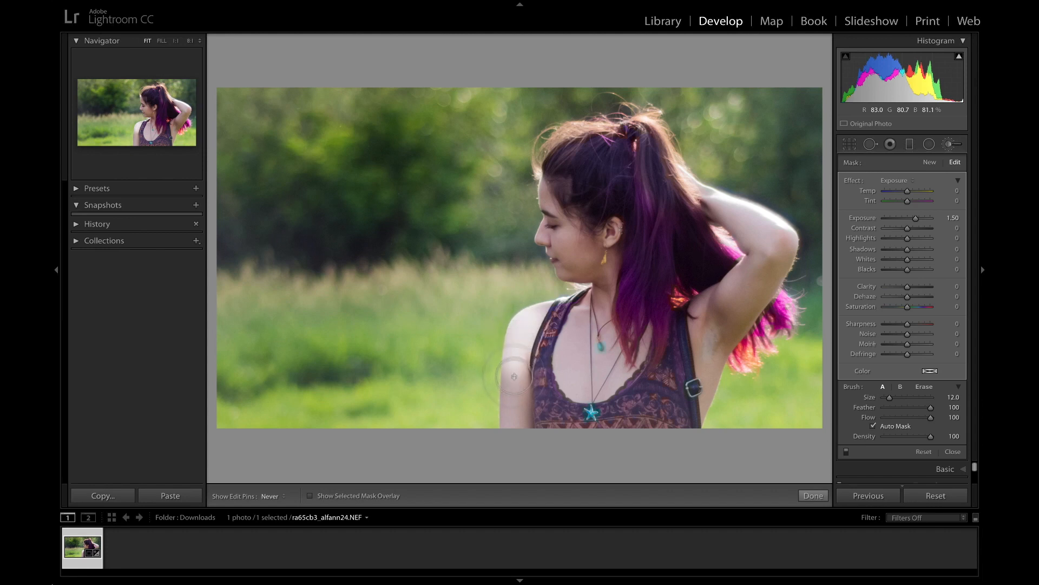
key("h")
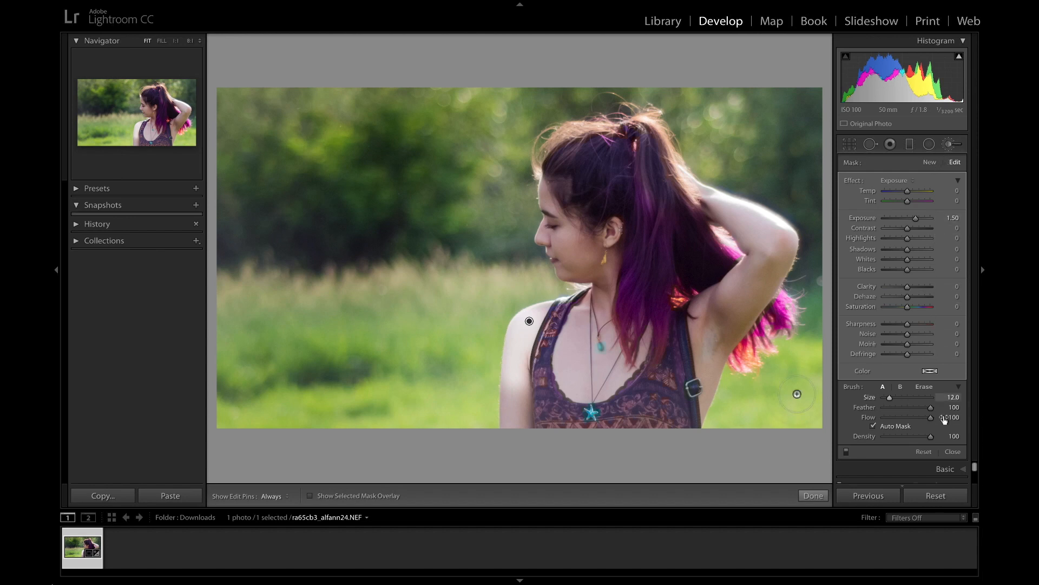
left_click(924, 387)
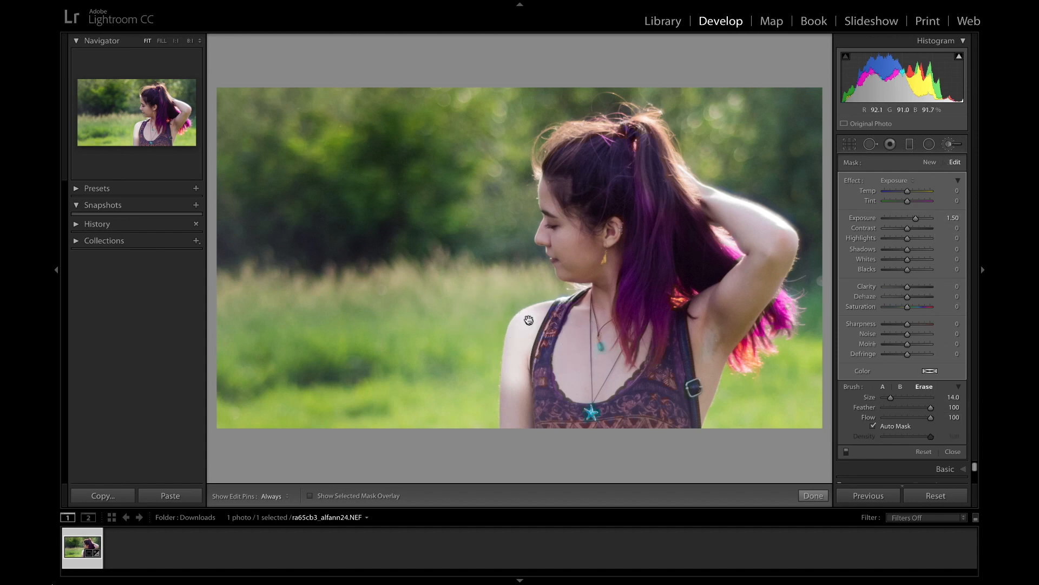
left_click_drag(528, 321, 495, 329)
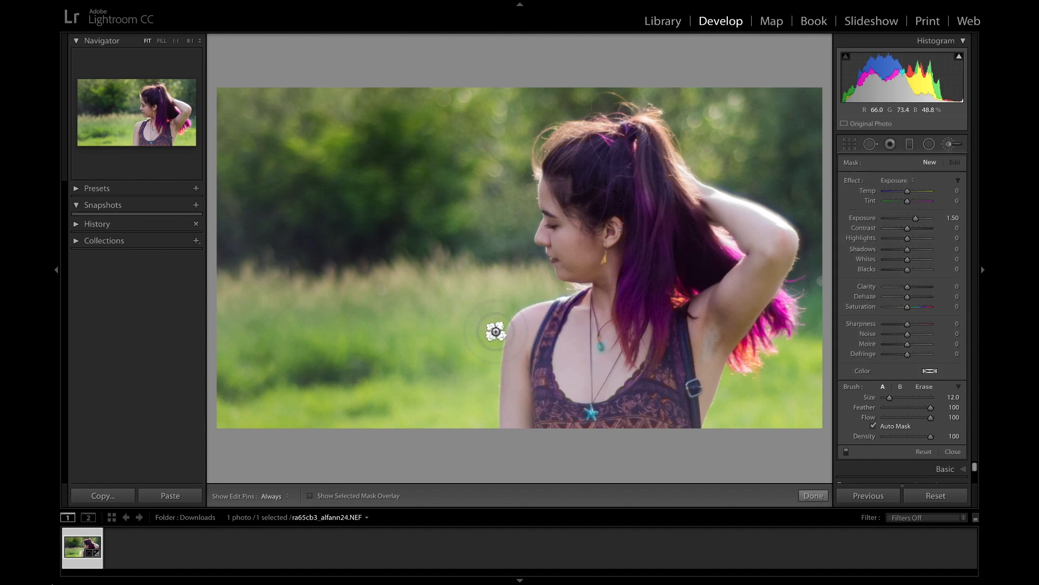
Start a new brush mask with exposure 1.98 and paint it over the face and neck.
left_click(930, 162)
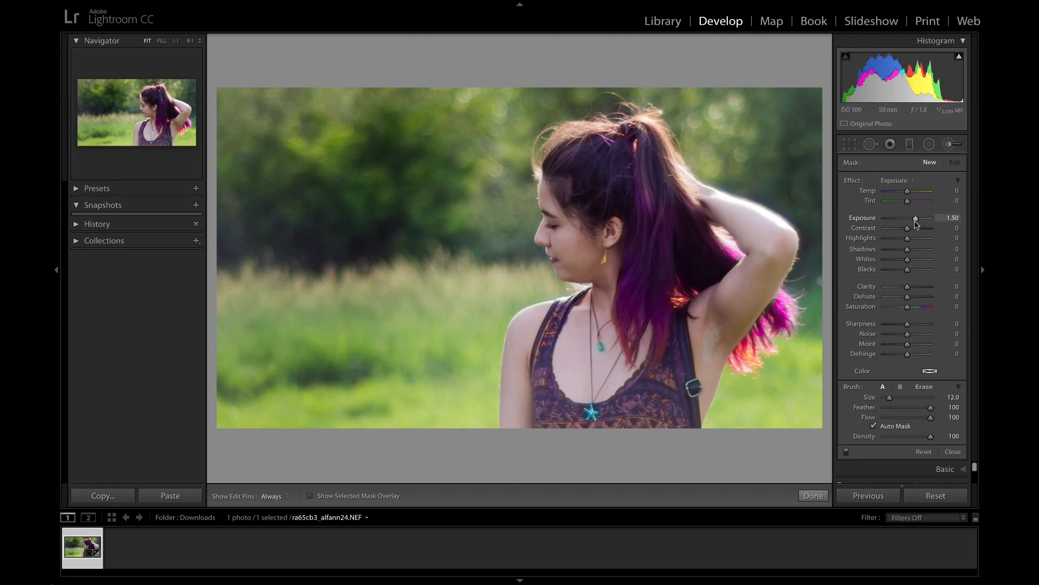
left_click_drag(916, 222, 918, 222)
left_click_drag(919, 221, 919, 221)
key("h")
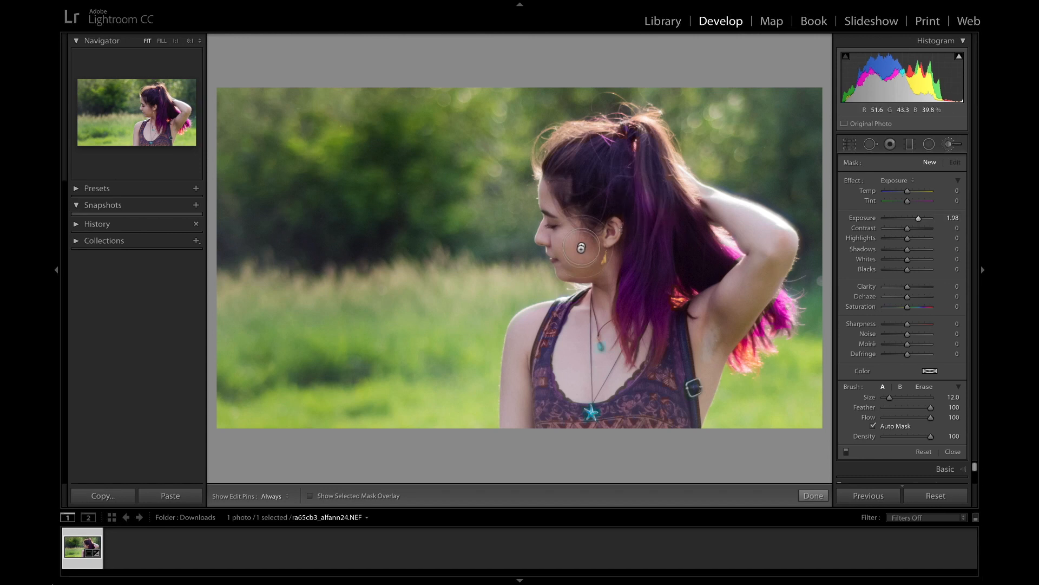
mouse_move(591, 258)
left_mouse_down()
mouse_move(557, 241)
mouse_move(566, 171)
mouse_move(561, 178)
mouse_move(585, 165)
mouse_move(573, 225)
mouse_move(594, 231)
mouse_move(622, 306)
mouse_move(606, 303)
mouse_move(603, 316)
left_mouse_up()
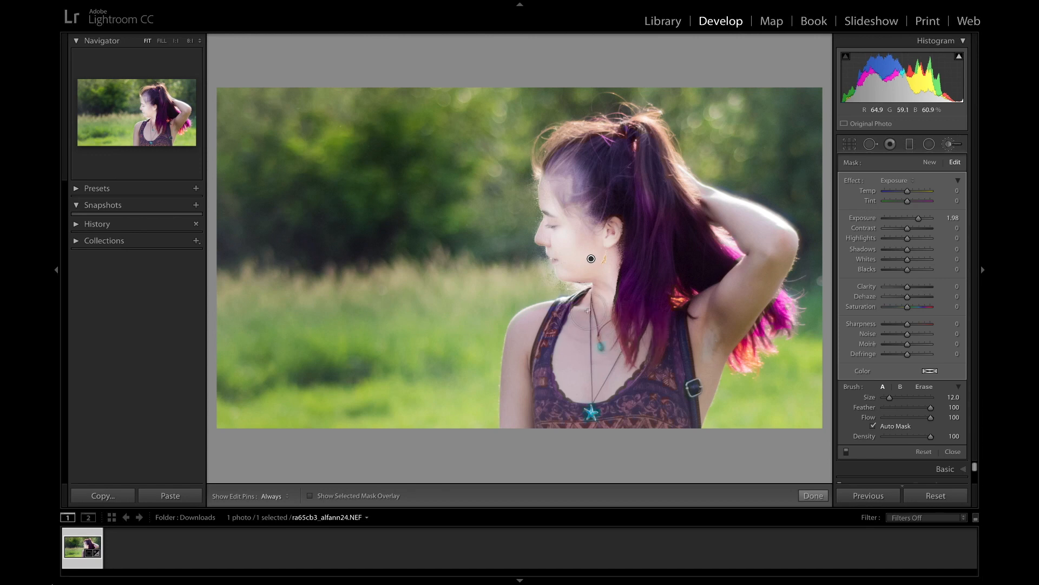
Erase the brush mask's spill beside the chin with Auto Mask on, reducing the eraser size to 4.0.
left_click(924, 386)
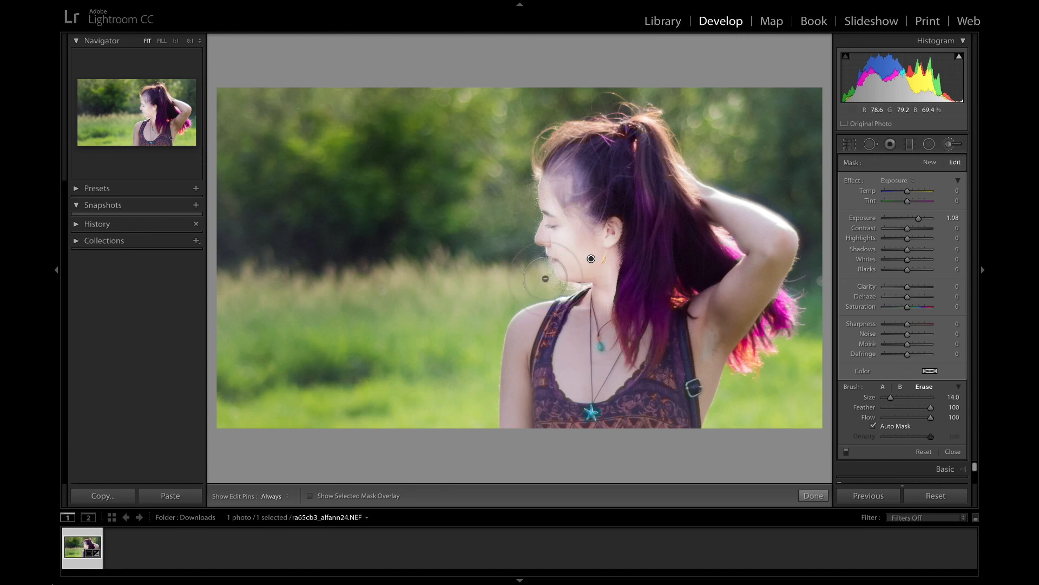
left_click_drag(545, 278, 539, 306)
scroll(550, 307, "down", 10)
key("h")
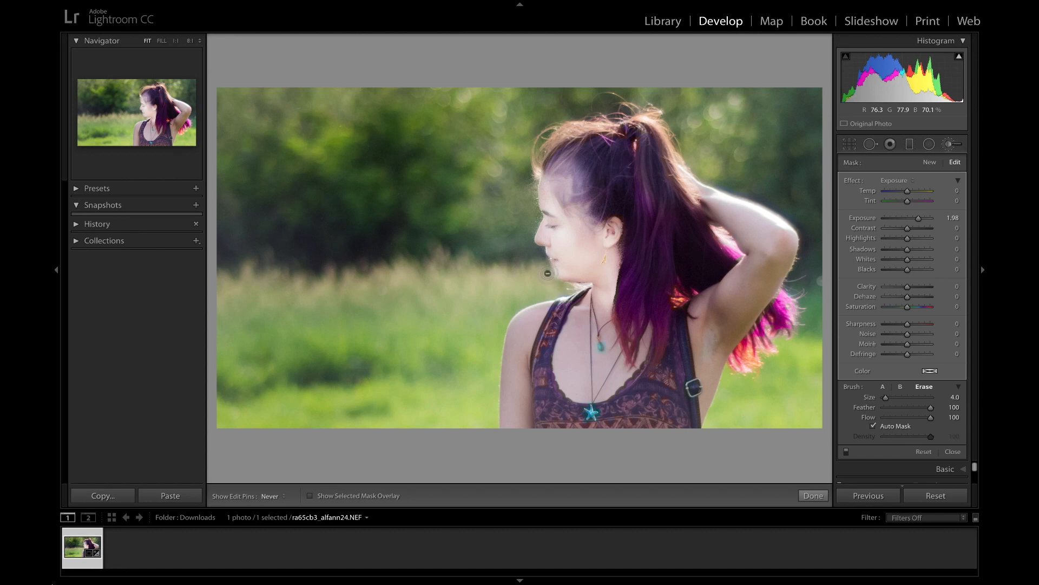
key("h")
key("h")
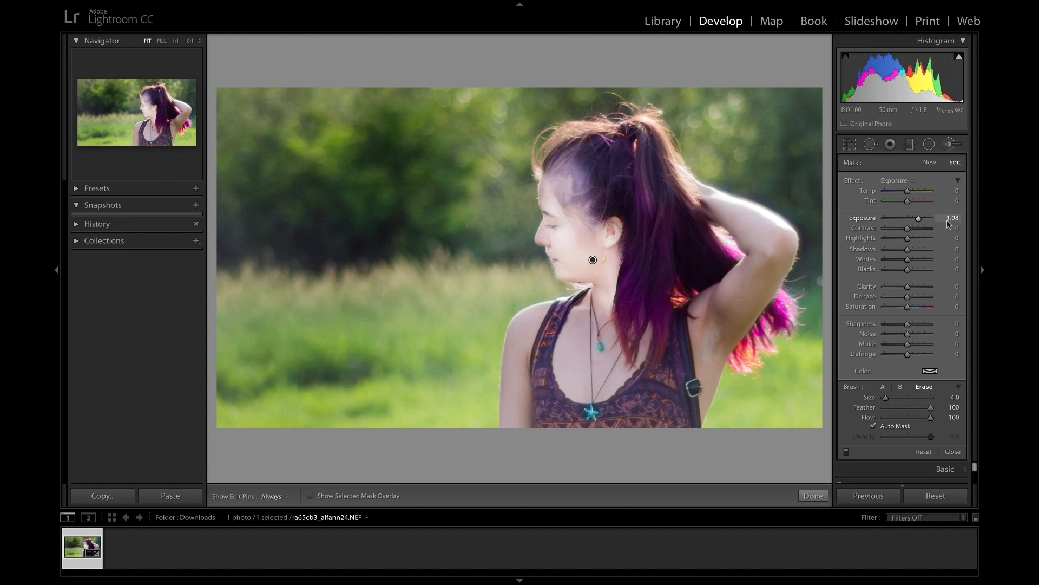
Check the face mask with the mask overlay, hide the overlay, and set the mask's exposure to 0.33.
left_click(344, 497)
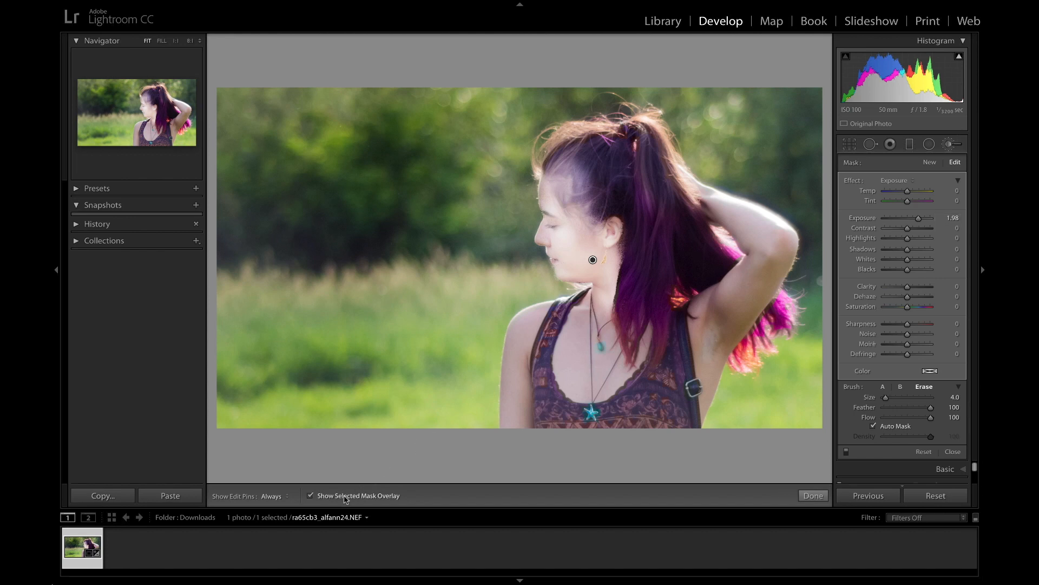
left_click(344, 497)
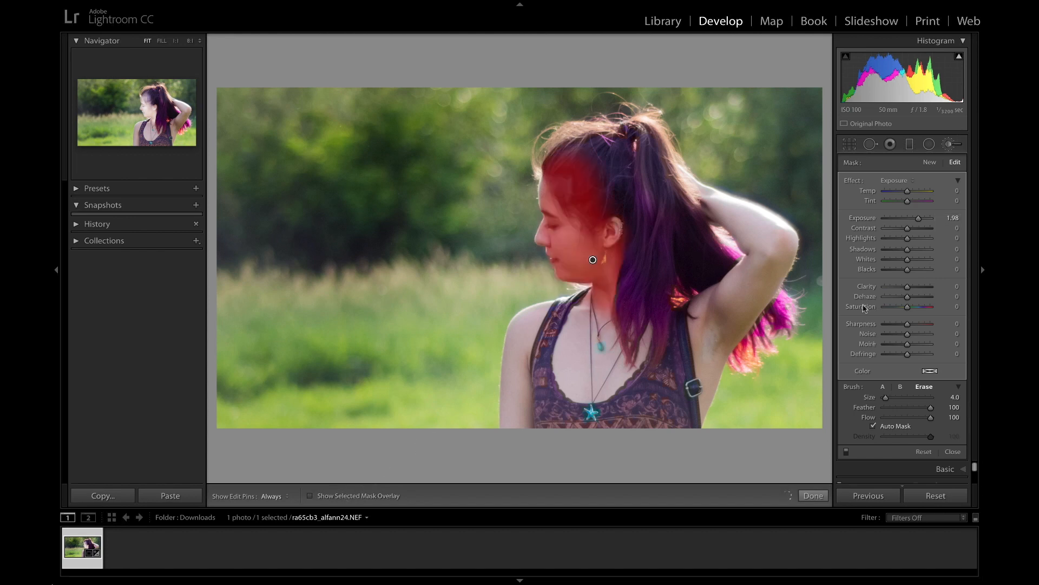
left_click_drag(919, 217, 908, 221)
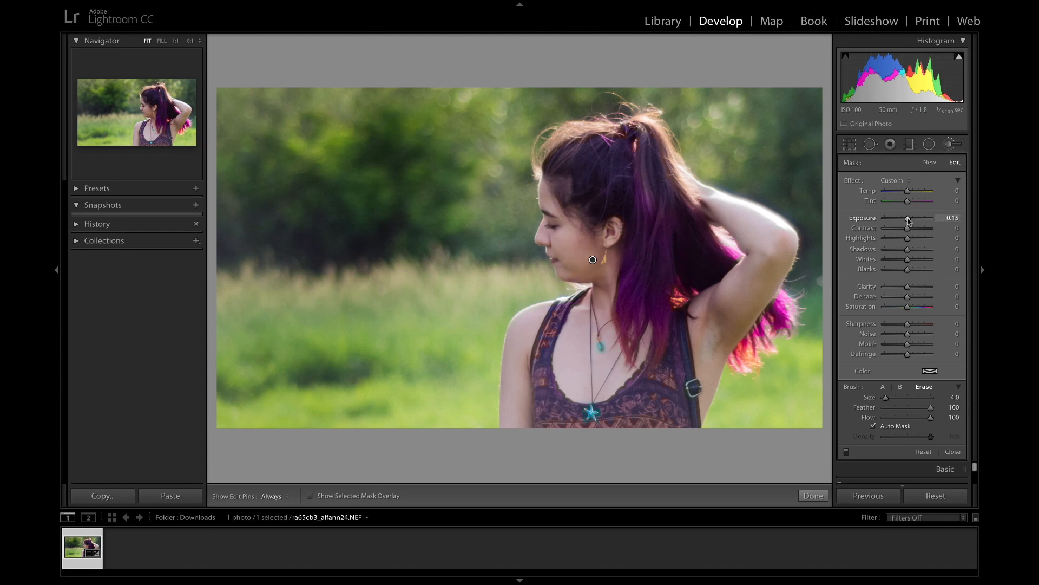
left_click_drag(908, 221, 910, 220)
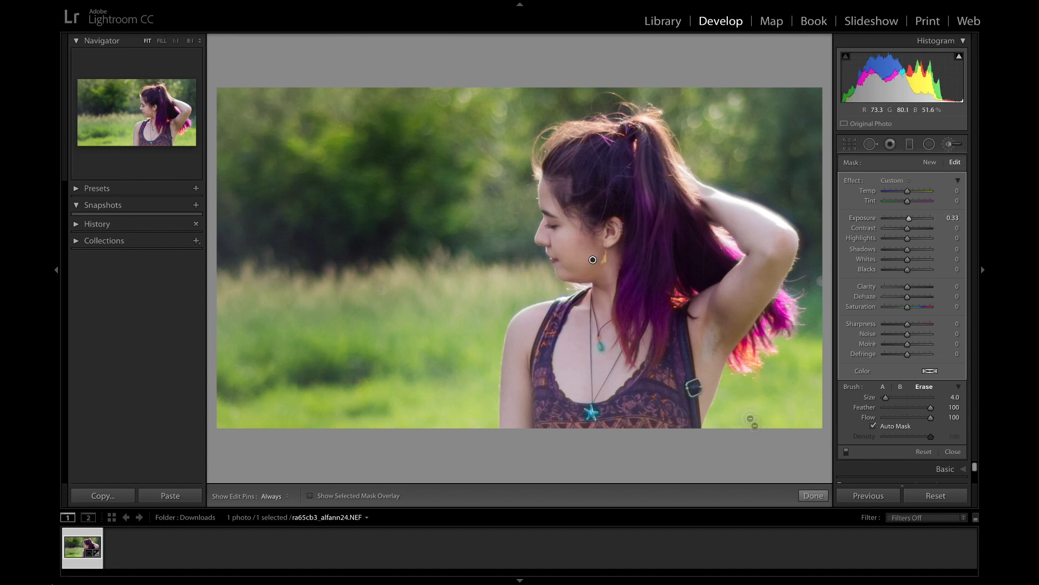
Finish the Adjustment Brush edit and expand the Basic adjustments.
left_click(814, 495)
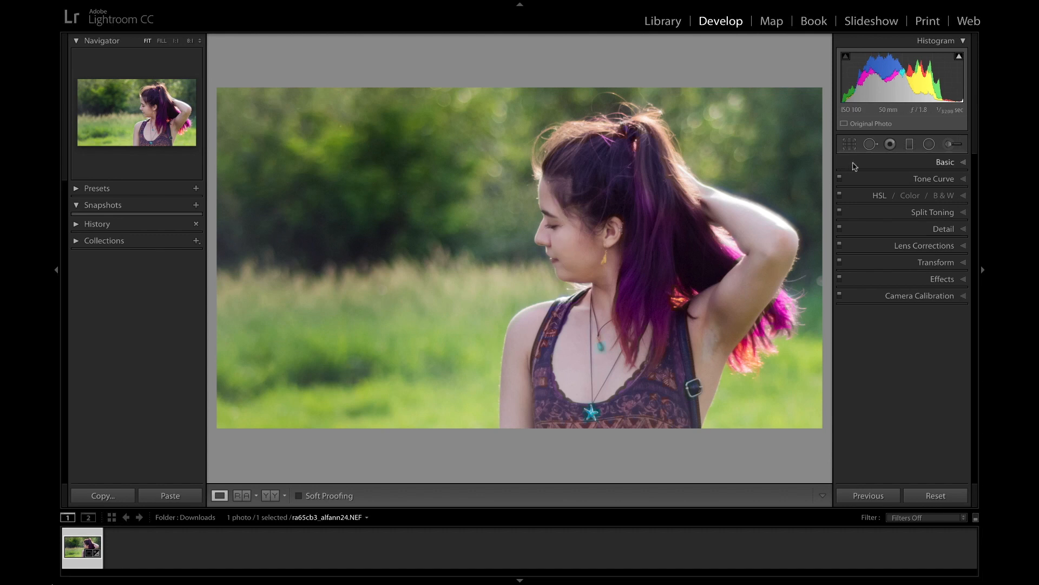
key("ctrl+1")
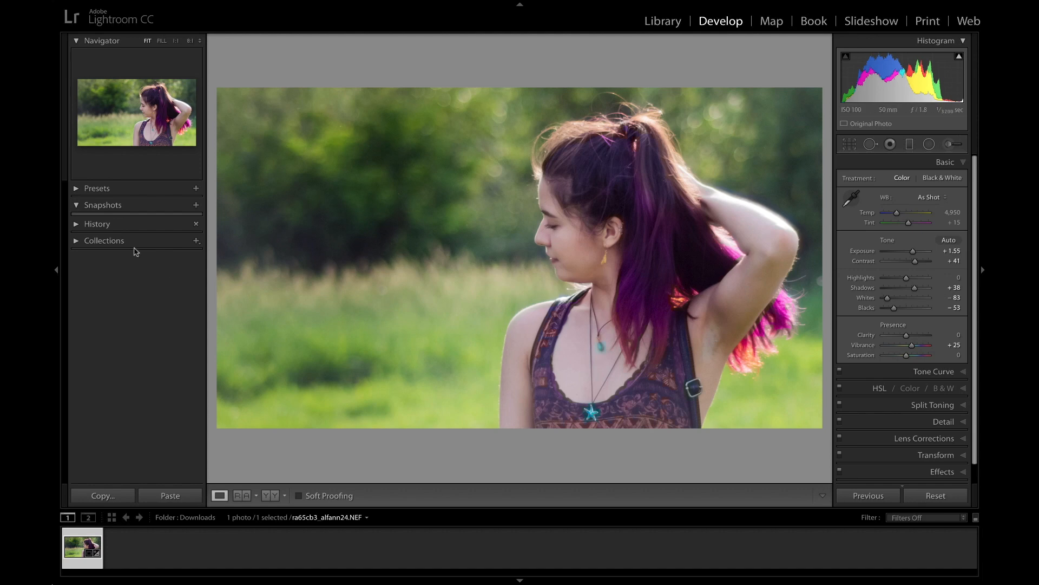
Compare the edit with the original by viewing the Import history state, and return to the latest Update Exposure Adjustment state.
left_click(79, 227)
scroll(135, 307, "down", 10)
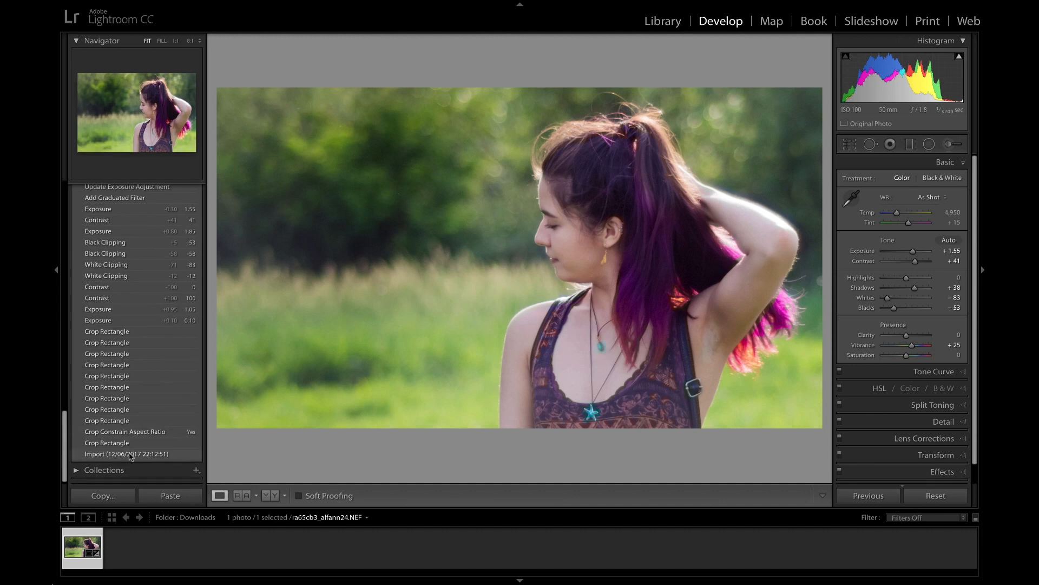
left_click(129, 454)
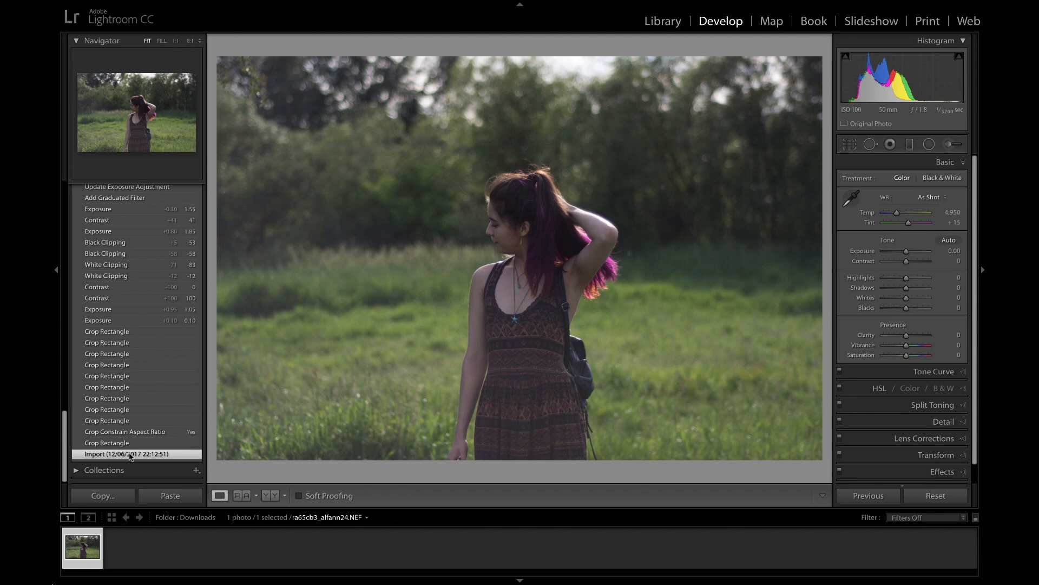
scroll(144, 325, "up", 15)
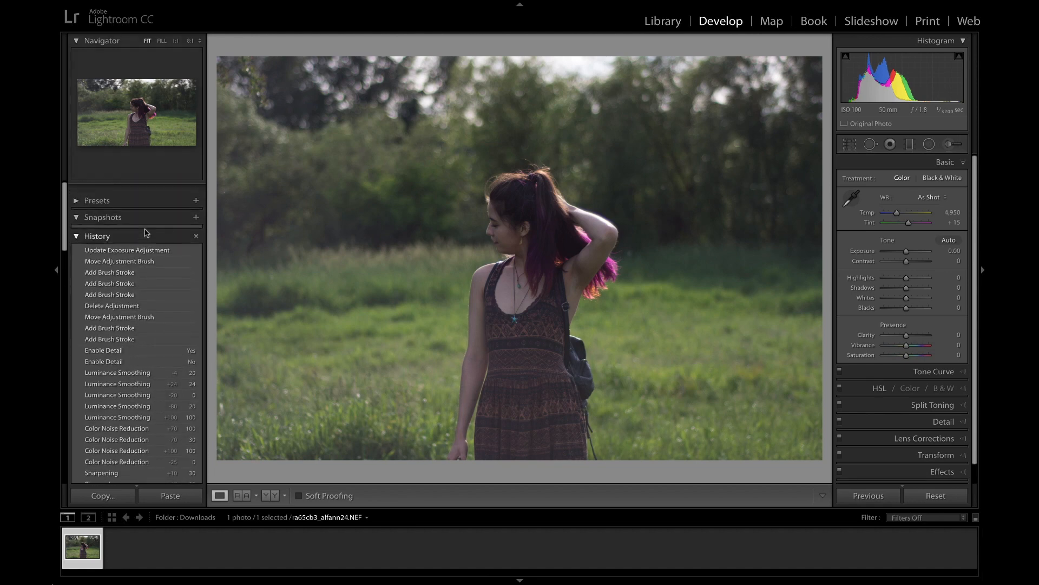
scroll(145, 233, "down", 1)
left_click(130, 239)
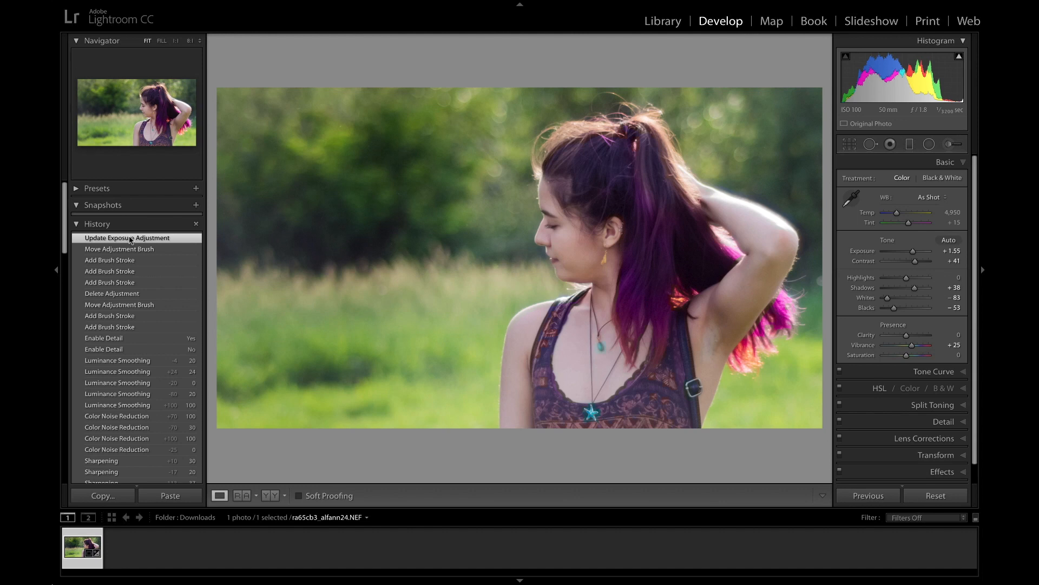
Activate the Radial Filter for a new mask on the portrait.
left_click(929, 145)
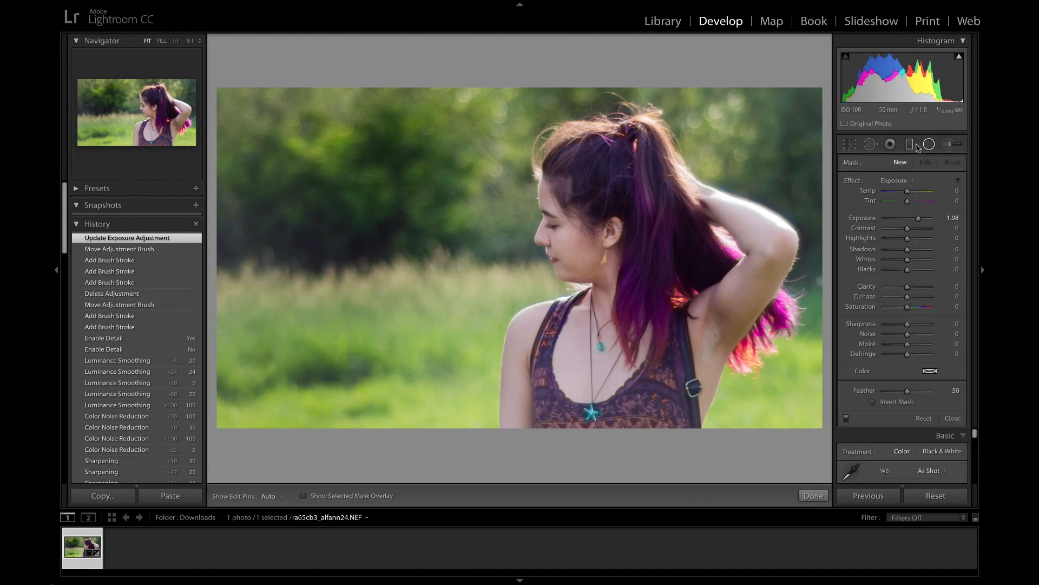